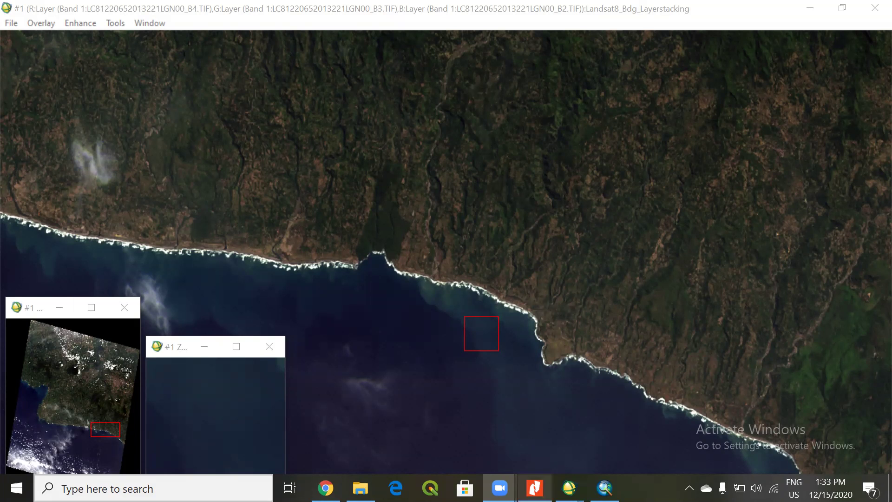
- Switch to Nitro Pro and examine the SNI 7645-1-2014 standard's 1:250 000 land cover class table and its table of contents
click(534, 488)
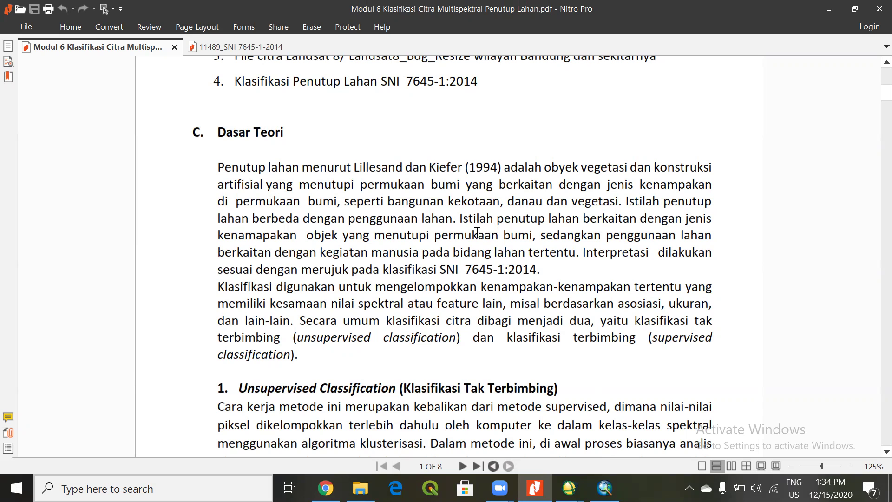
click(209, 46)
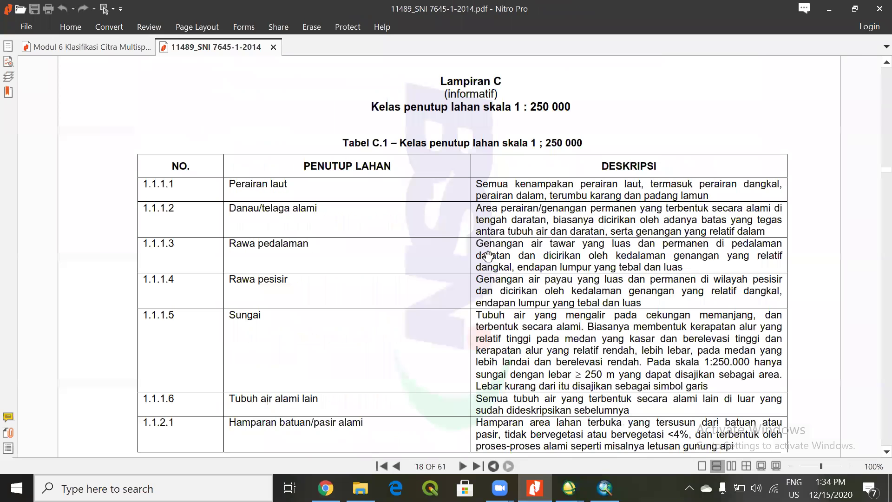
scroll(475, 207, up, 1)
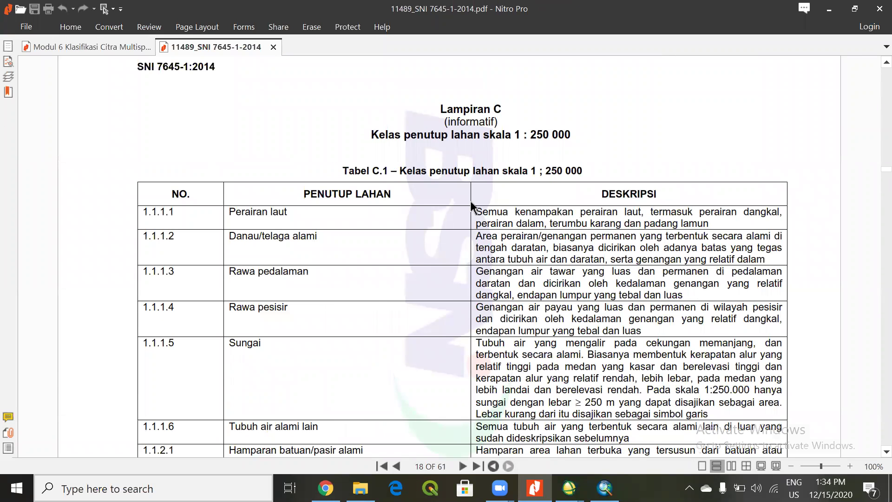
scroll(471, 206, down, 1)
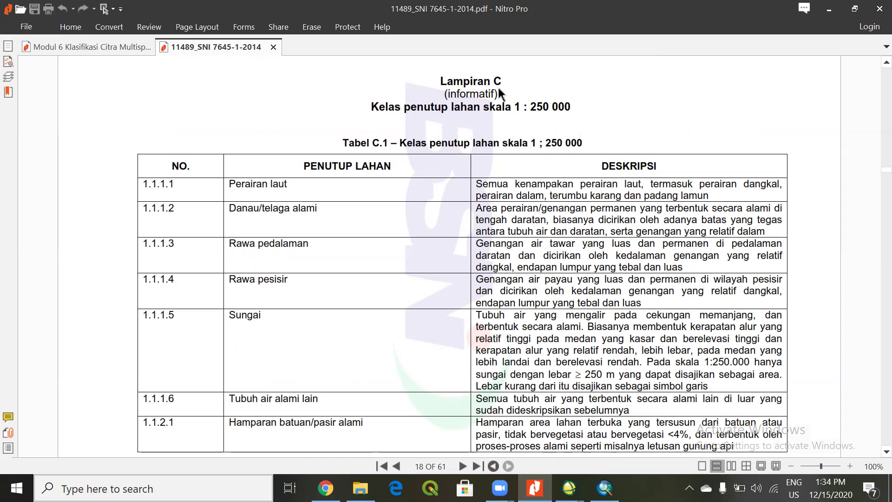
drag(887, 172, 887, 69)
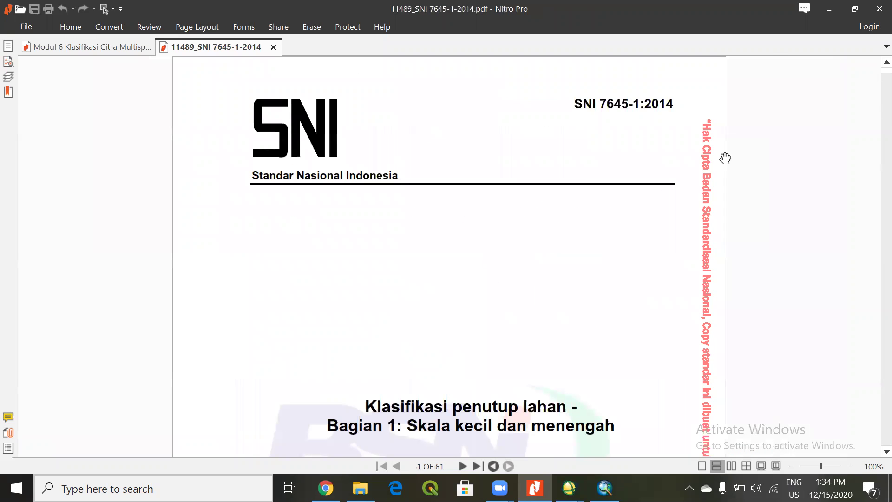
scroll(674, 191, down, 10)
scroll(651, 192, down, 6)
scroll(652, 195, down, 10)
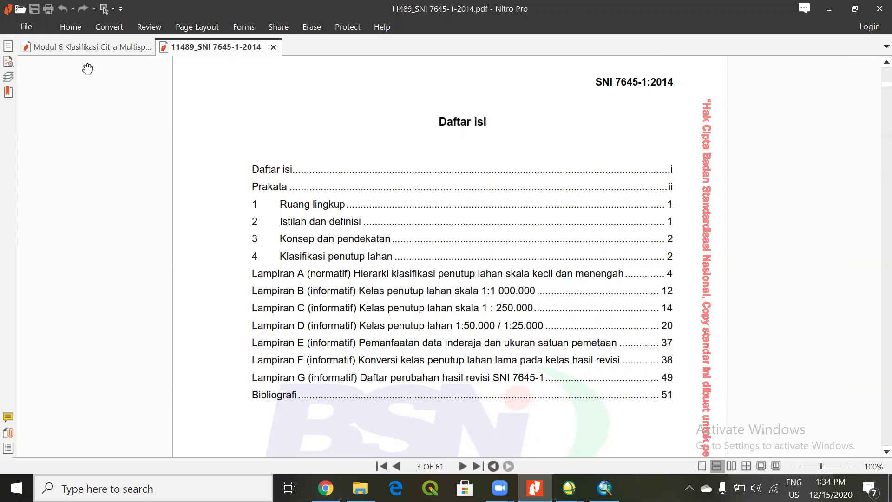
- Read the theory section of the Modul 6 PDF on unsupervised classification, through the IsoData and K-means algorithms
click(89, 47)
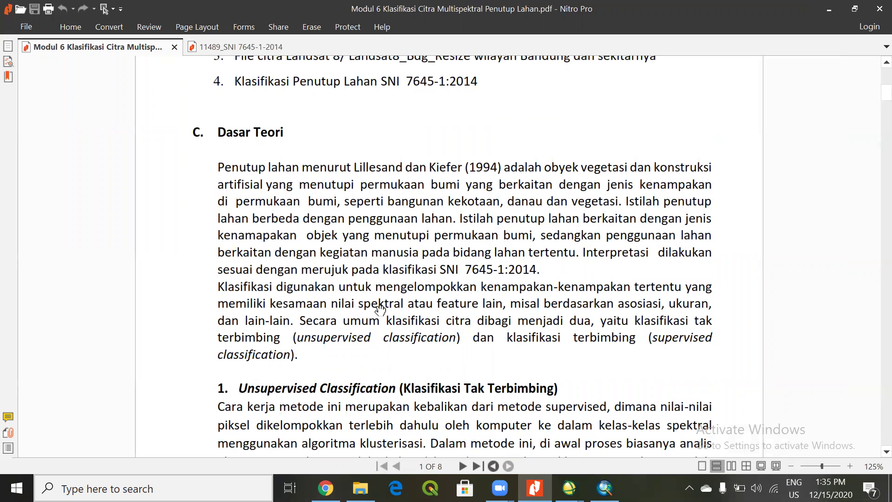
scroll(688, 294, down, 1)
scroll(688, 294, down, 1)
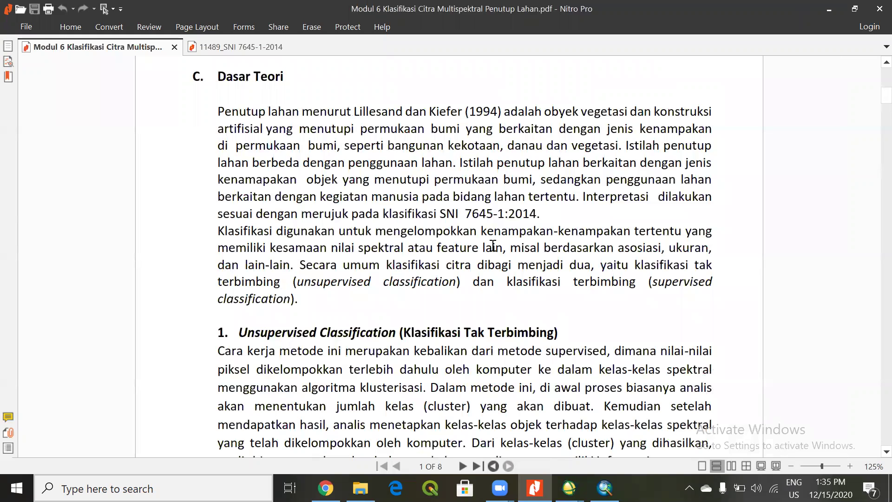
scroll(609, 288, down, 3)
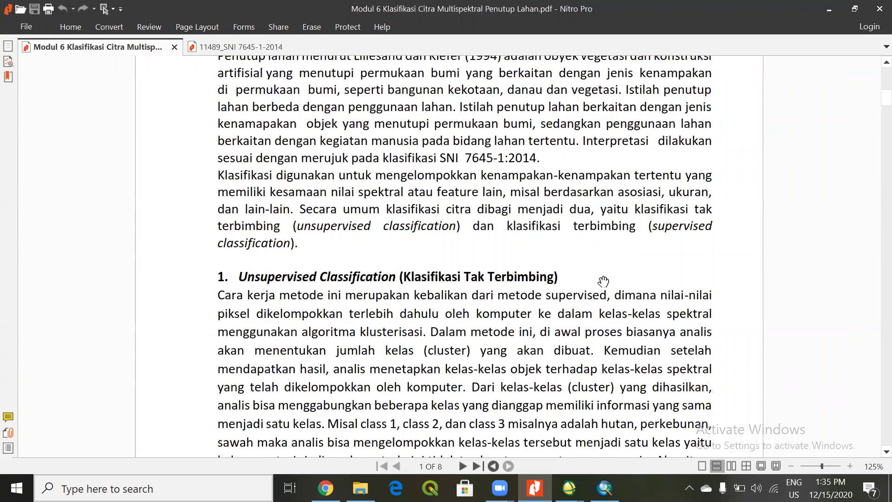
scroll(605, 276, down, 1)
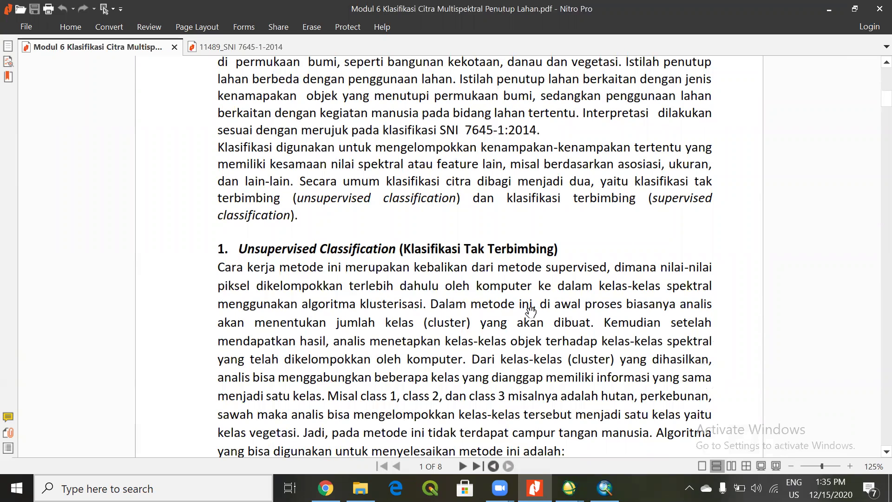
scroll(530, 309, down, 1)
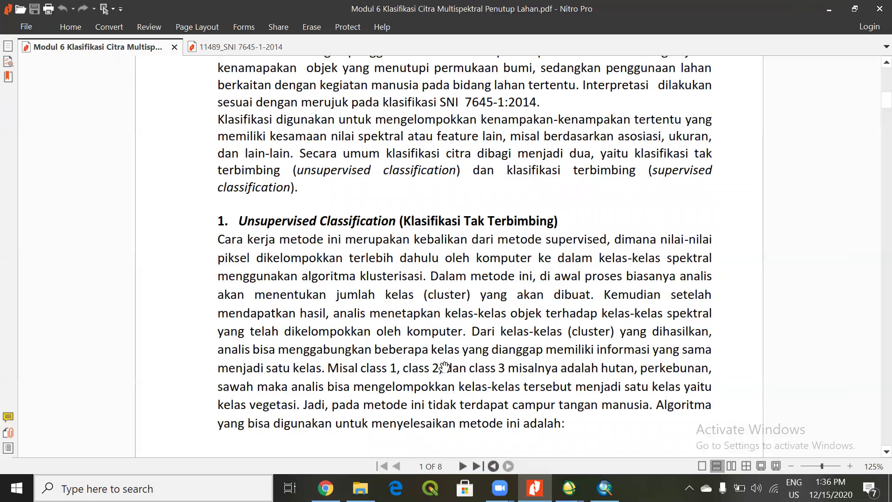
scroll(588, 267, down, 3)
scroll(587, 260, down, 8)
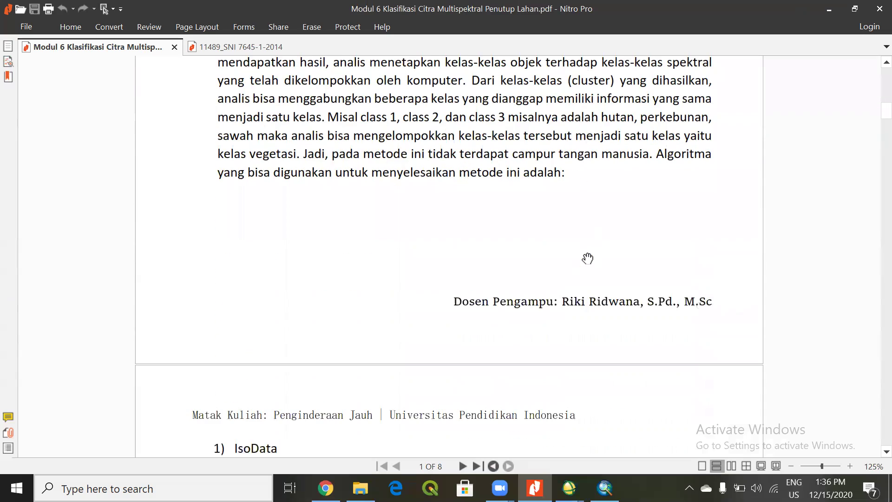
scroll(588, 257, down, 3)
scroll(582, 255, down, 1)
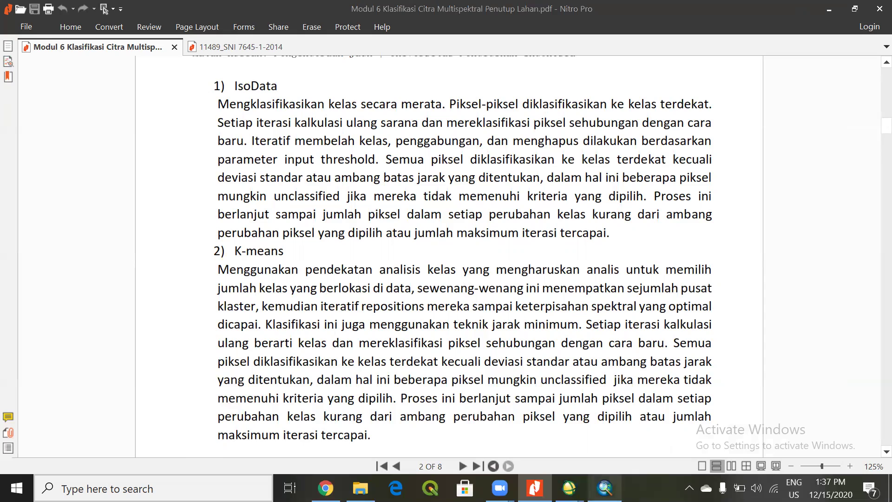
- Switch to ArcMap to view the Klasifikasi ISODATA layer, and return to the Modul 6 PDF
click(605, 488)
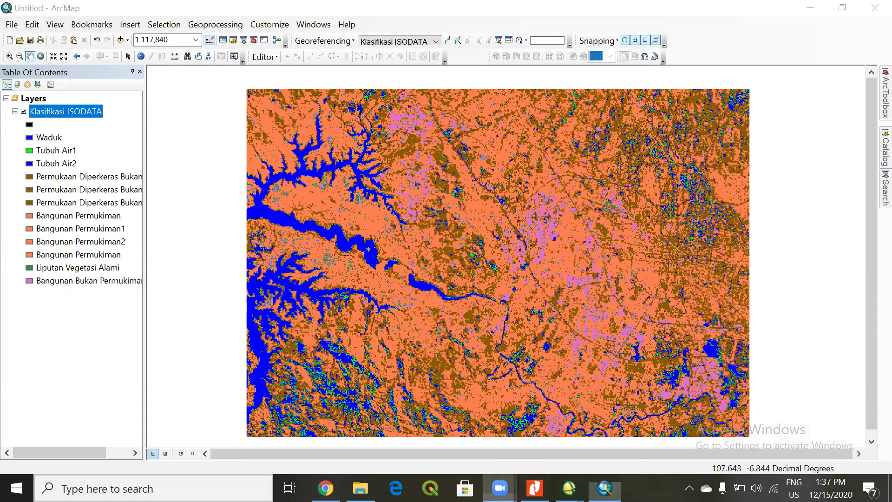
mouse_move(500, 488)
click(531, 453)
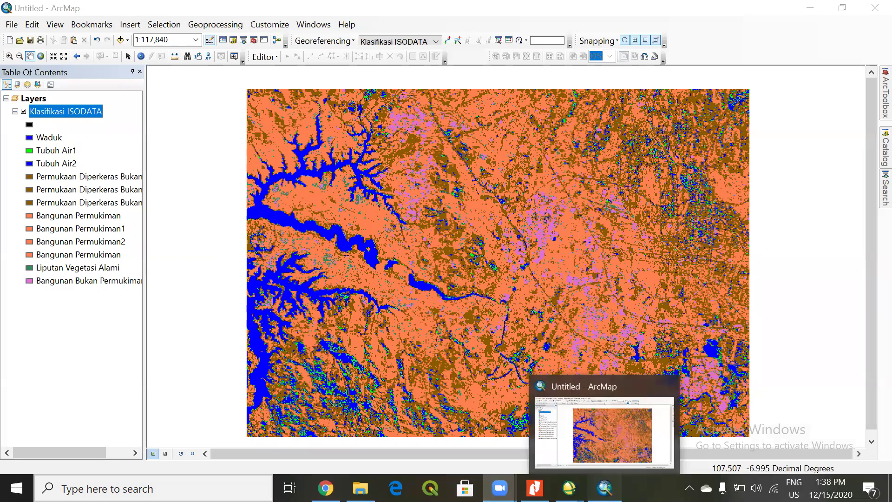
click(605, 488)
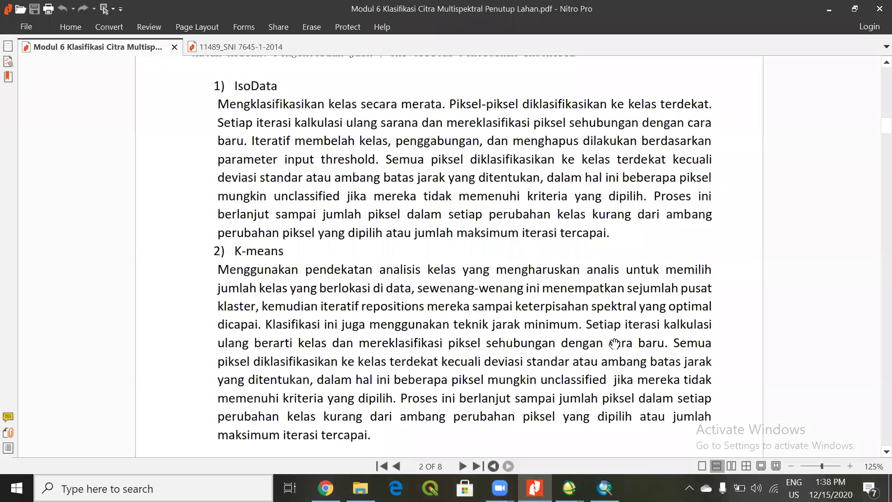
- Review the K-means description below the IsoData paragraph in the Modul 6 PDF
scroll(297, 221, down, 2)
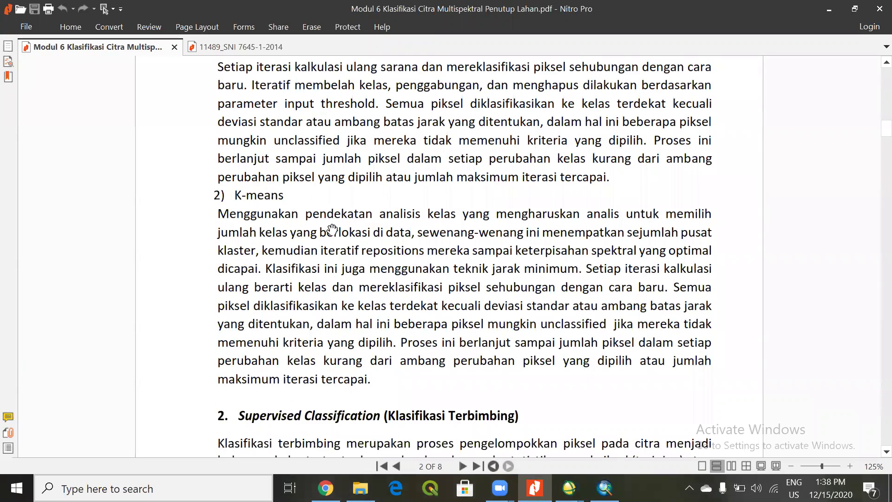
scroll(332, 229, up, 1)
scroll(332, 229, up, 1)
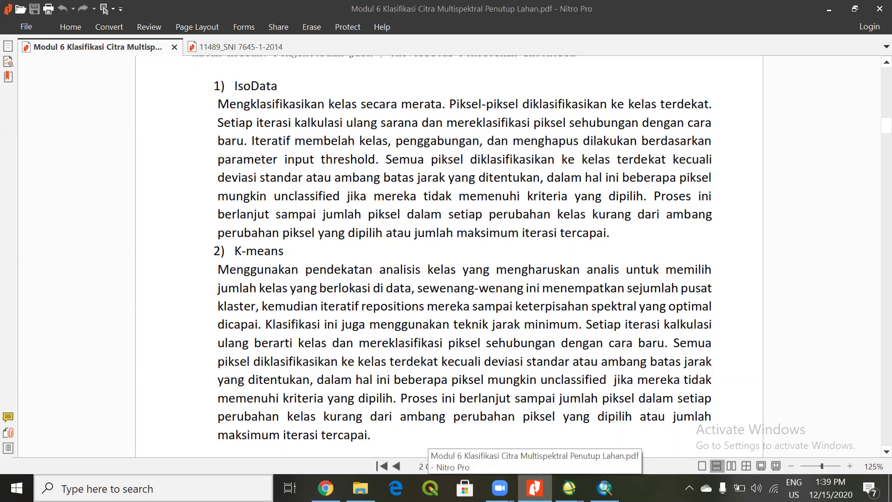
- Switch to ENVI Classic, close the Landsat8_Bdg_Layerstacking image display, and reposition the Available Bands List window
click(570, 488)
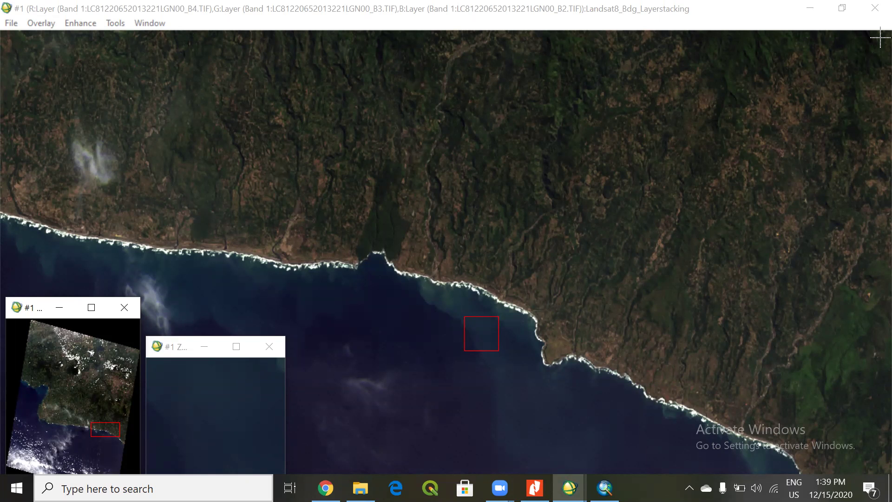
click(872, 11)
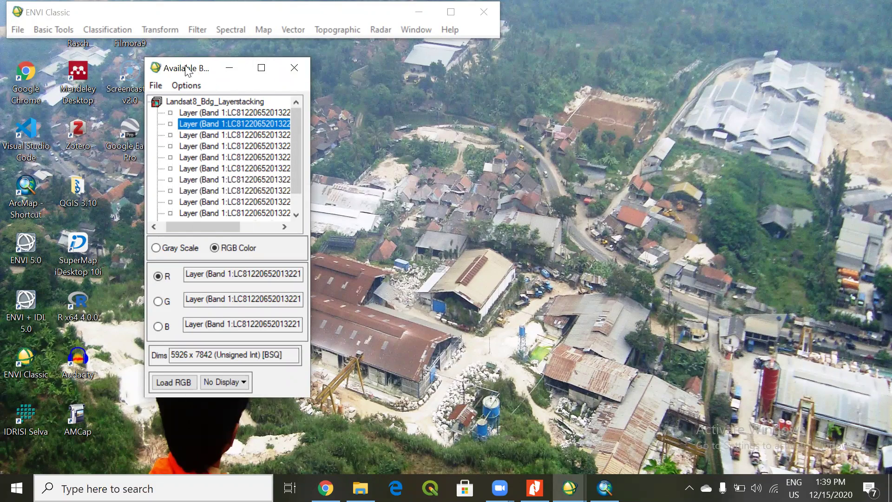
drag(175, 66, 140, 65)
drag(171, 230, 111, 226)
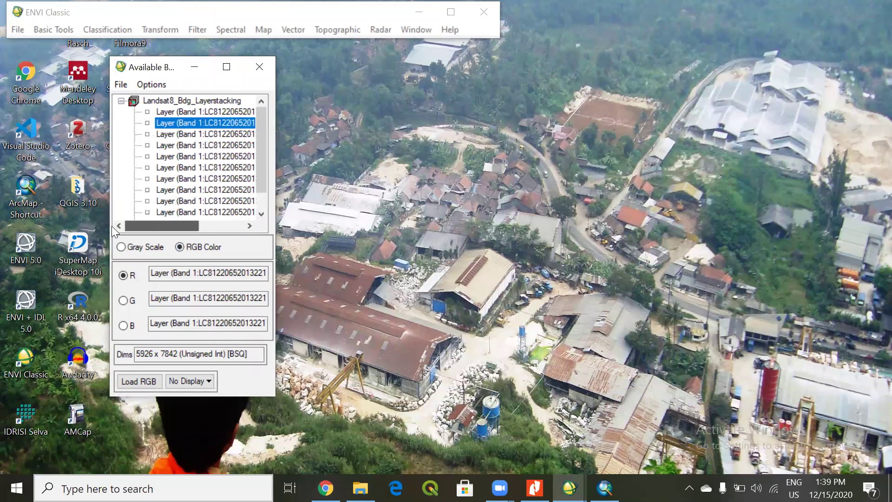
- Open the Landsat8_Kota_Bandung image file from the Klasifikasi Multispektral folder inside Praktikum
click(119, 85)
click(130, 101)
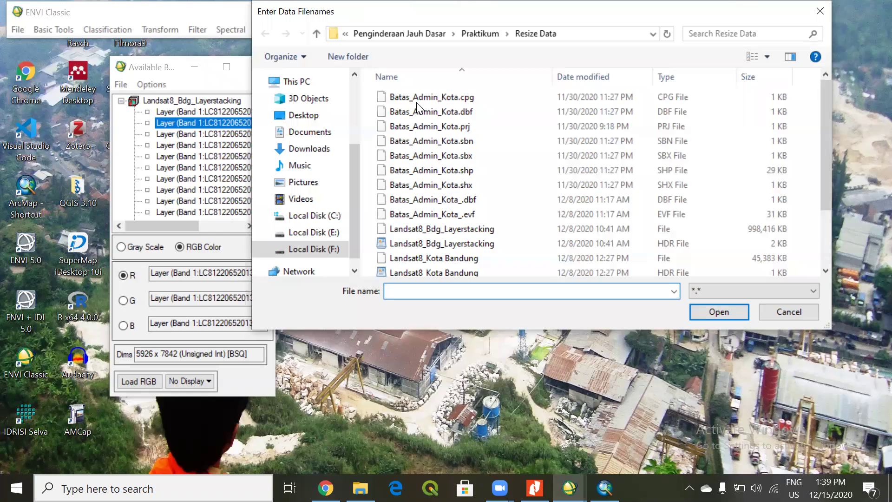
click(480, 37)
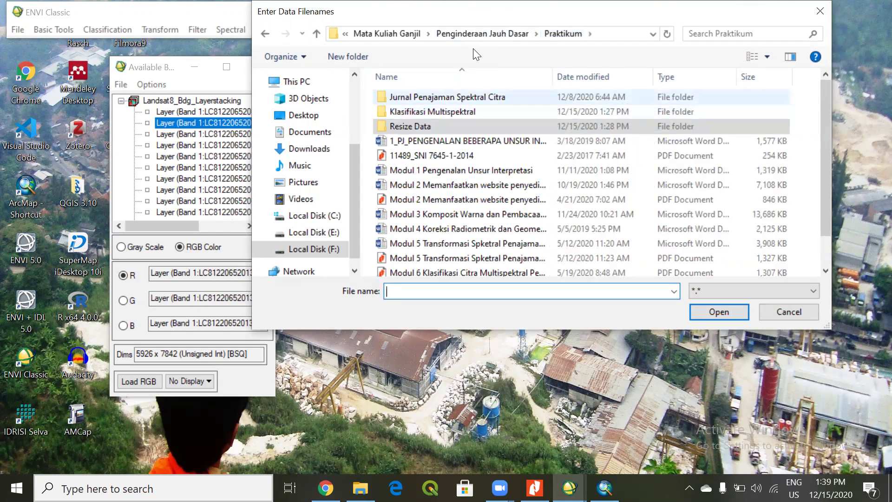
drag(603, 19, 656, 19)
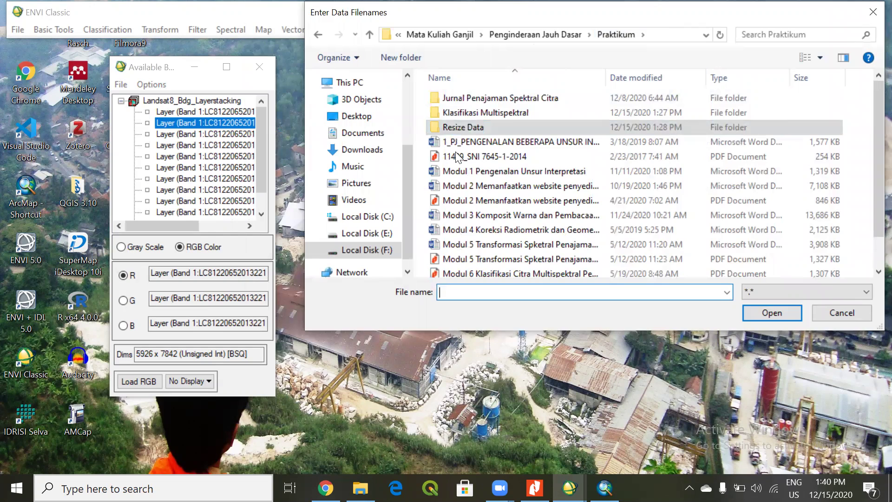
double_click(508, 113)
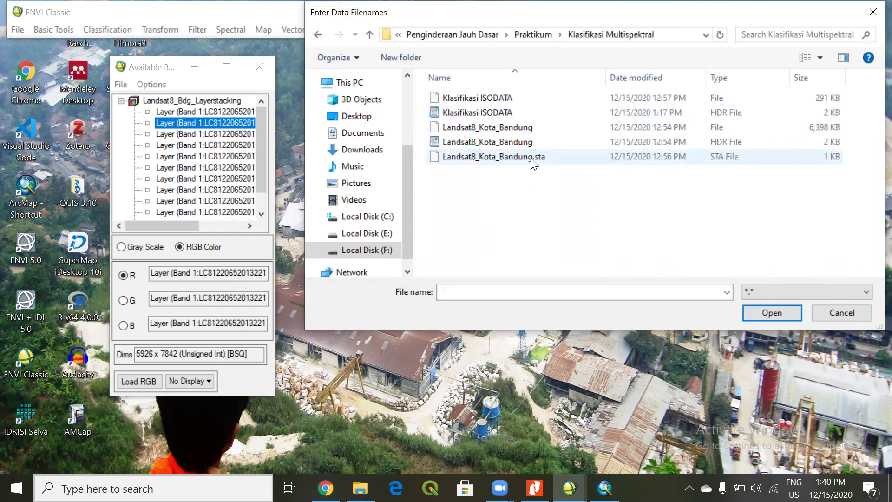
click(505, 129)
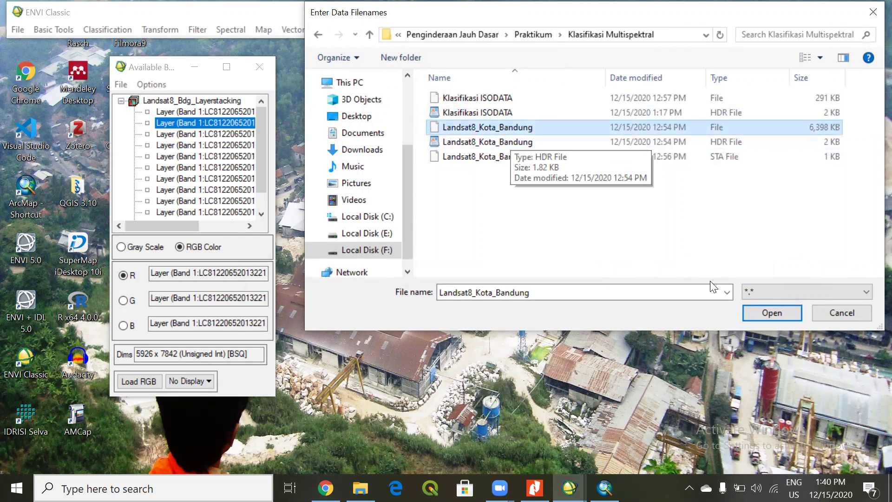
click(771, 311)
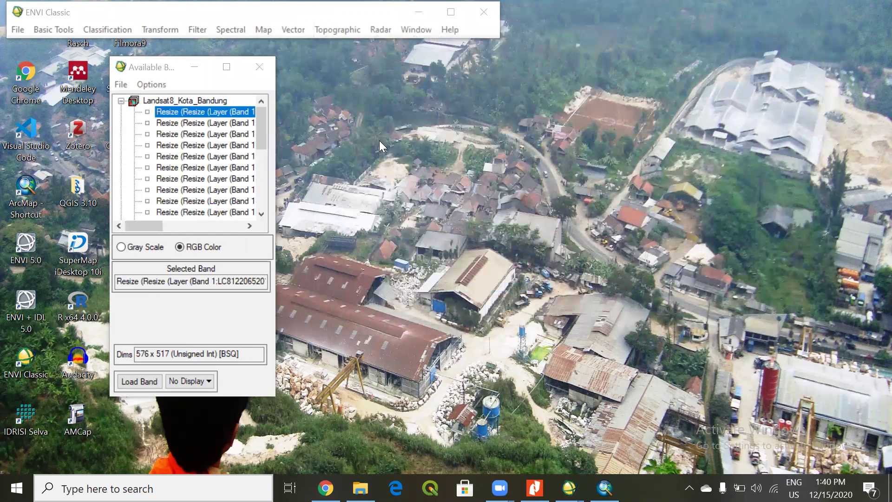
- Load Landsat8_Kota_Bandung as an RGB composite, with band 4 as red, band 3 as green and band 2 as blue
click(120, 246)
click(179, 247)
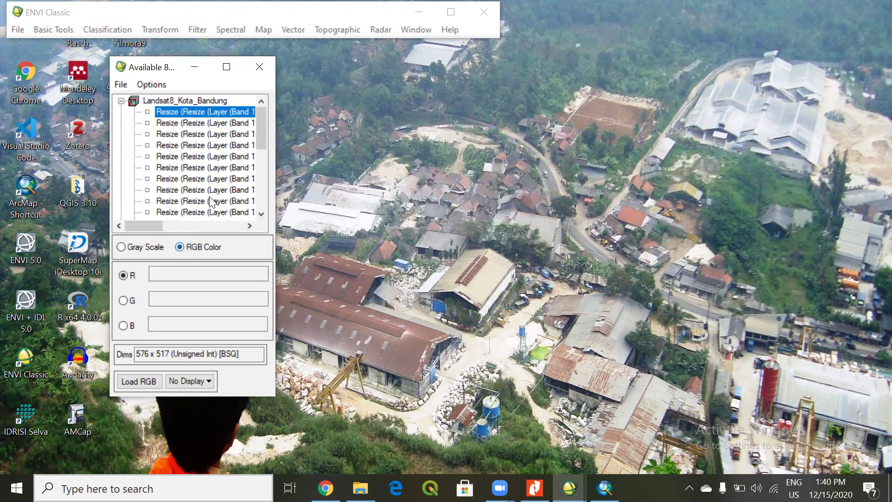
click(203, 147)
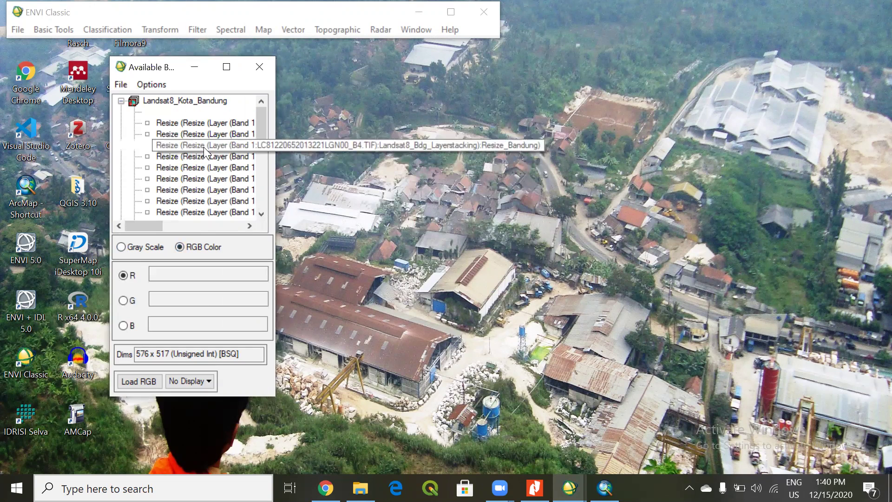
click(200, 135)
click(200, 124)
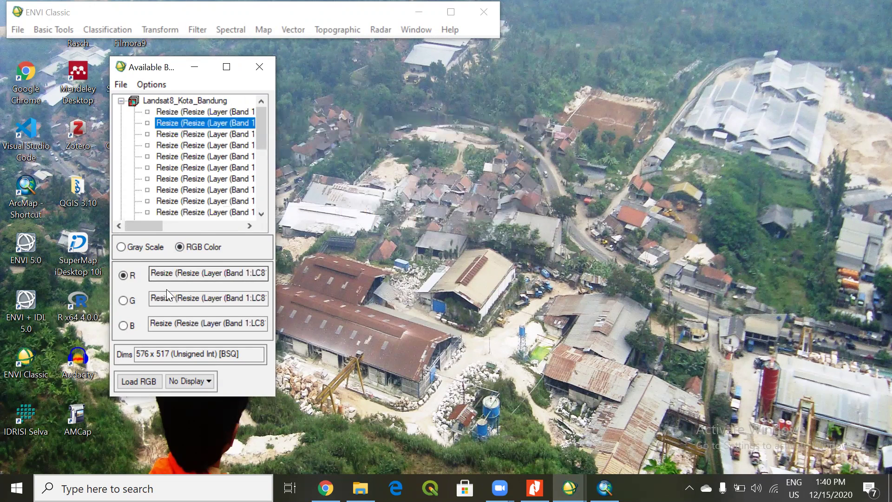
click(138, 381)
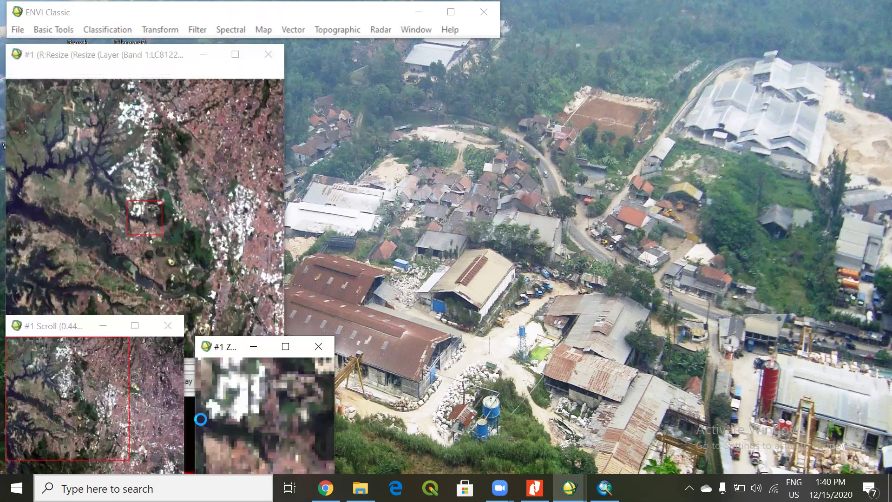
- Move the Available Bands List clear of the image windows and bring the eastern part of the Bandung image into the main display
click(237, 82)
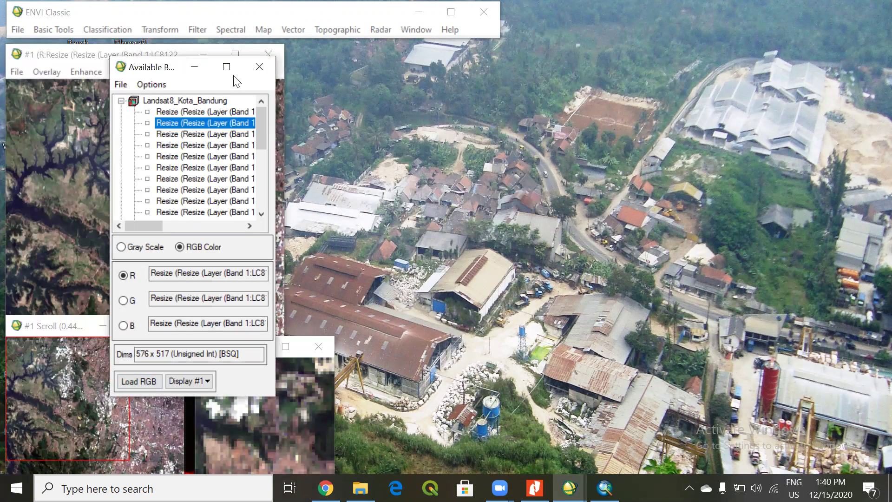
drag(234, 76, 524, 74)
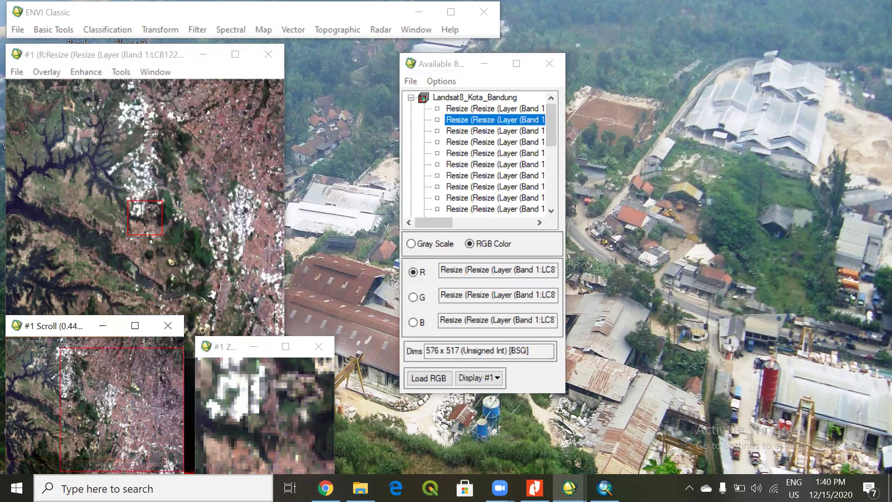
click(182, 445)
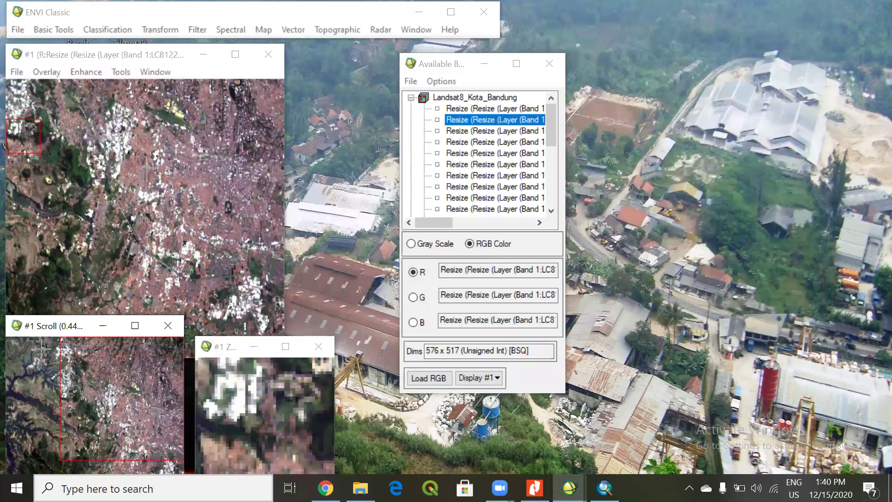
click(110, 416)
click(159, 362)
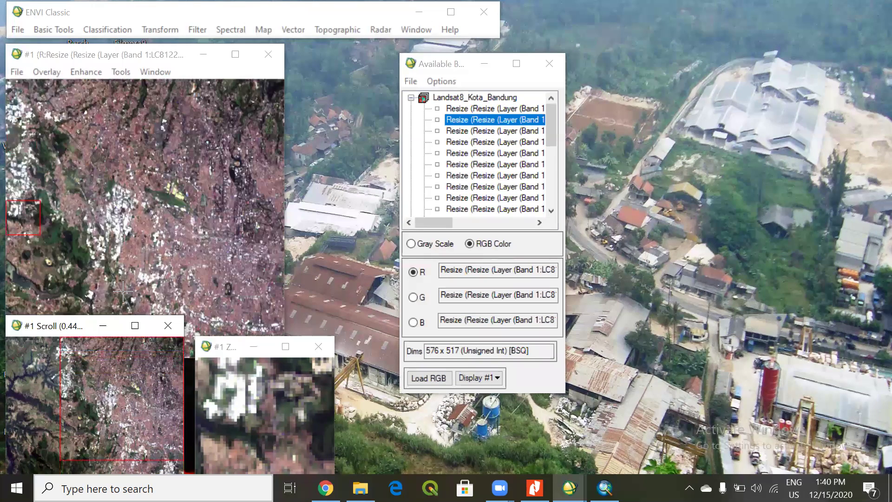
- Start an unsupervised K-Means classification with Landsat8_Kota_Bandung as the input file, using the full scene and all bands
click(114, 29)
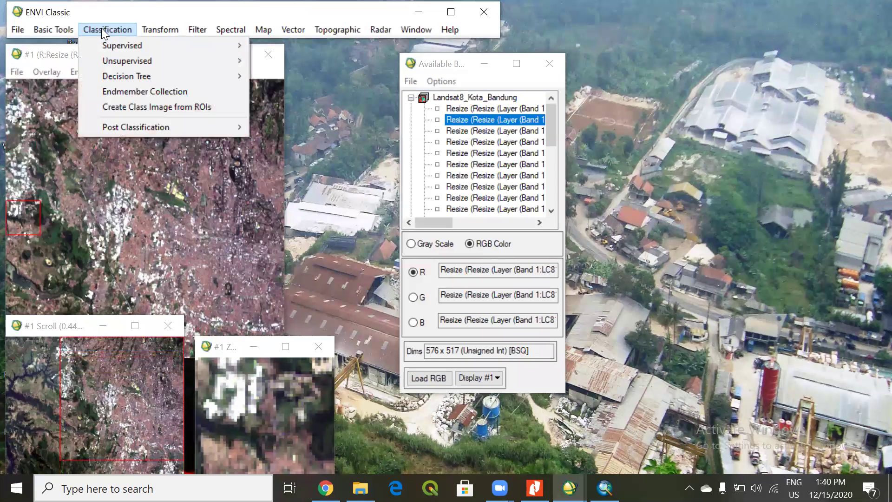
mouse_move(143, 63)
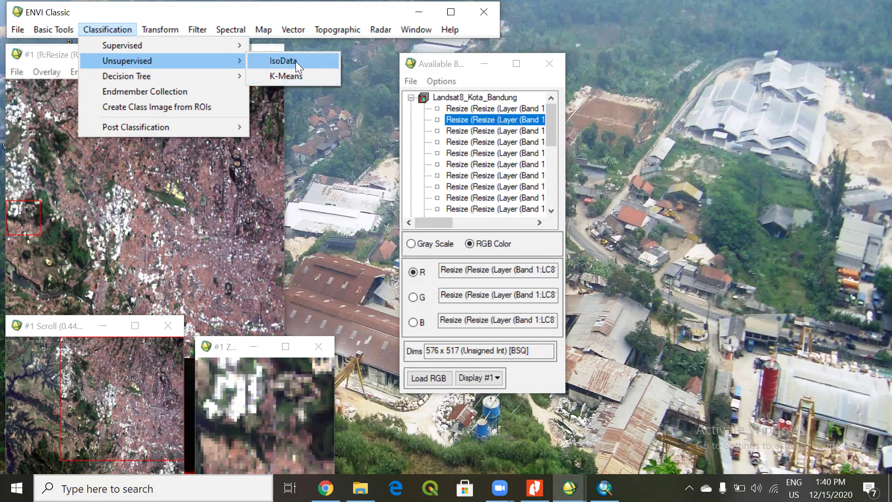
click(303, 74)
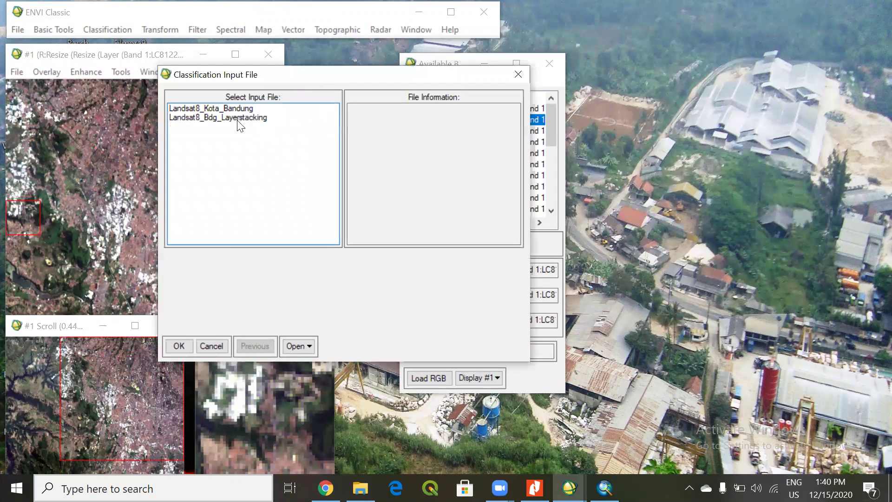
click(231, 109)
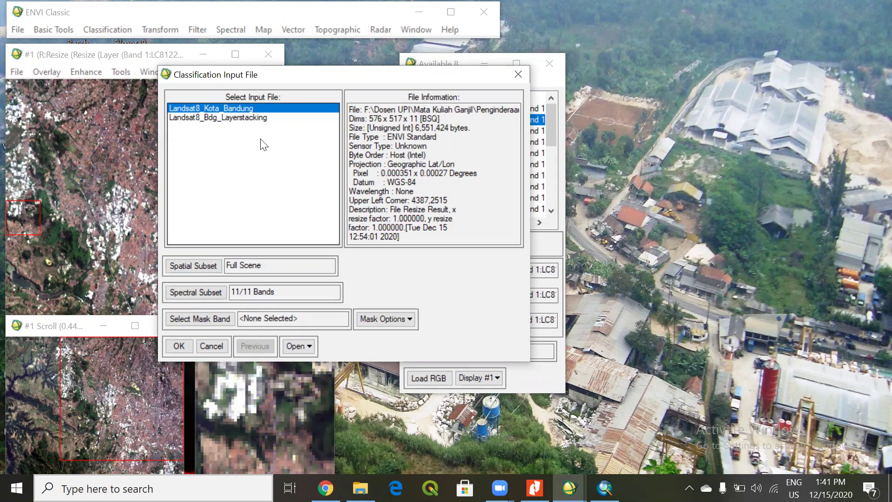
click(179, 346)
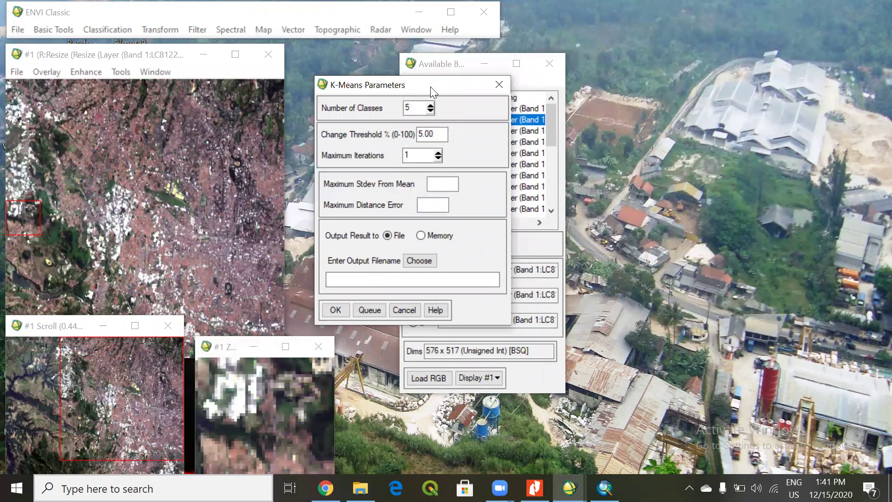
- Run K-Means with 15 classes and save the output as Klasifikasi KMEANS in the Klasifikasi Multispektral folder
drag(431, 86, 642, 78)
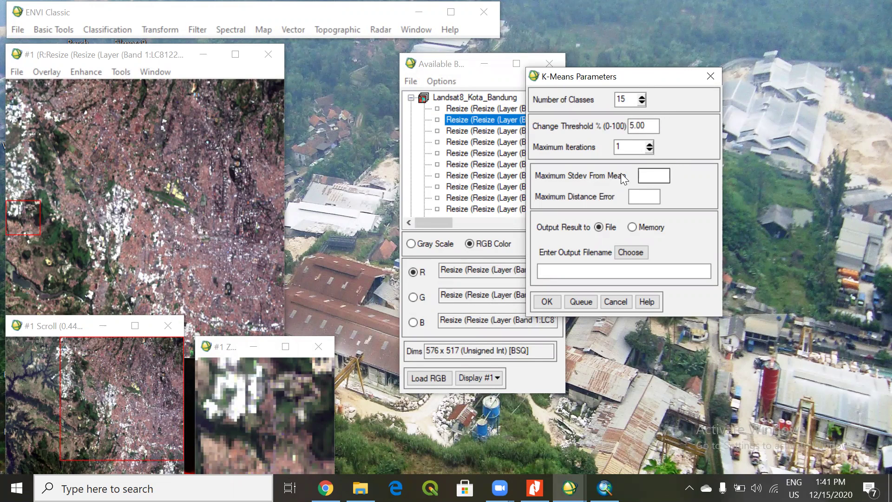
click(627, 273)
click(620, 253)
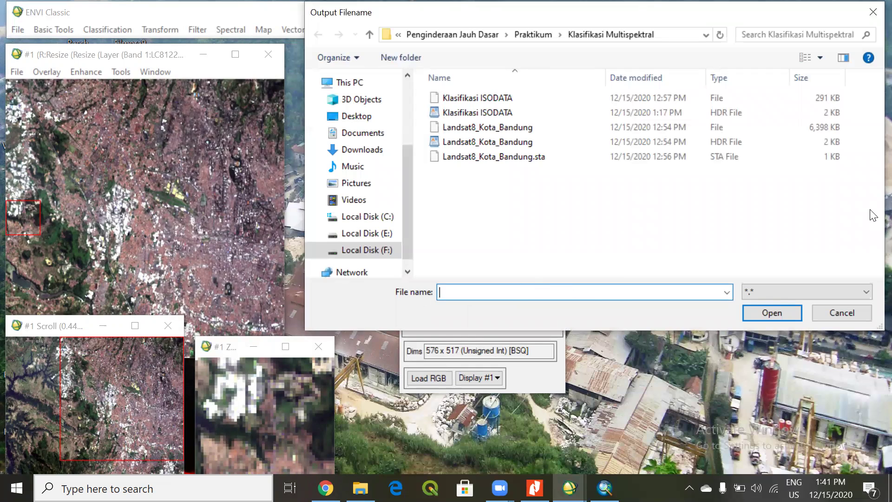
text(Klasifikasi)
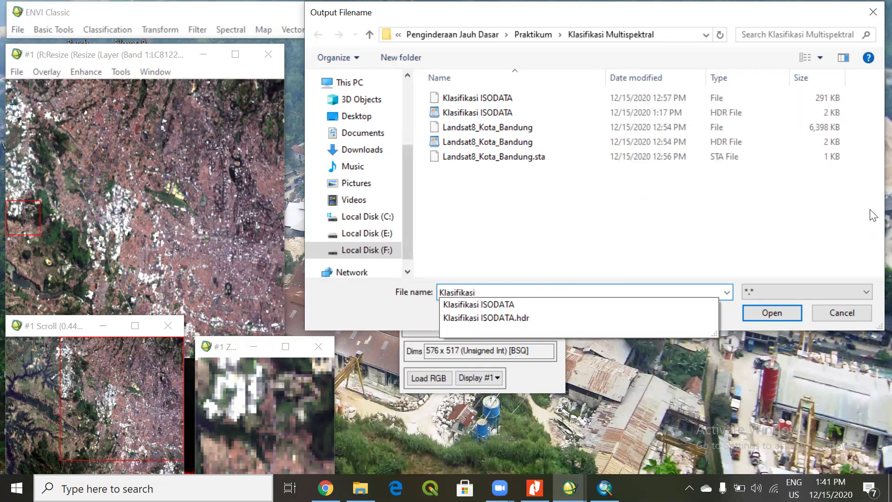
text( KMEANS)
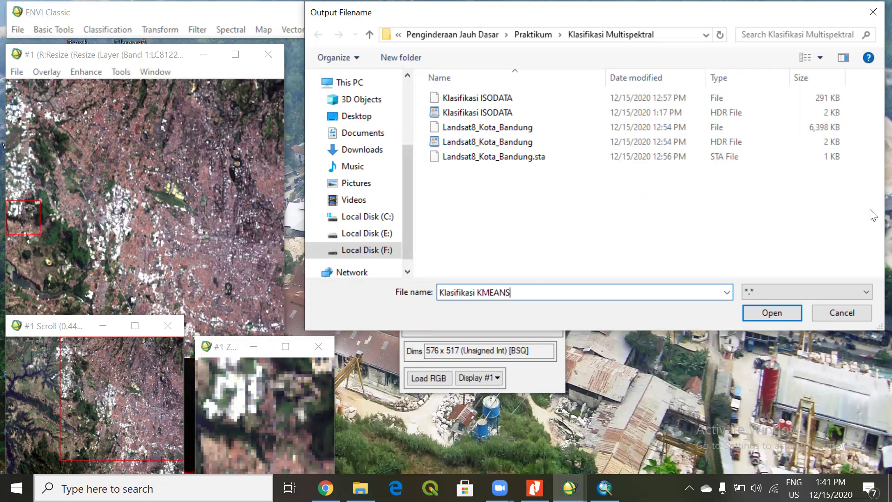
click(765, 316)
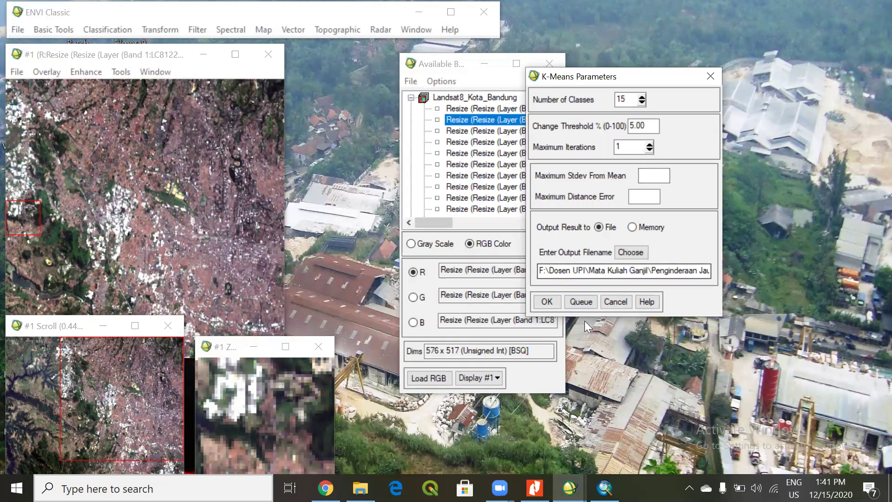
click(548, 303)
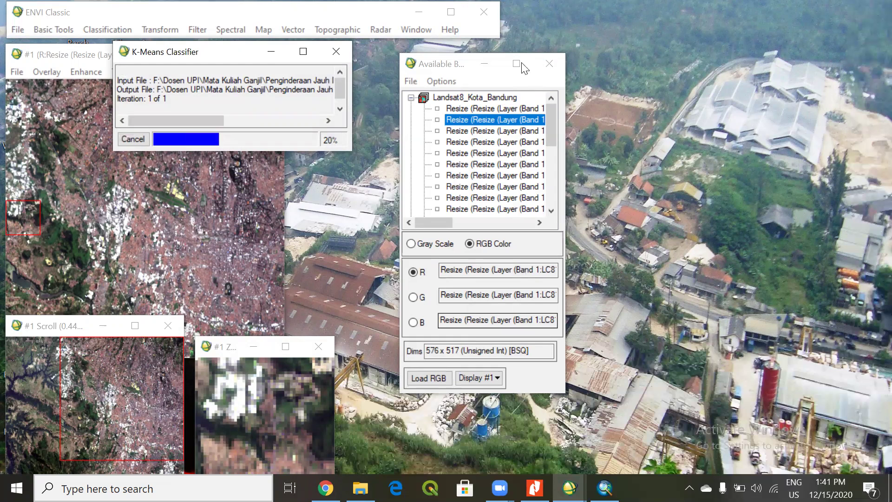
- Load the K-Means band of Klasifikasi KMEANS into Display #1 and show the western part of the classified image
drag(444, 67, 556, 59)
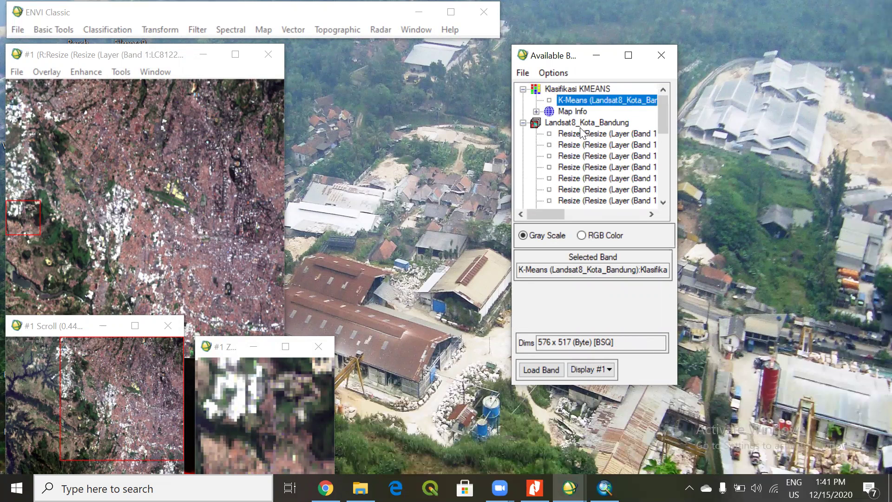
double_click(580, 101)
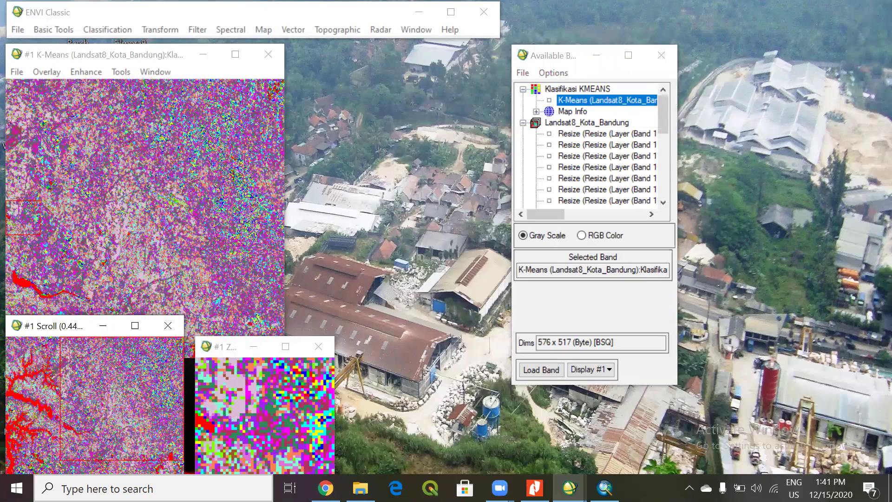
click(70, 394)
click(131, 414)
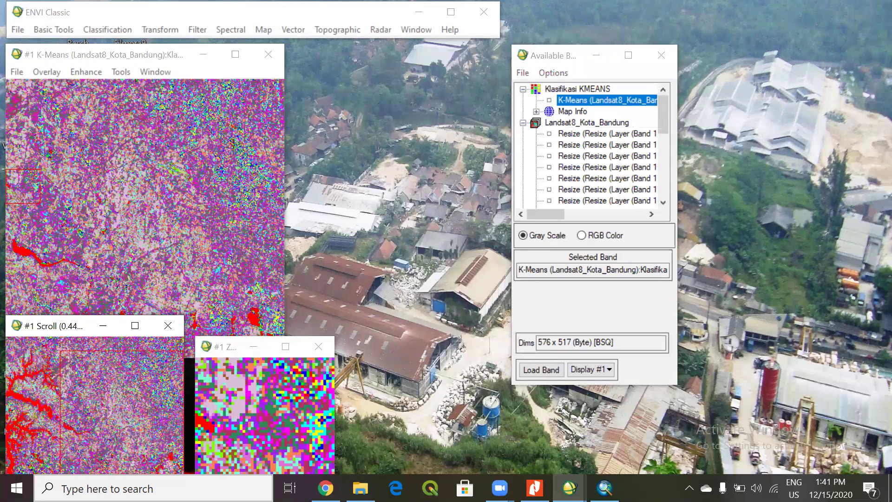
drag(118, 413, 57, 372)
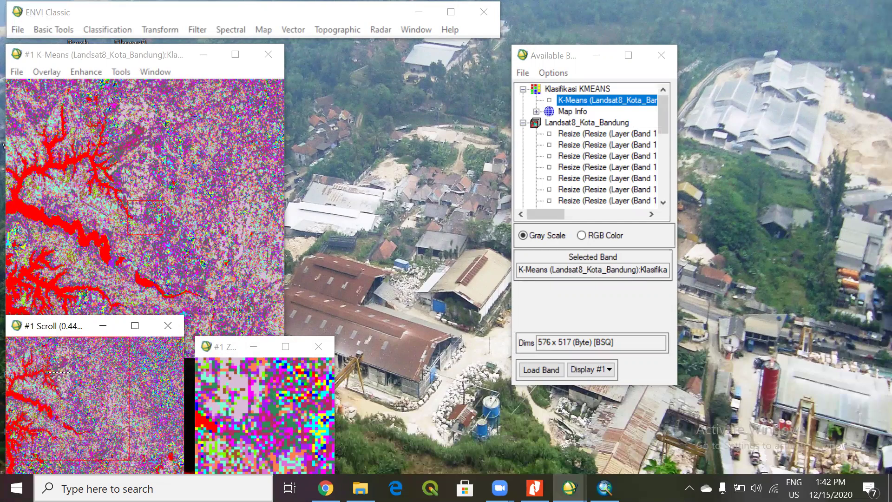
- Set the Available Bands List to RGB Color and open a new Display #2, arranging both windows so they do not overlap
click(627, 210)
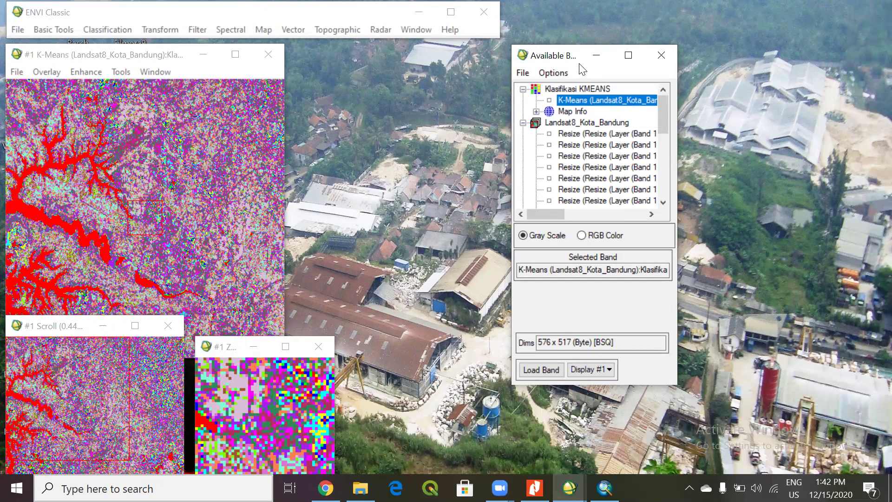
drag(580, 63, 610, 58)
click(611, 230)
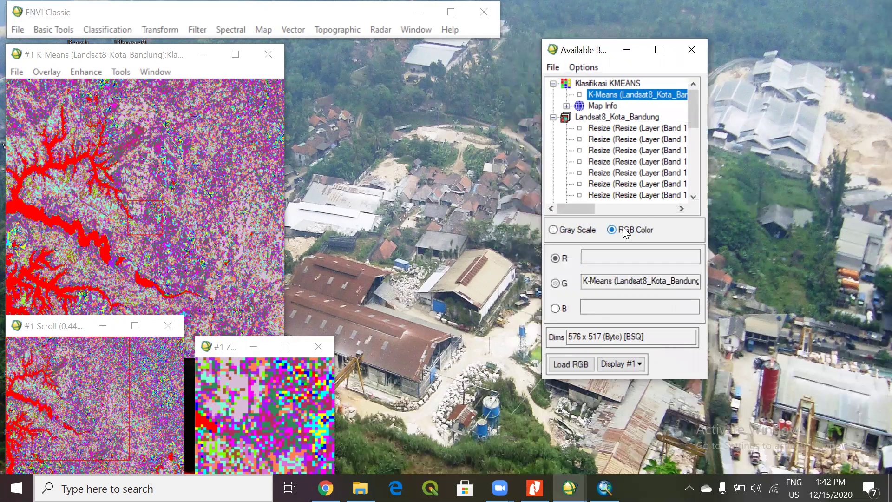
click(629, 364)
click(640, 381)
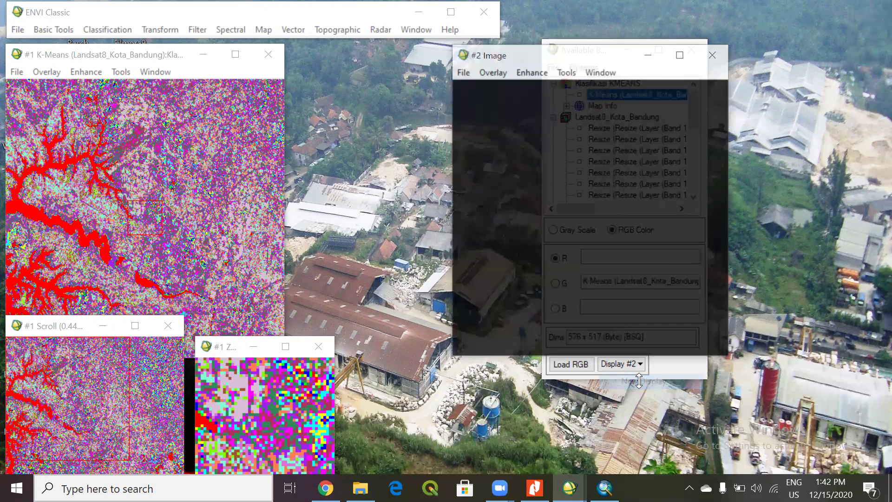
drag(510, 56, 426, 68)
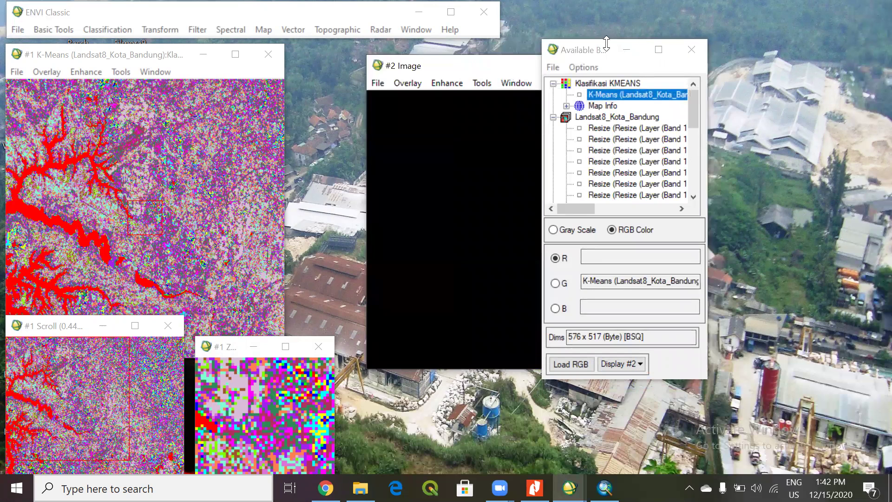
drag(585, 54, 693, 62)
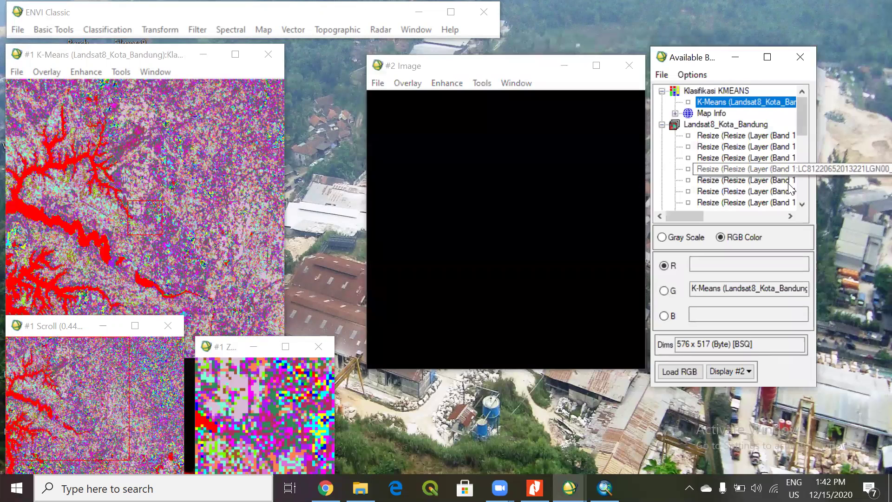
- Load Landsat8_Kota_Bandung into Display #2 as an RGB composite, with band 4 as red, band 3 as green and band 2 as blue
click(762, 169)
click(756, 158)
click(756, 146)
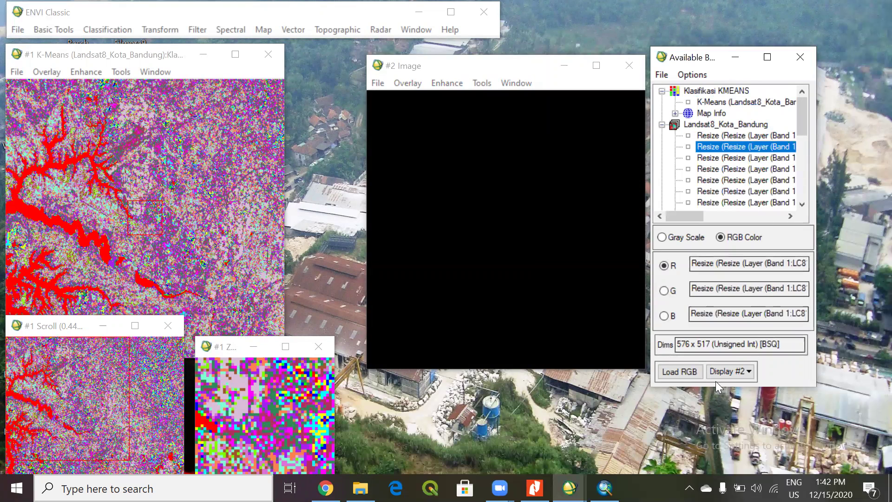
click(679, 372)
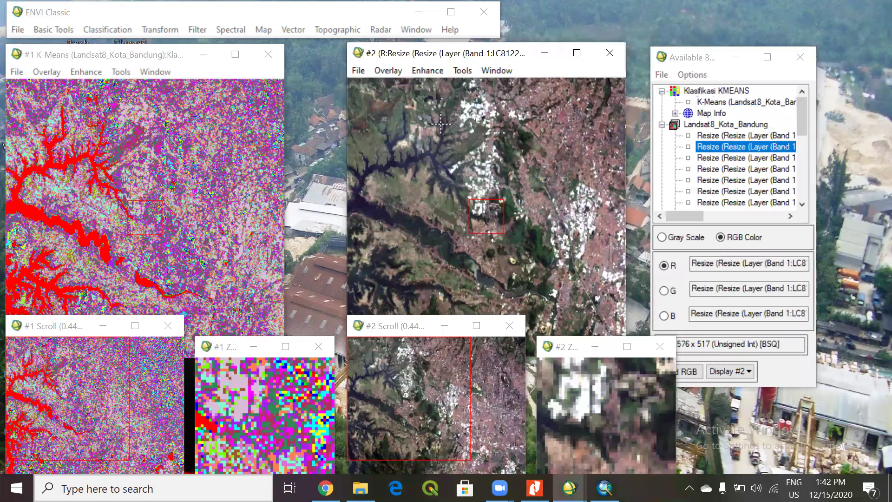
- Overlay the Klasifikasi KMEANS classification on Display #2 and place the Interactive Class Tool beside the image
click(389, 73)
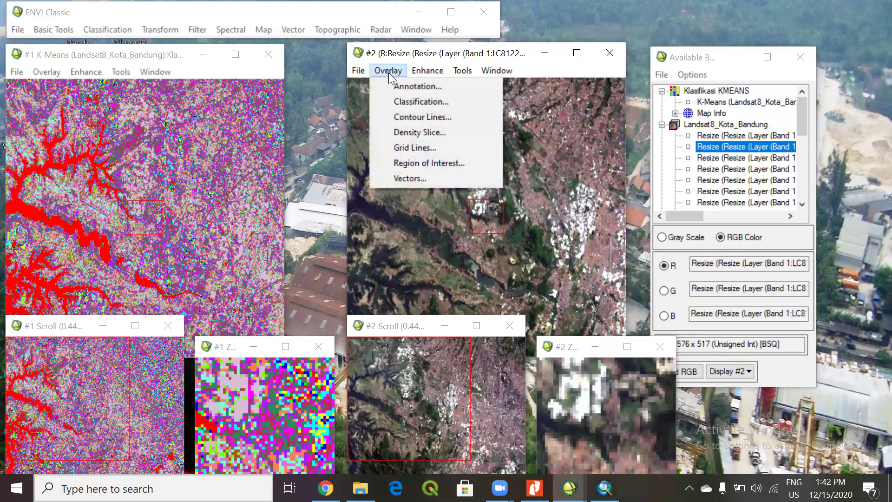
click(411, 102)
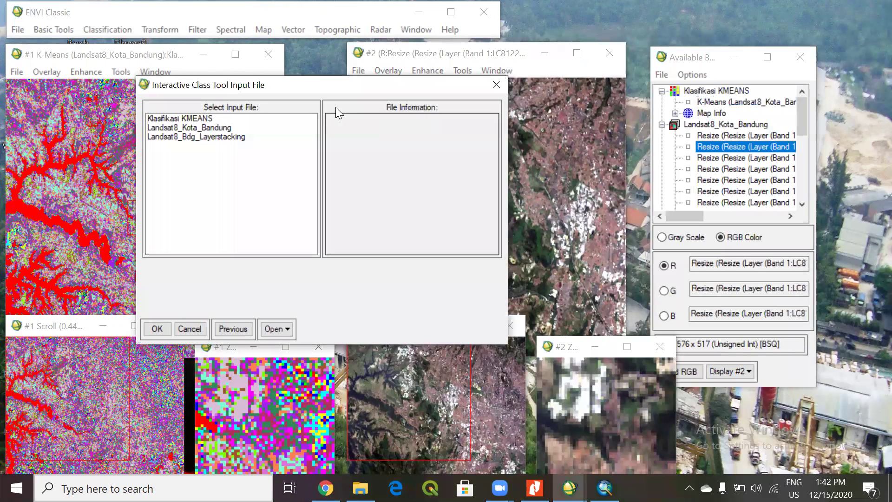
click(188, 120)
click(151, 329)
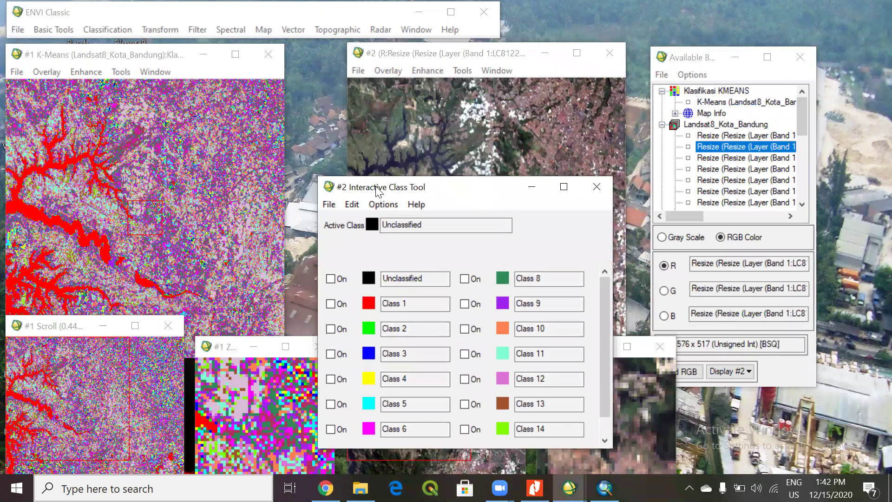
drag(473, 186, 201, 71)
drag(497, 59, 524, 68)
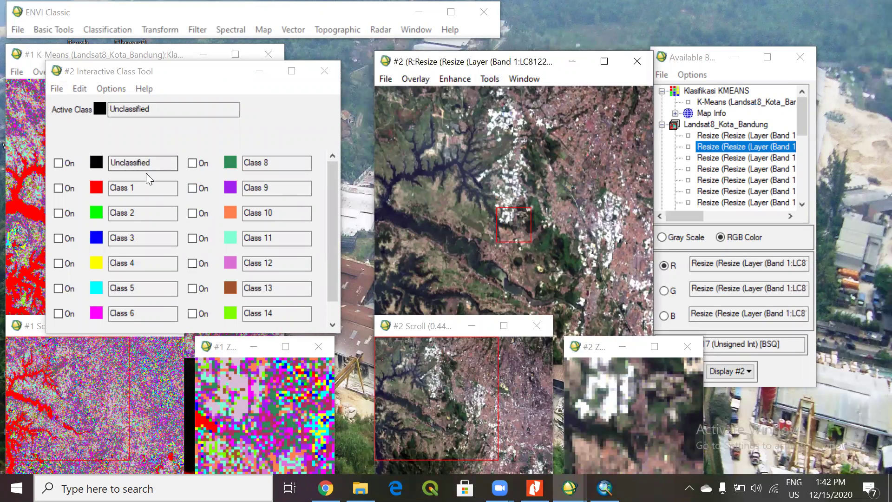
- Toggle the Class 1 overlay on and off to compare it with the image in Display #2, leaving it on
click(58, 188)
click(58, 190)
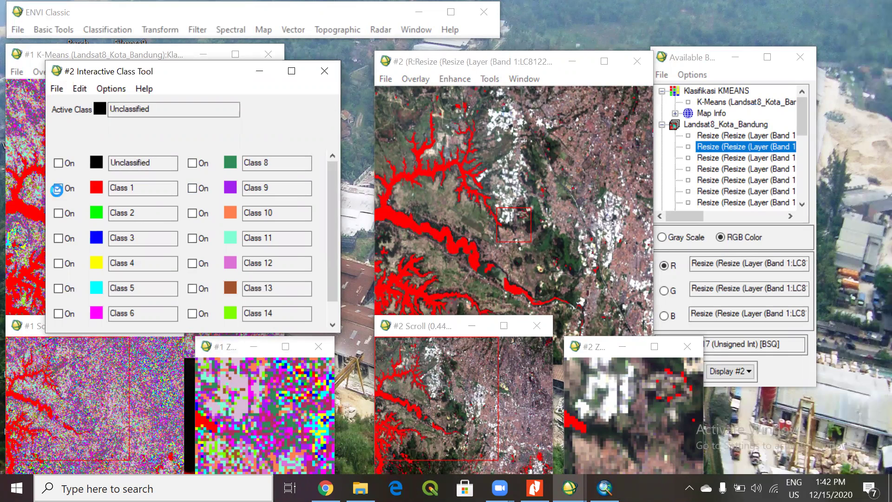
click(59, 189)
click(58, 189)
click(58, 189)
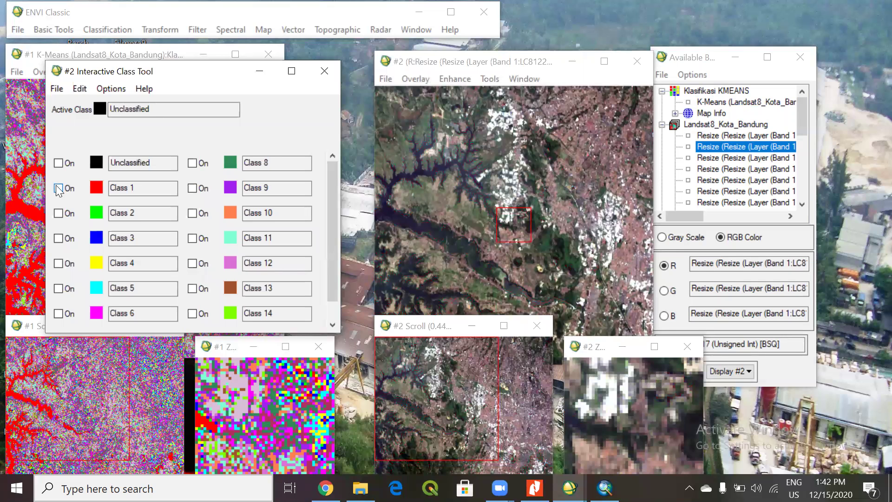
click(58, 188)
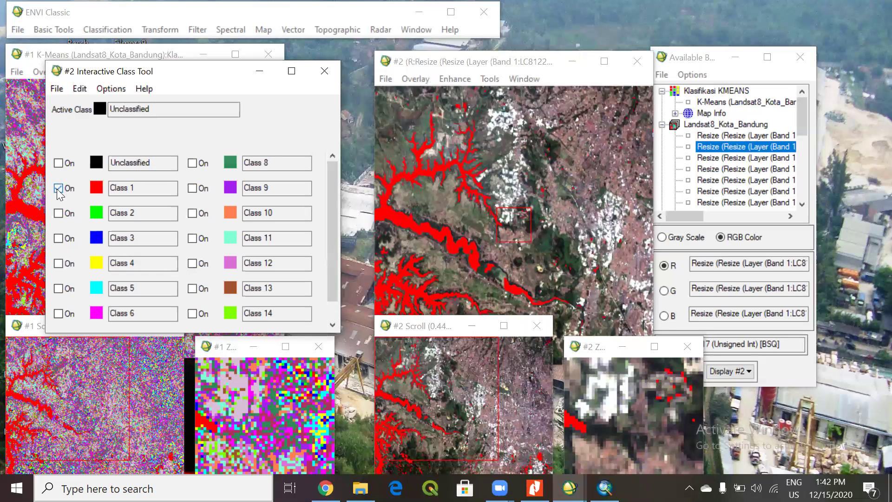
- Switch to Nitro Pro and search the 11489_SNI 7645-1-2014 PDF for 250.000
click(534, 488)
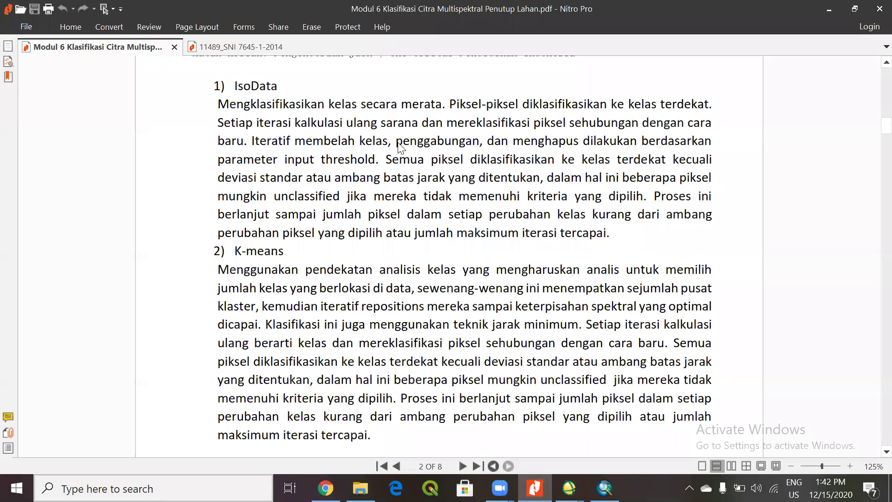
click(226, 47)
scroll(623, 228, down, 3)
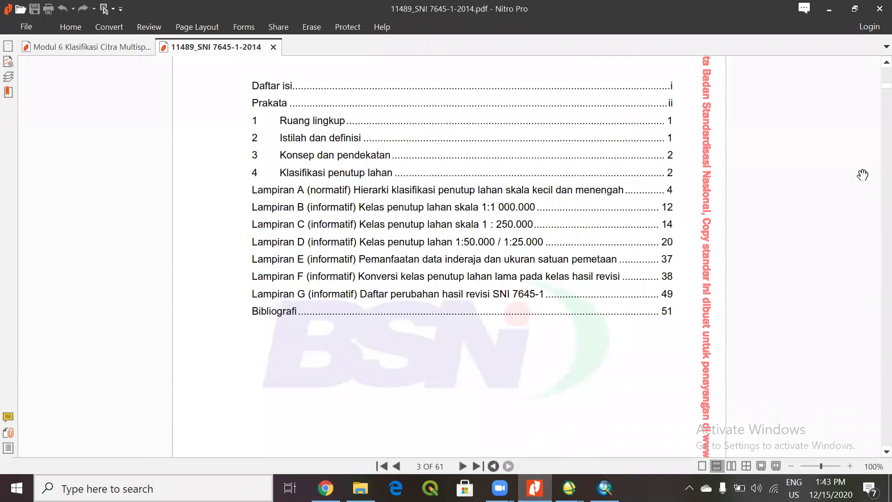
scroll(873, 100, down, 20)
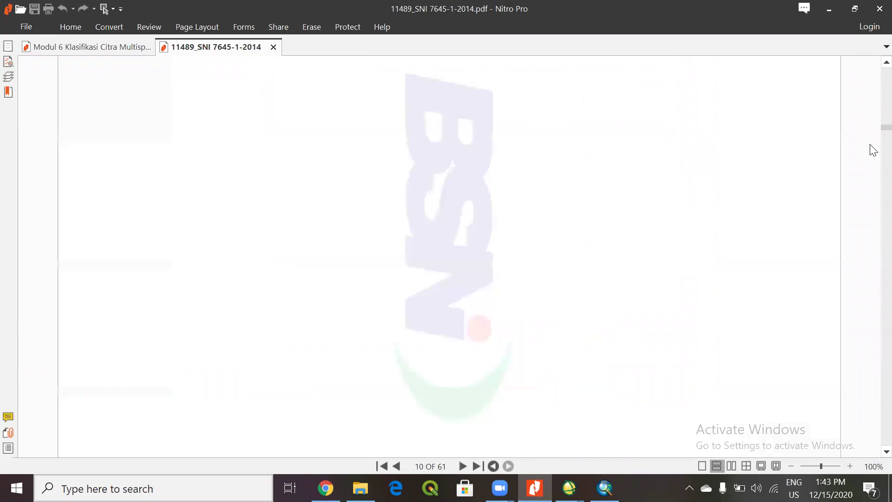
scroll(873, 162, up, 10)
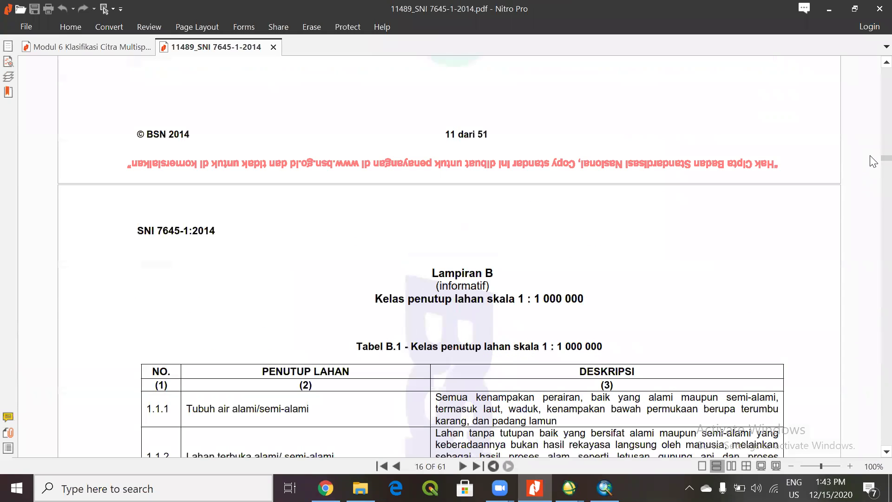
scroll(872, 140, up, 20)
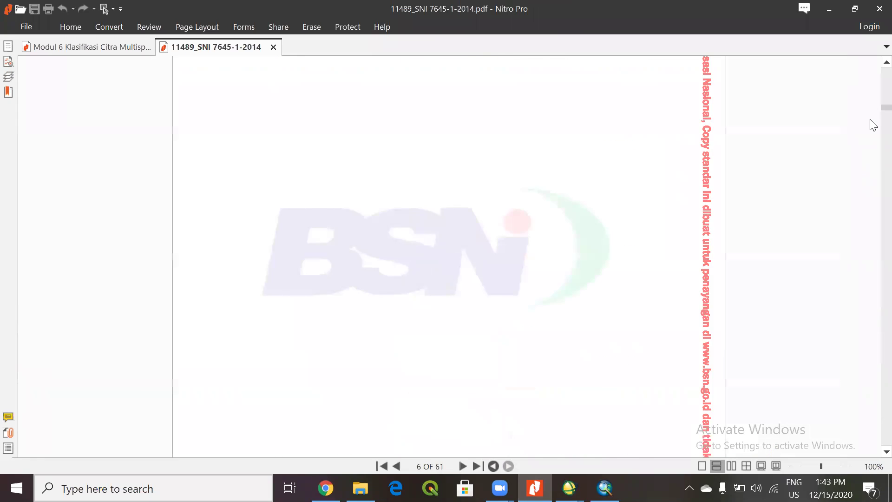
key(ctrl+f)
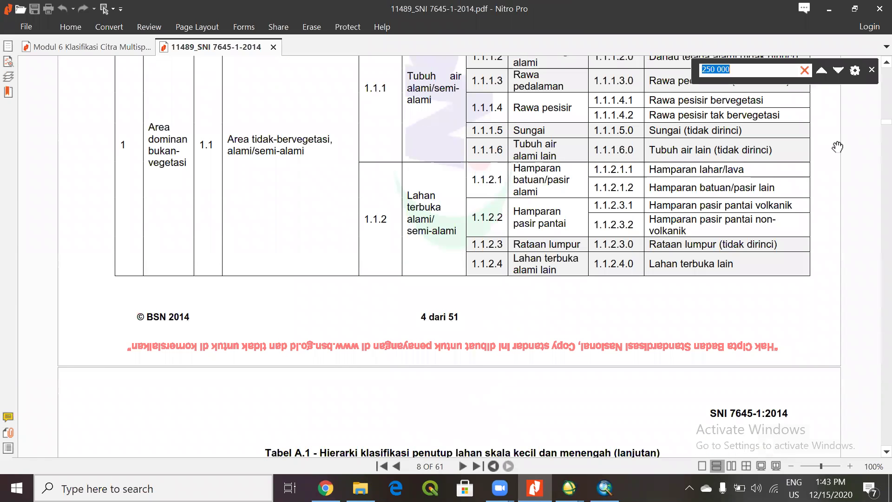
text(2)
key(Return)
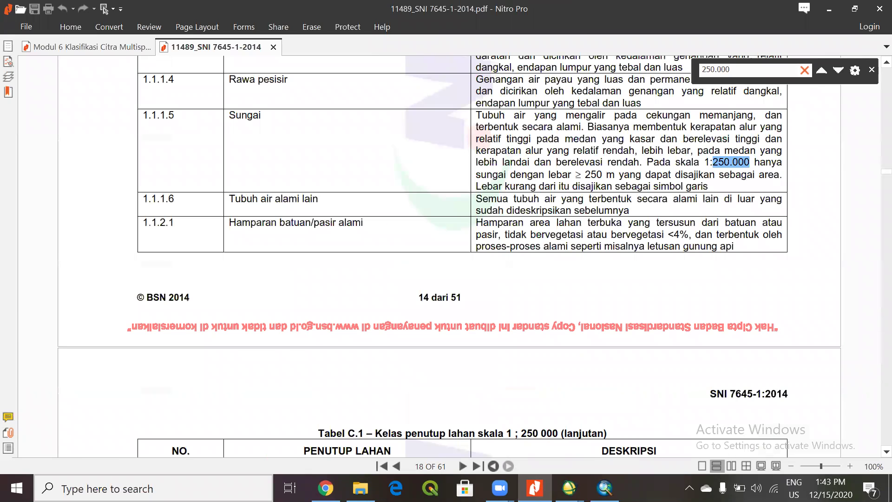
- Review the supervised classification instructions in the Modul 6 PDF, including the New Region step that refers to SNI 7645-1:2014
click(111, 45)
scroll(880, 135, down, 3)
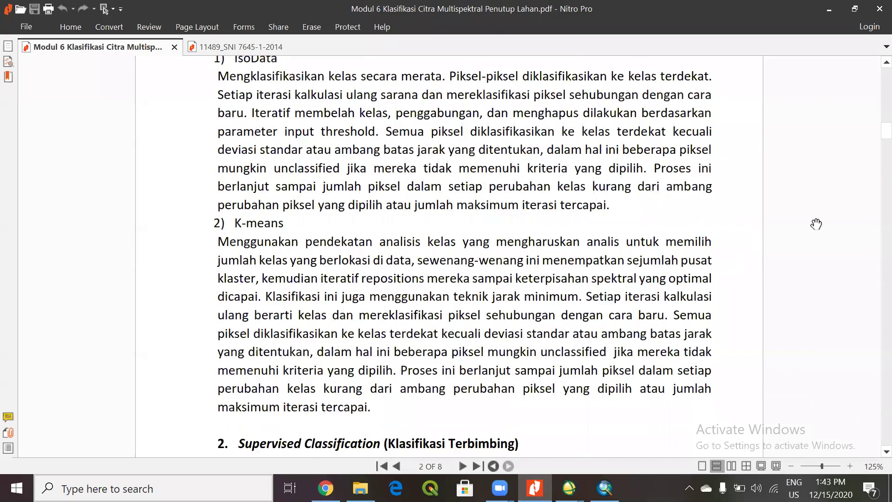
scroll(873, 148, down, 20)
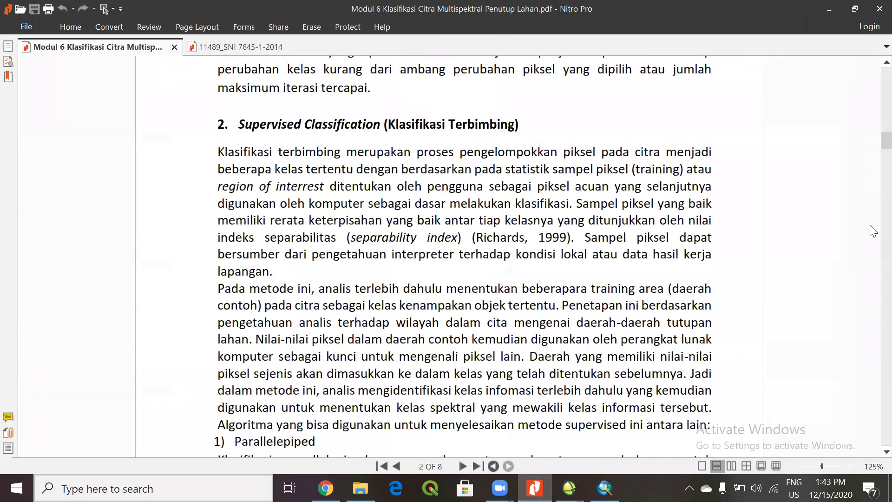
scroll(873, 302, down, 12)
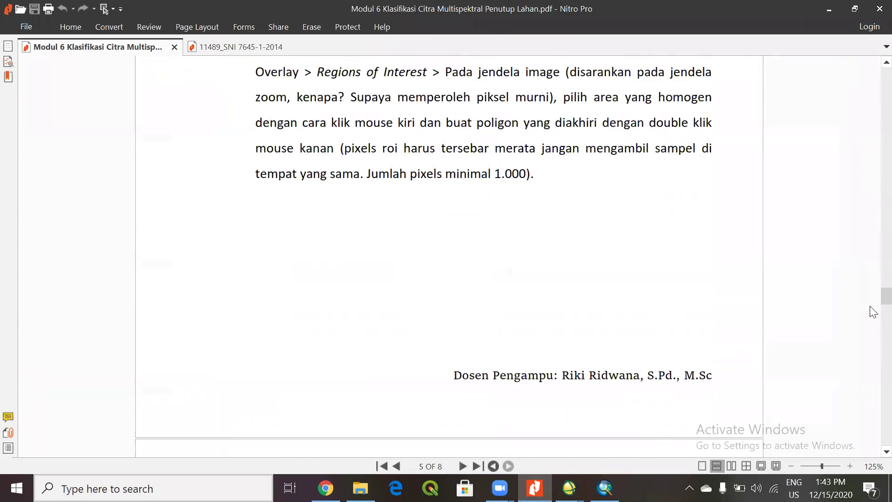
scroll(874, 330, down, 12)
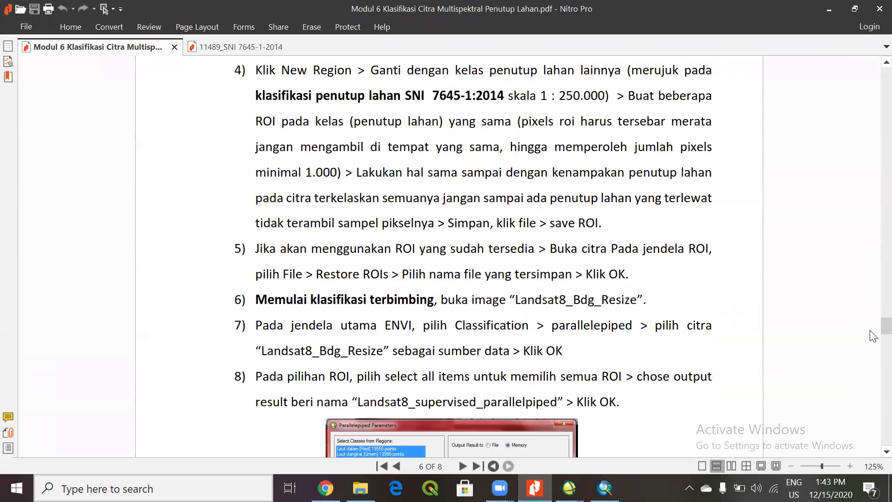
scroll(873, 386, down, 12)
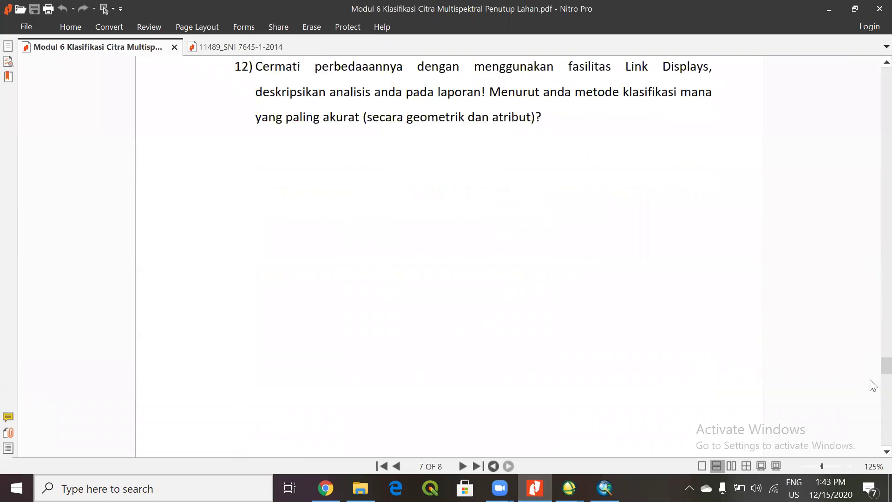
drag(871, 403, 871, 354)
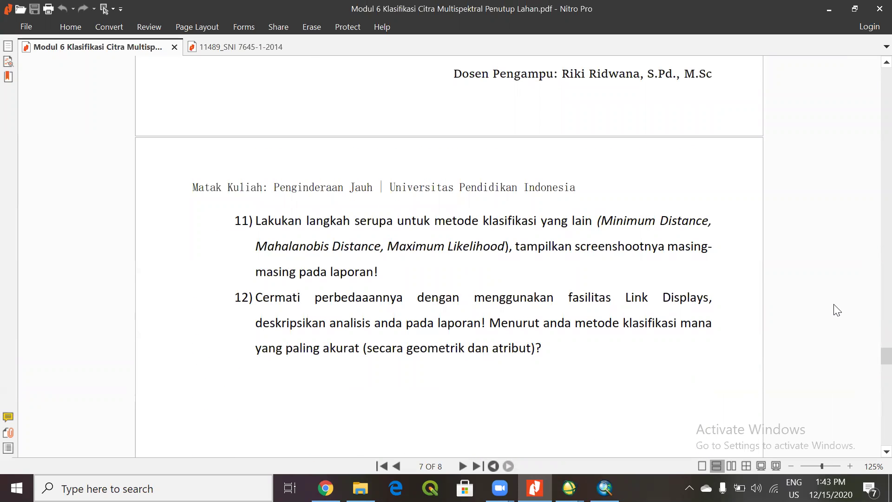
scroll(811, 344, up, 8)
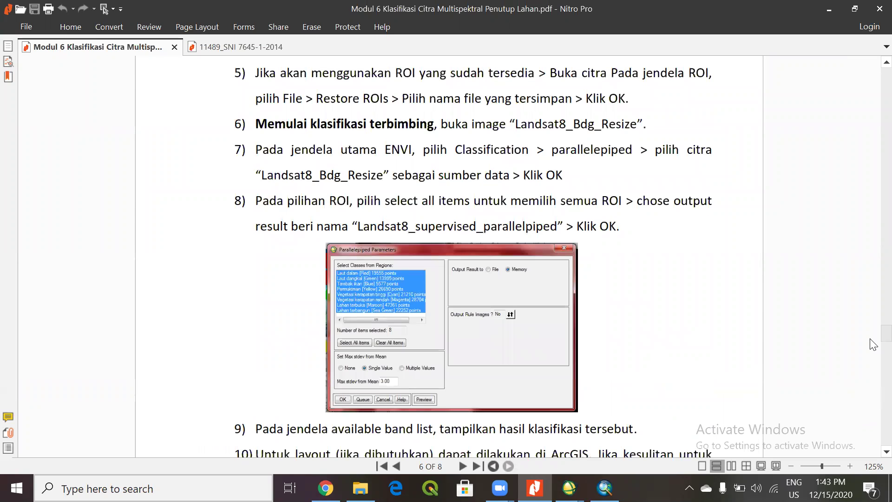
mouse_move(874, 336)
mouse_down()
mouse_move(873, 319)
mouse_move(873, 372)
mouse_move(874, 333)
mouse_up()
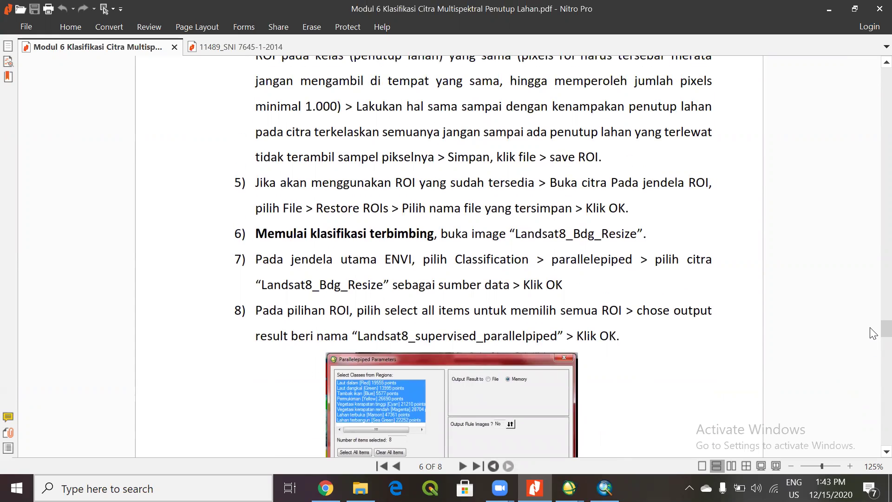
drag(874, 333, 873, 322)
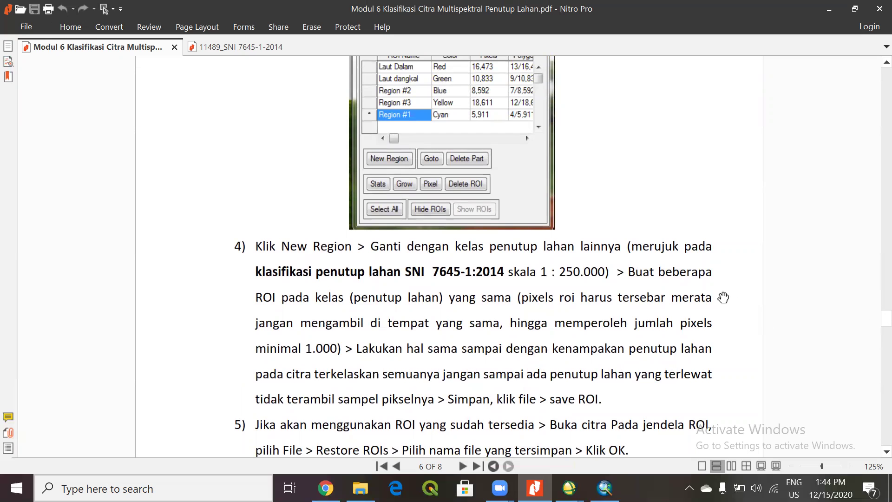
- Find instruction 8 on renaming the unsupervised classes in the Modul 6 PDF and read its scale rule
scroll(662, 289, up, 3)
scroll(660, 287, up, 10)
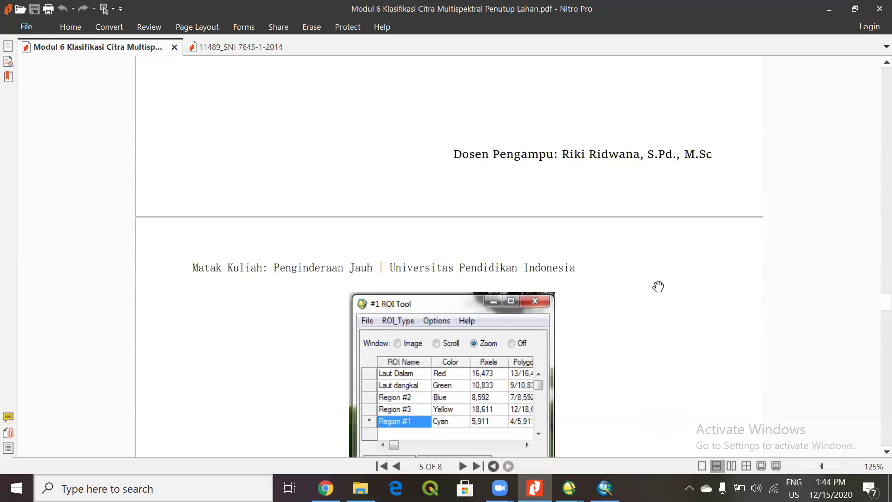
scroll(658, 284, up, 10)
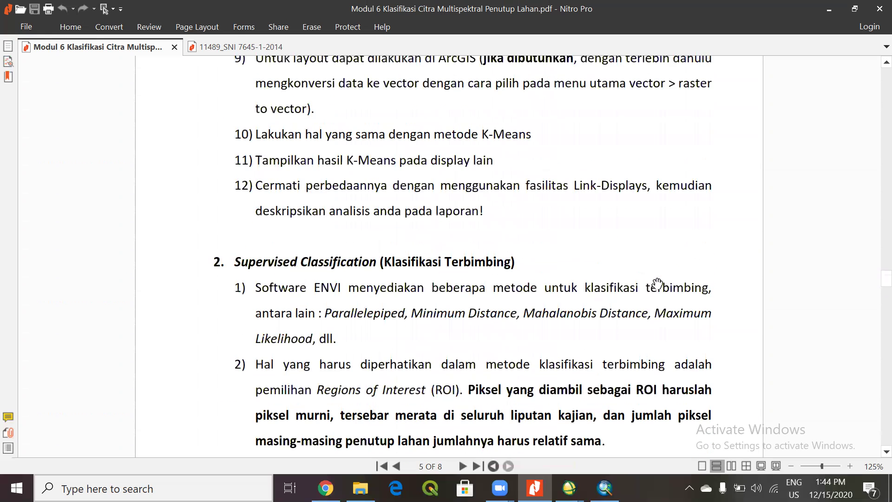
scroll(658, 284, up, 3)
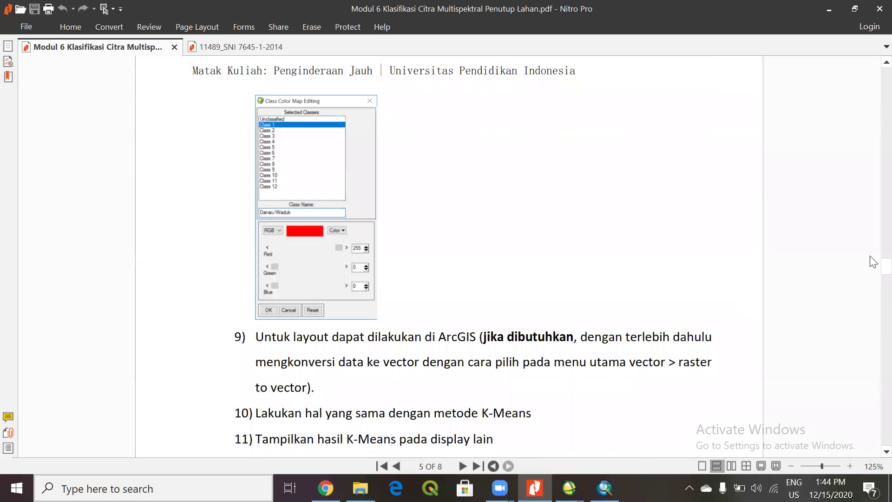
scroll(873, 256, up, 8)
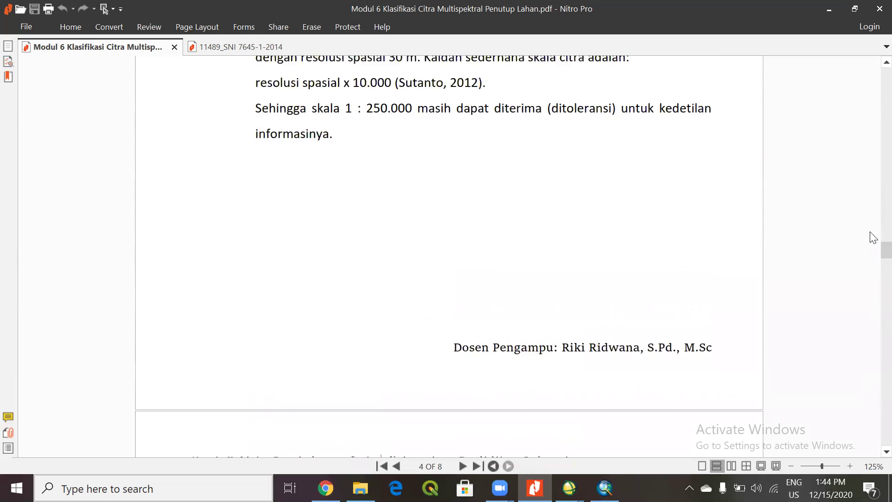
scroll(873, 237, up, 6)
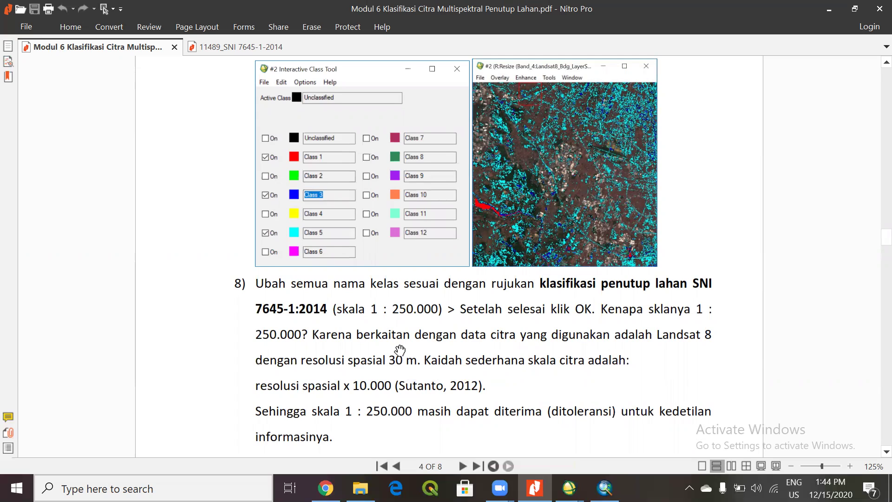
- Examine the land cover classes in Table C.1 for scale 1:250 000 in the SNI 7645-1-2014 PDF
click(220, 44)
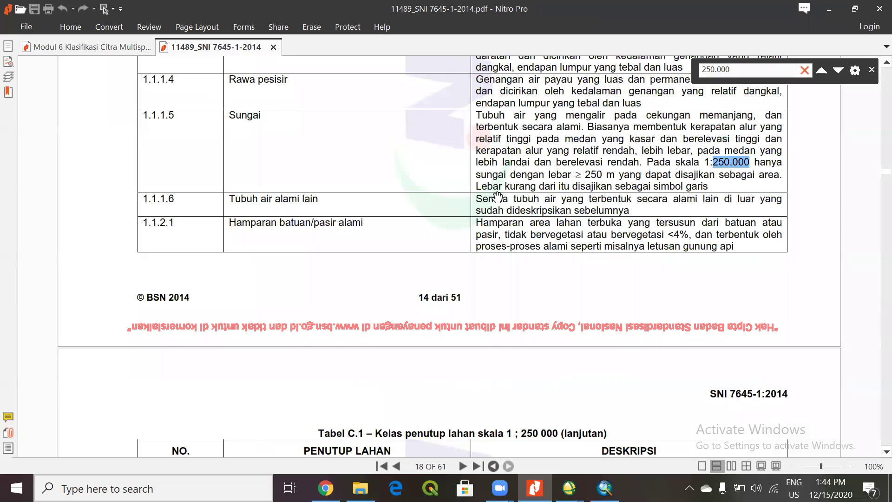
scroll(408, 194, up, 3)
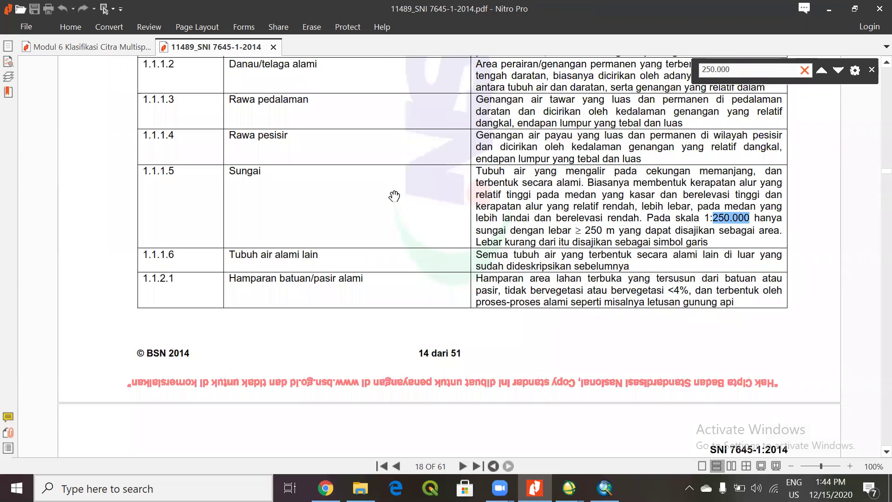
scroll(394, 196, up, 3)
scroll(394, 196, up, 3)
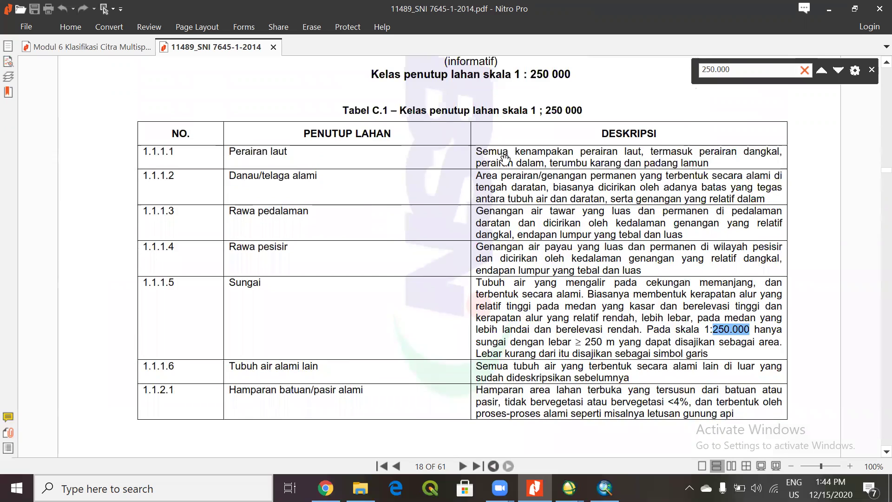
scroll(506, 158, up, 2)
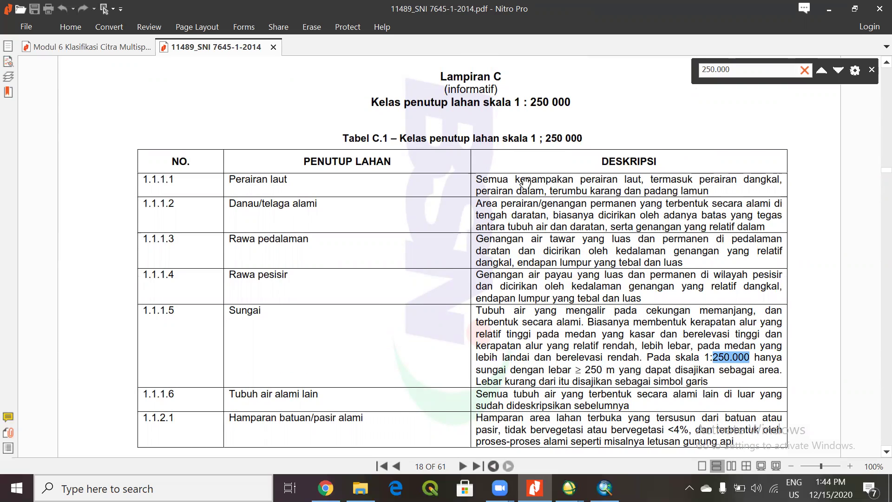
scroll(525, 183, down, 1)
scroll(525, 182, down, 9)
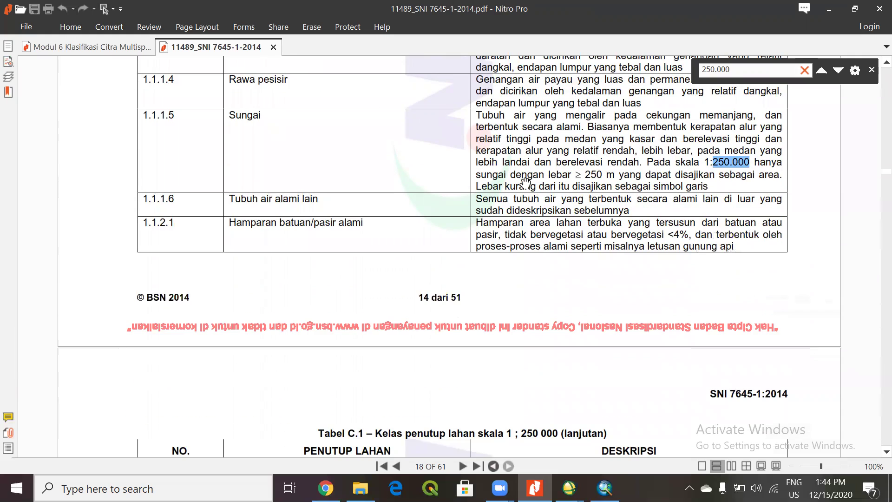
scroll(525, 184, down, 5)
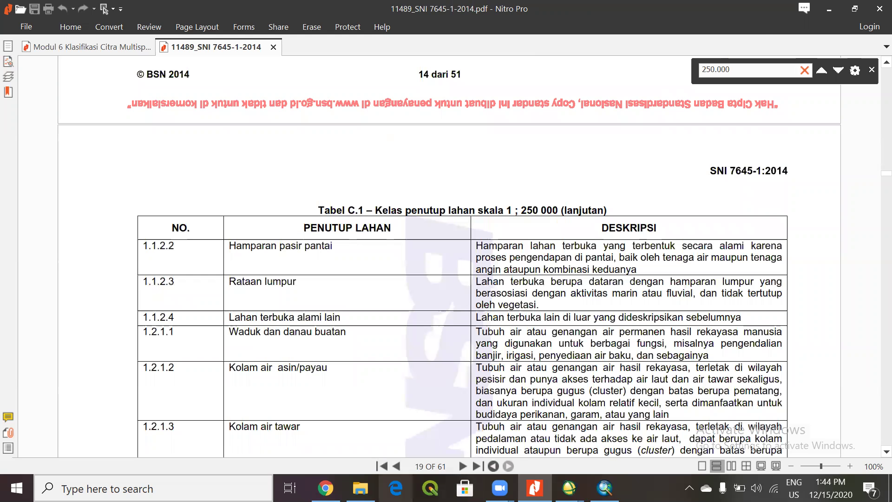
- Back in ENVI Classic, rename Class 1 as Waduk and change its colour to blue in the Display #2 class overlay
click(829, 10)
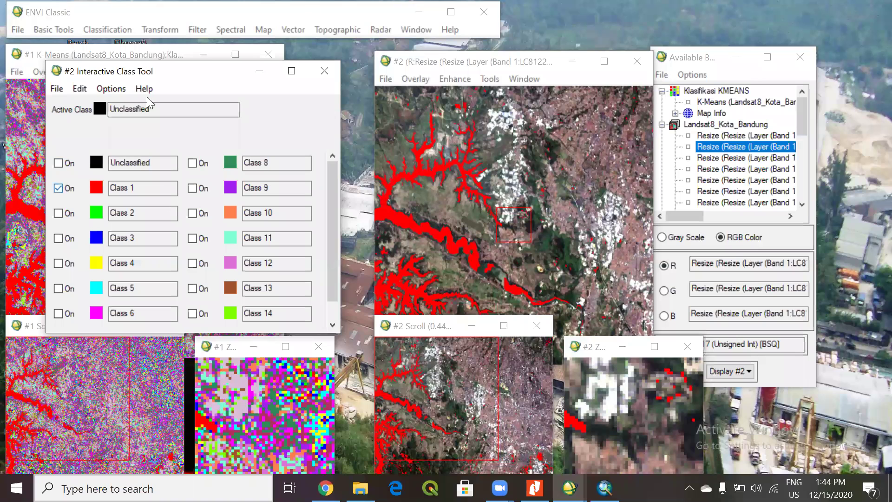
click(120, 89)
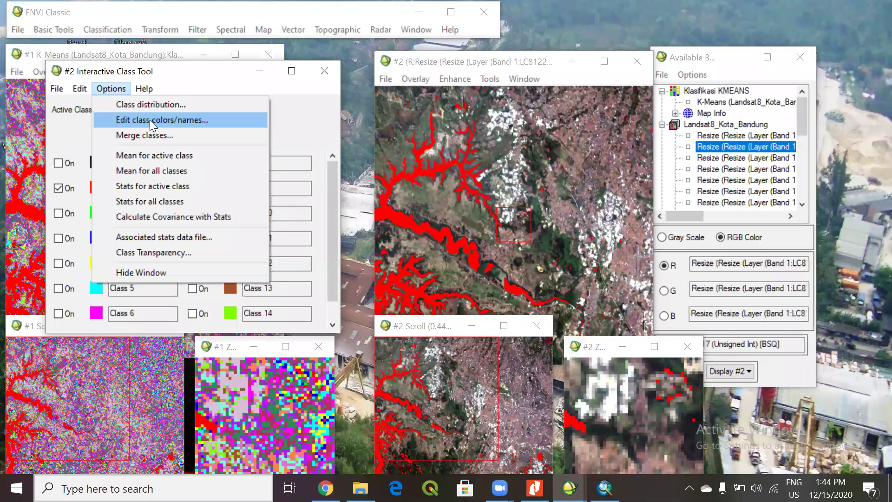
key(Return)
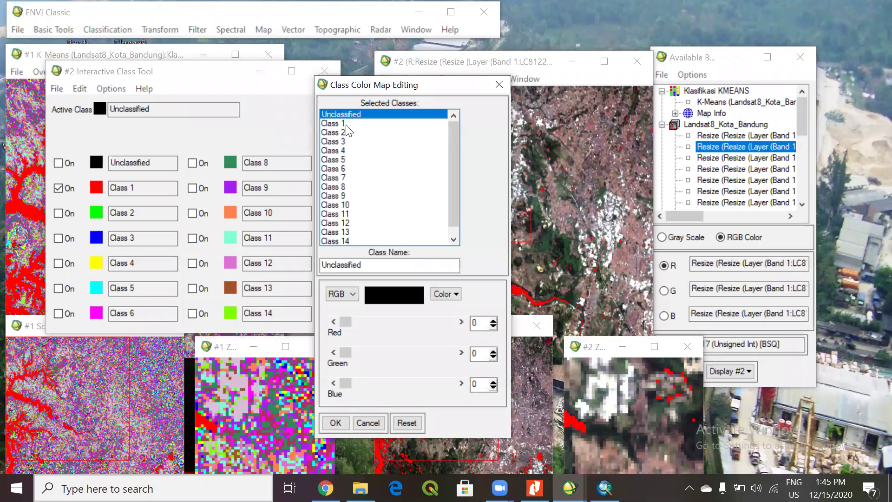
click(346, 125)
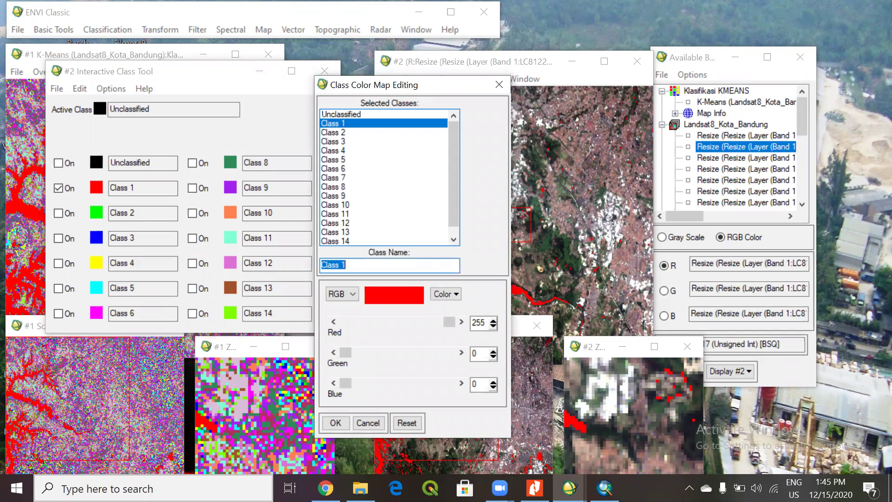
text(Waduk)
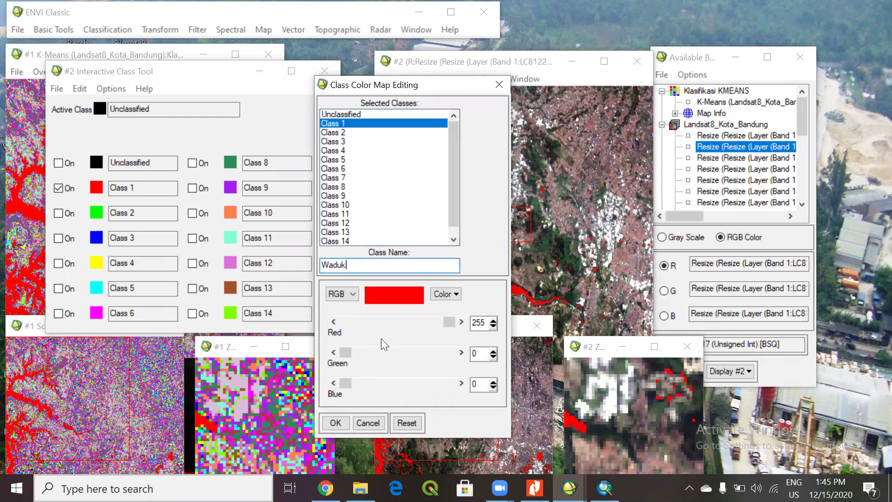
click(453, 294)
key(Return)
click(329, 423)
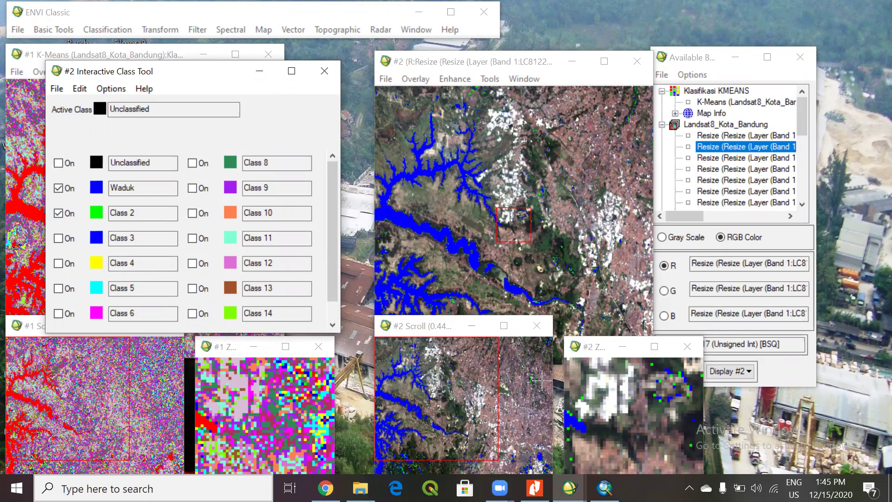
- Hide the Waduk class overlay and examine the water body classes in Table C.1 of the SNI 7645-1-2014 PDF
click(58, 188)
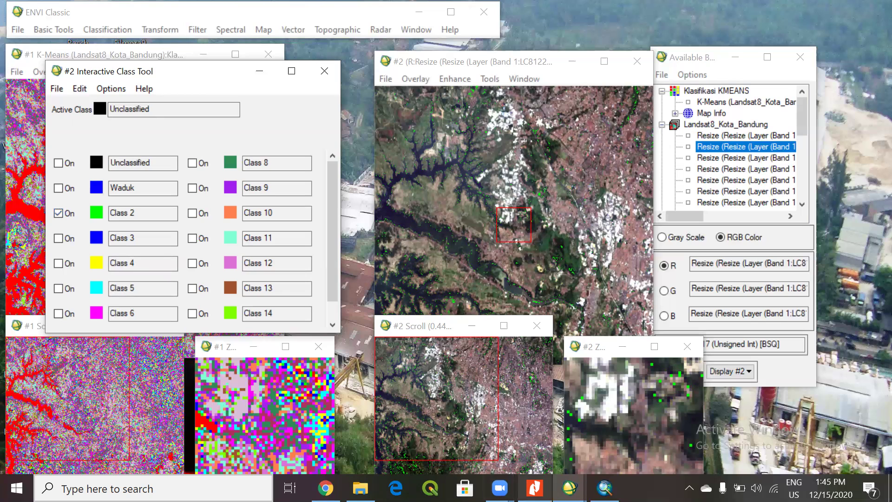
click(535, 488)
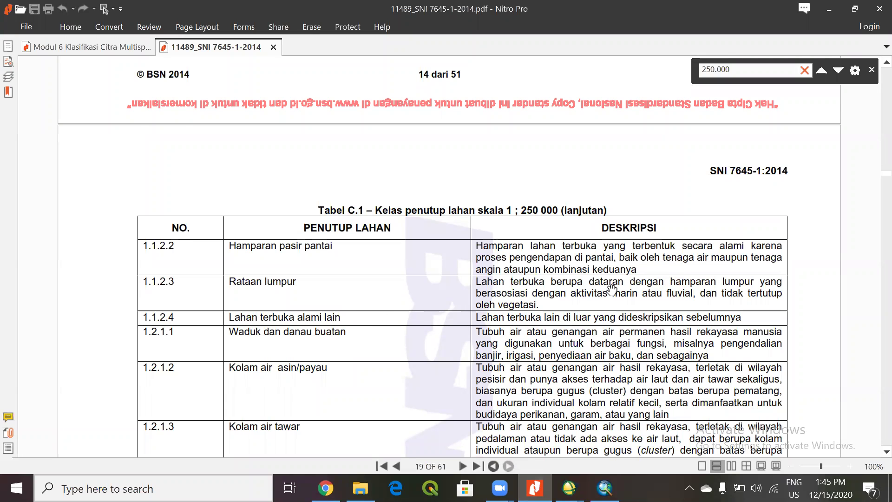
scroll(481, 299, down, 3)
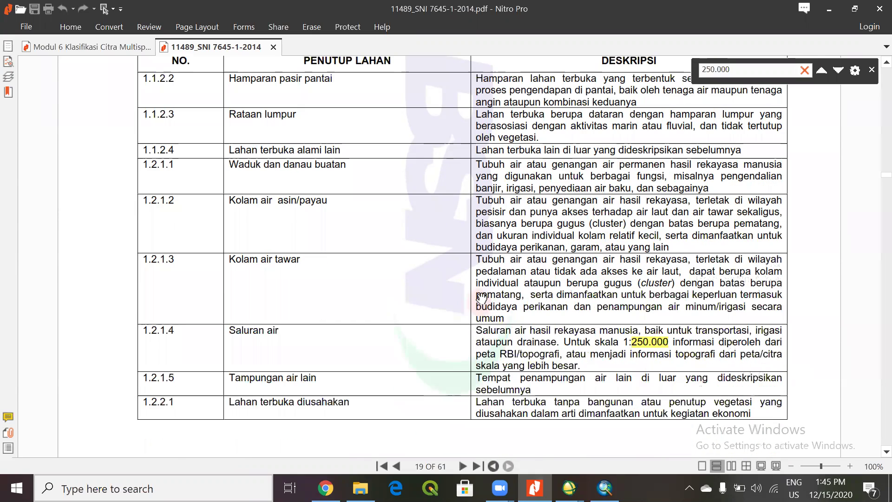
scroll(481, 298, up, 1)
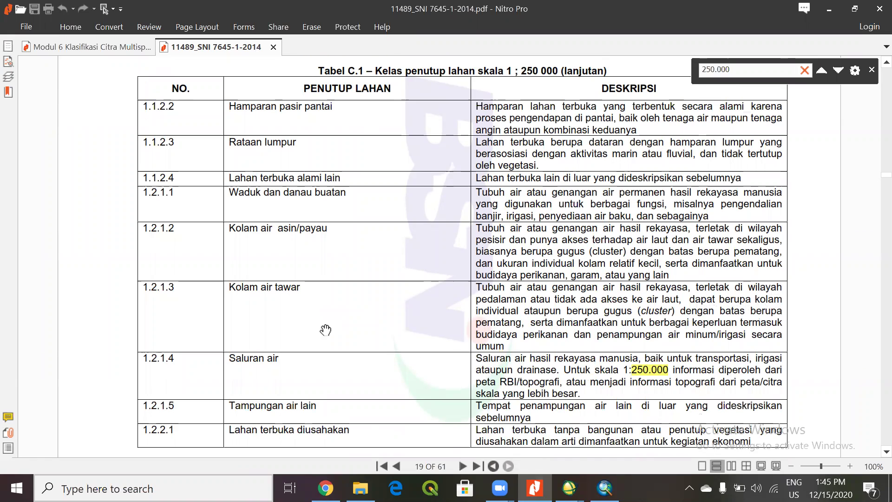
scroll(321, 329, down, 1)
scroll(339, 308, up, 3)
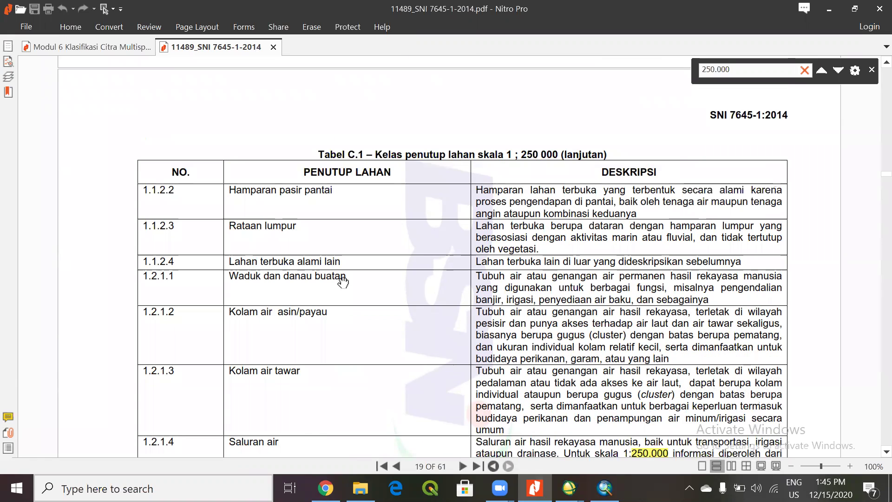
scroll(640, 203, up, 4)
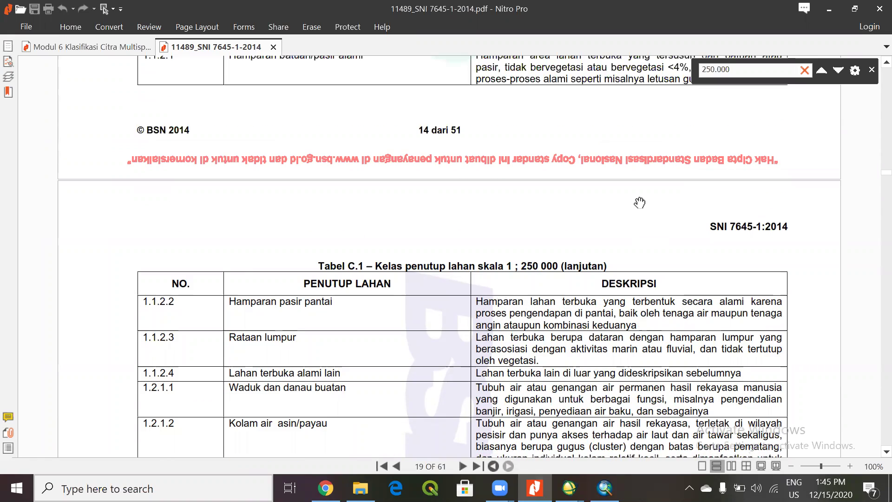
scroll(640, 203, up, 3)
scroll(640, 202, up, 1)
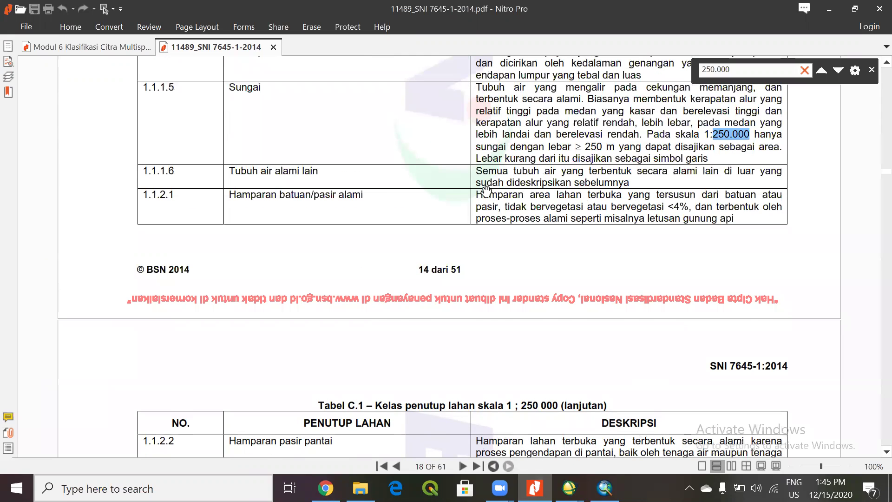
scroll(352, 182, up, 2)
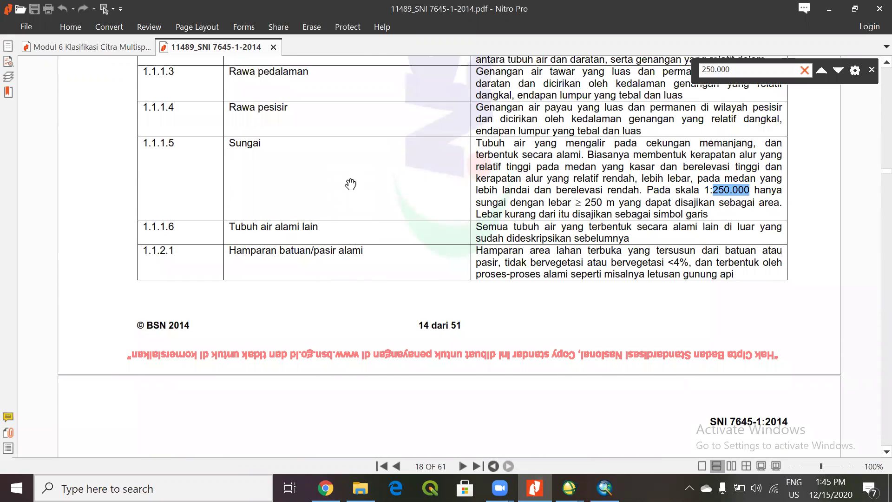
scroll(350, 184, up, 2)
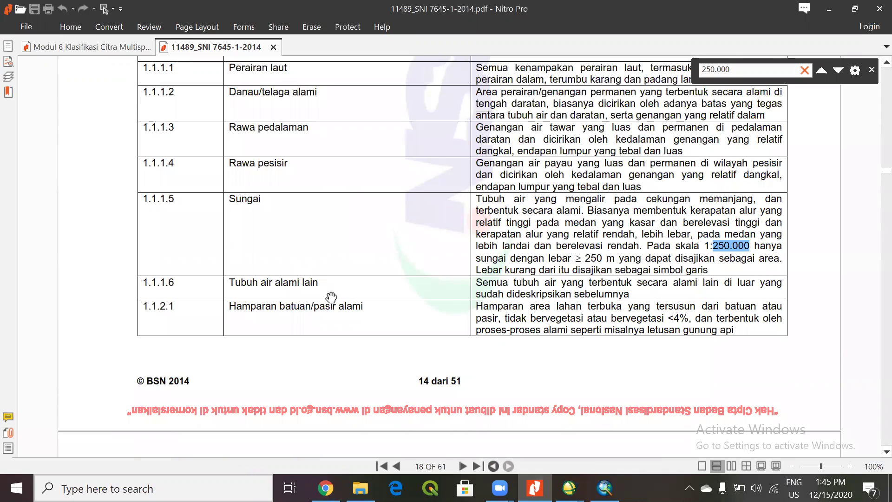
scroll(292, 289, up, 1)
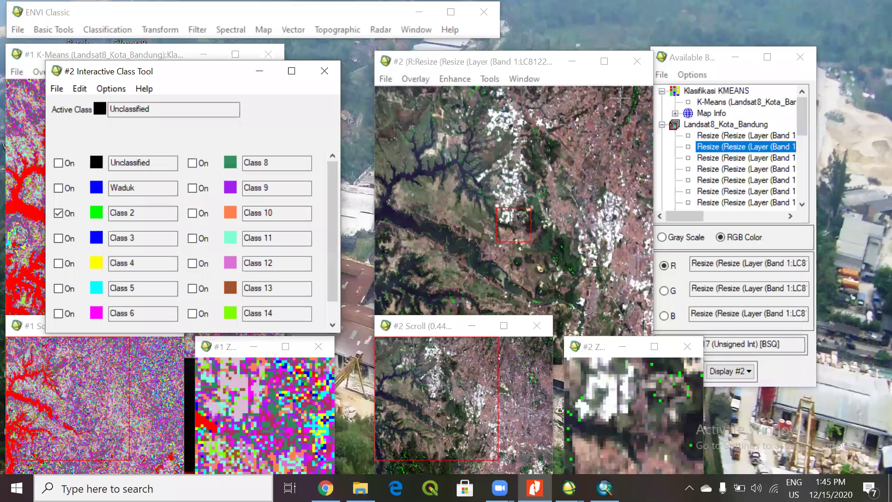
- Back in ENVI Classic, overlay Classes 3, 4, 5, 6, 8 and 9 in turn on the Display #2 image to compare their distribution
click(830, 9)
click(58, 239)
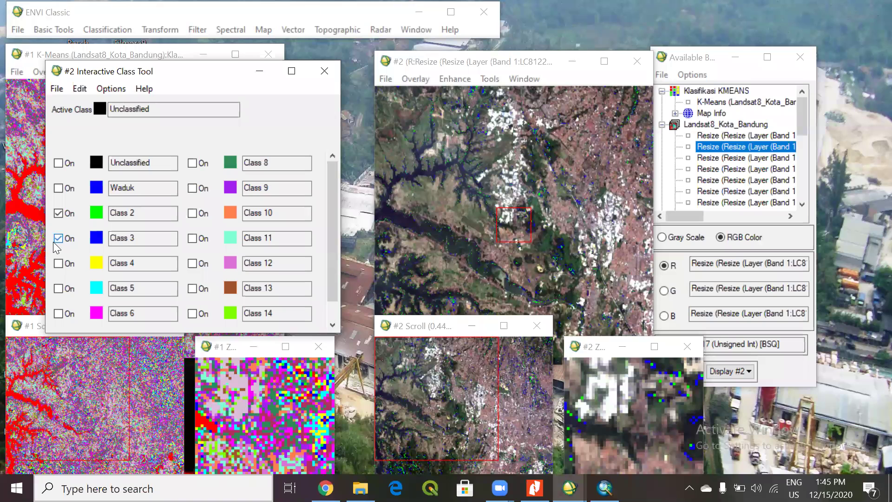
click(56, 240)
click(58, 264)
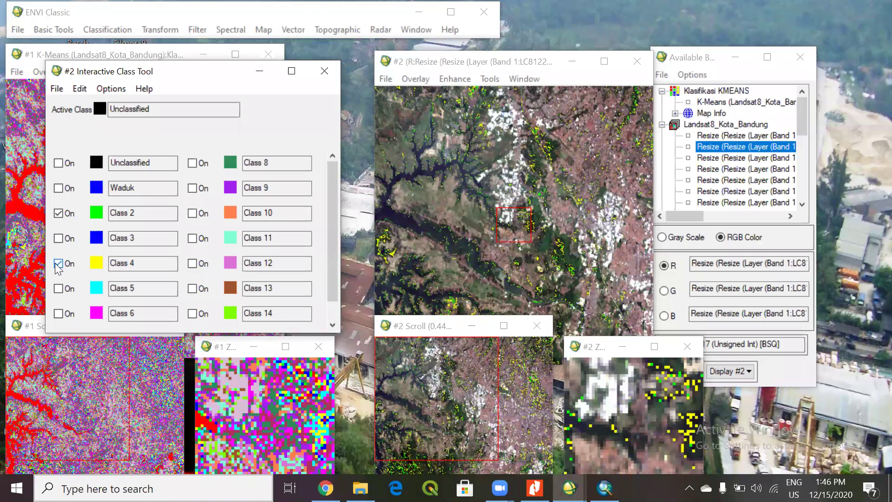
click(58, 264)
click(58, 264)
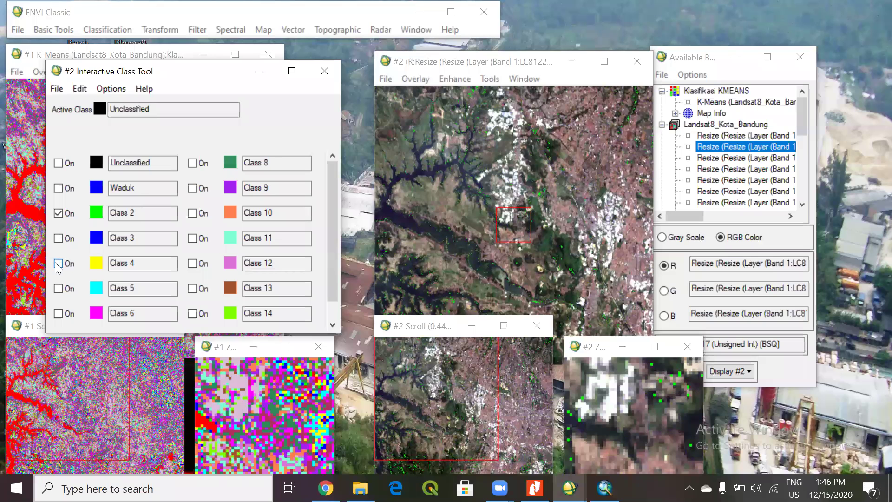
click(58, 264)
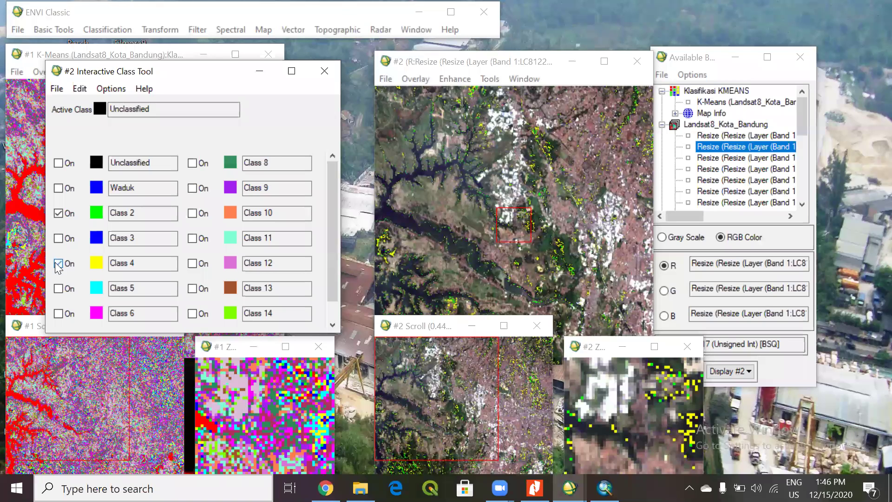
click(59, 289)
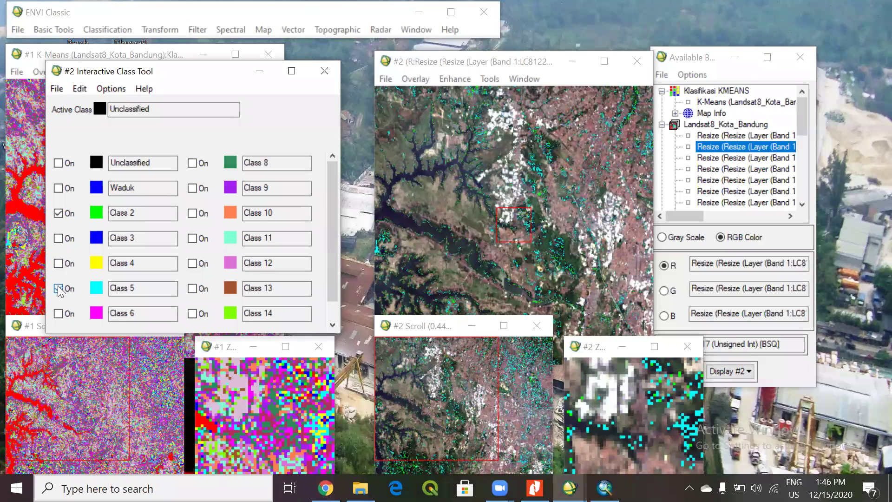
click(58, 288)
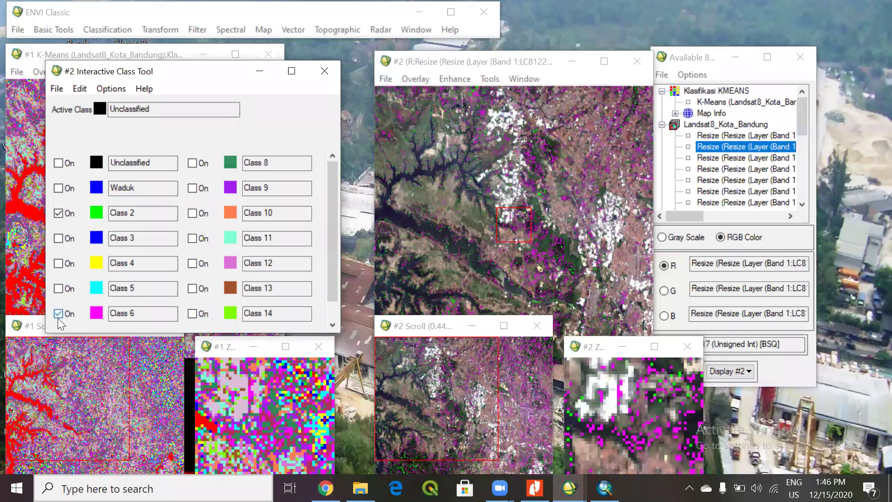
click(191, 163)
click(192, 188)
click(192, 188)
click(192, 188)
click(192, 188)
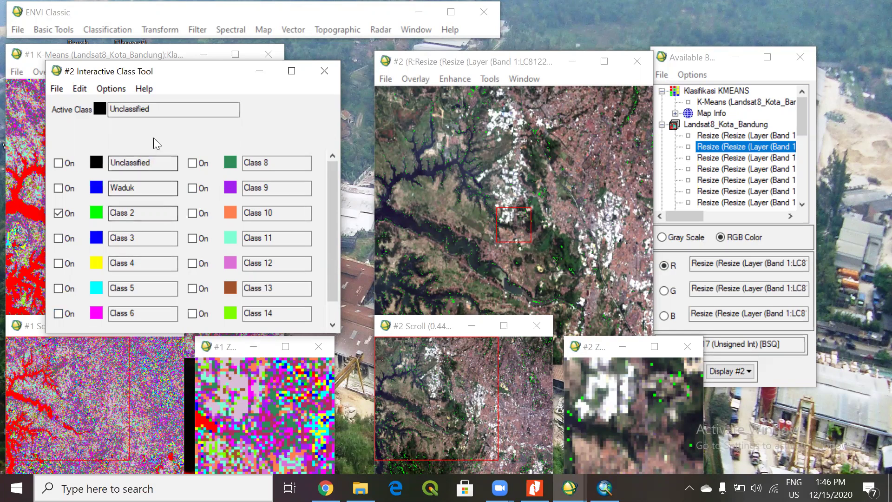
- Open class colour and name editing and enter Tubuh Air Alami Lain as the name of Class 2, following the SNI table
click(111, 89)
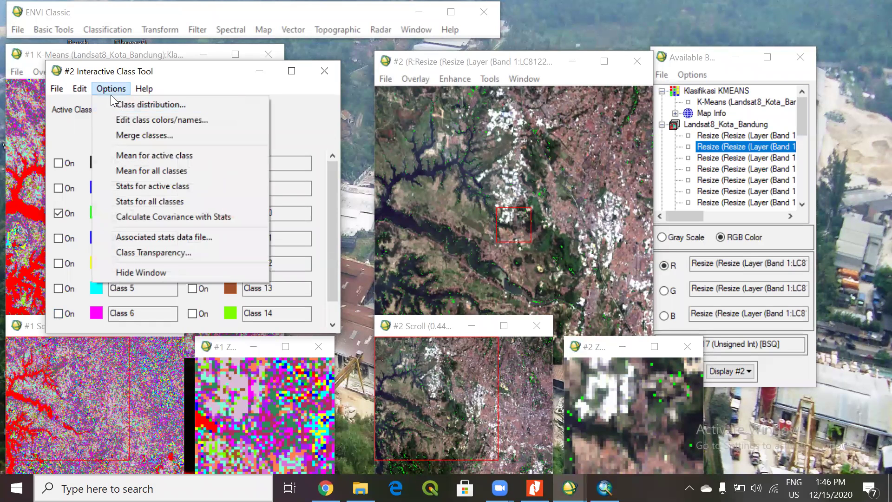
click(122, 120)
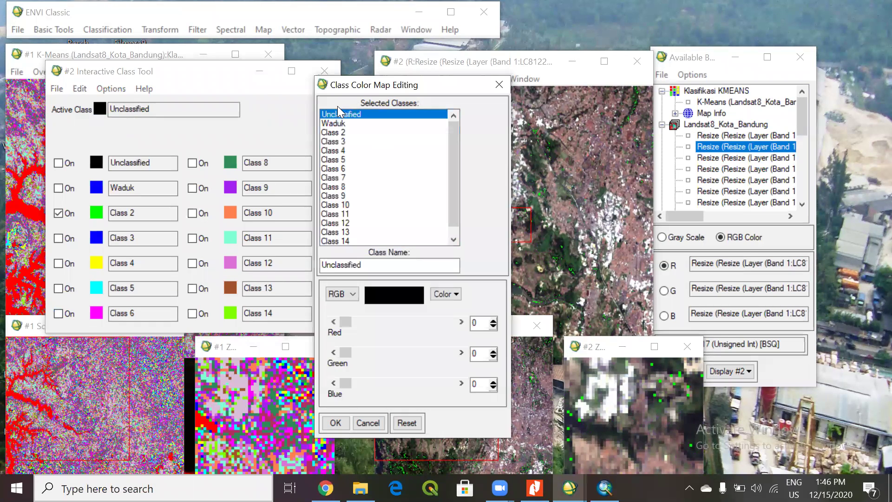
click(344, 133)
text(Tubut)
text( Air A)
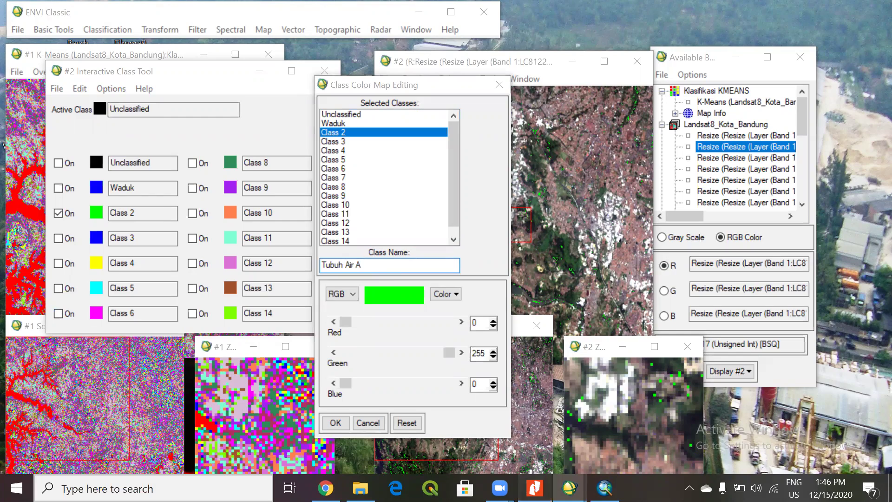
click(534, 488)
click(570, 488)
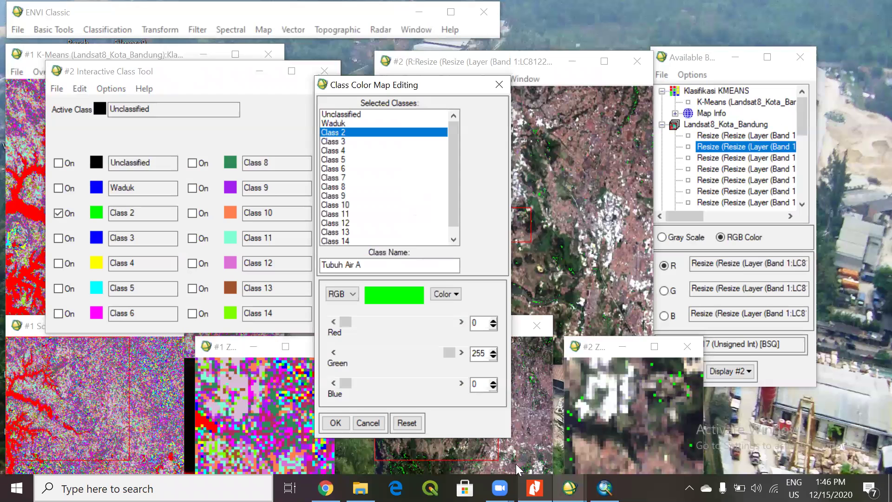
click(418, 266)
text(lami Lain)
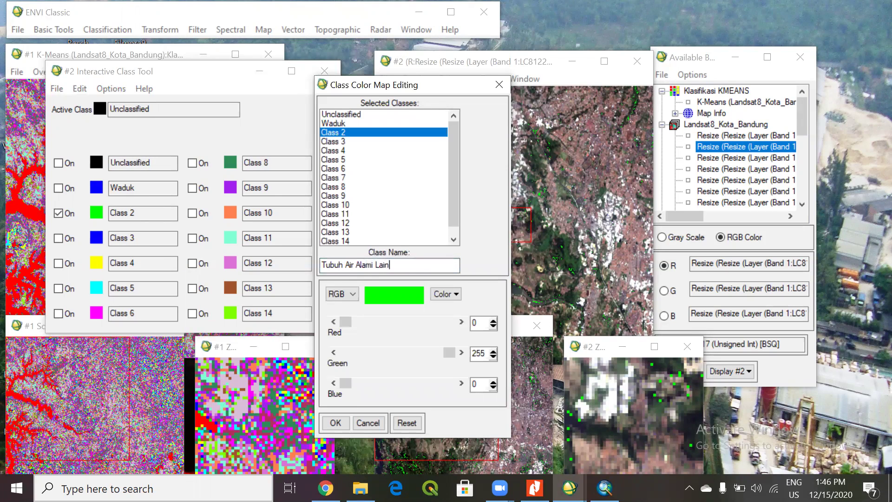
key(Return)
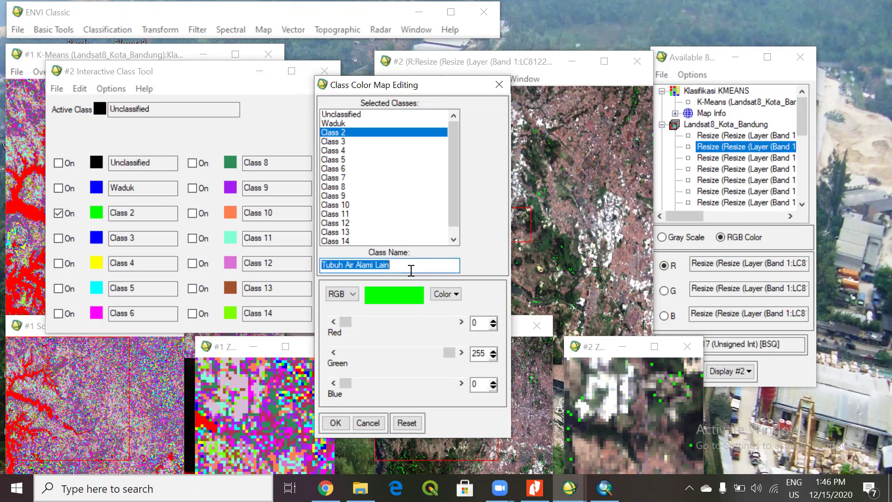
- Set the colour of Class 2 to Cyan and extend its name to Tubuh Air Alami Lain1
click(458, 296)
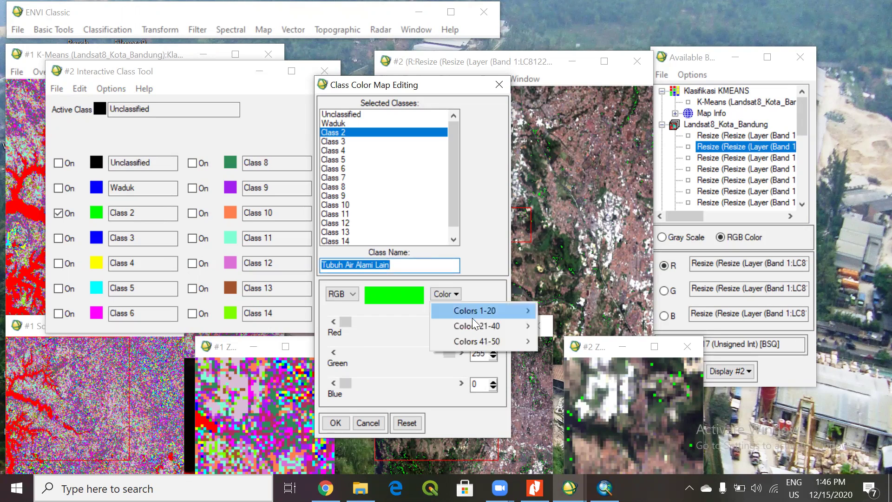
mouse_move(513, 314)
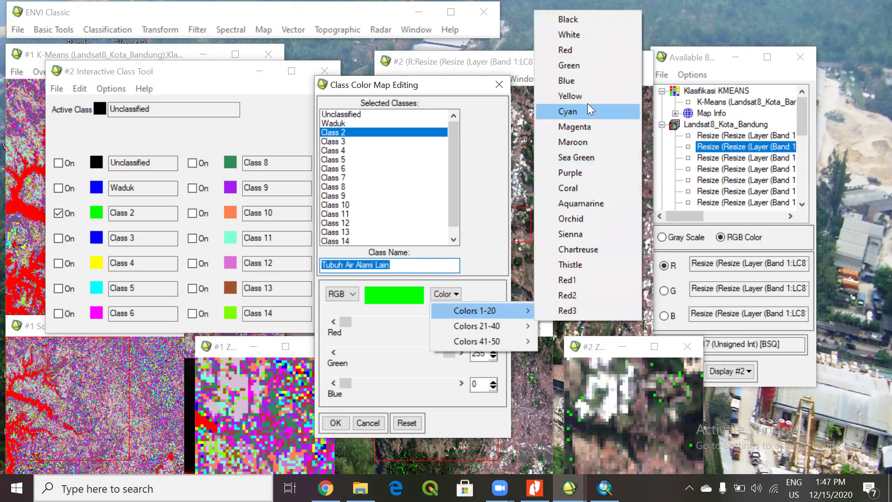
click(587, 112)
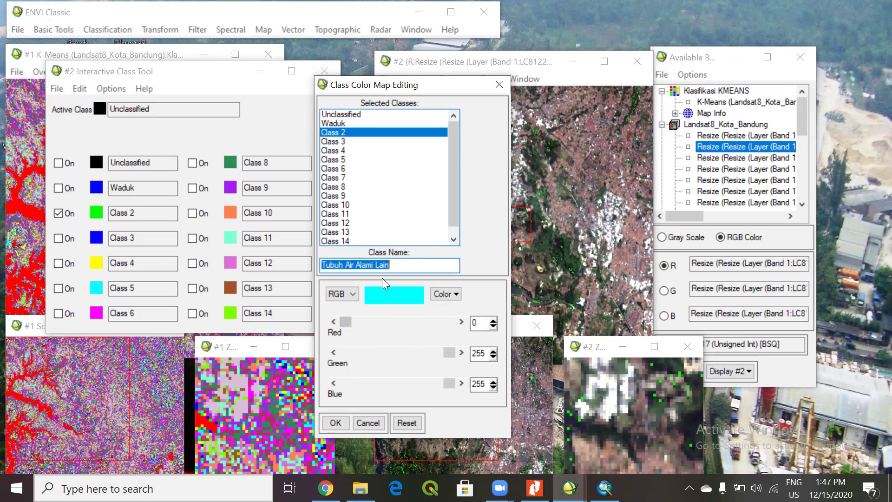
click(446, 265)
text(1)
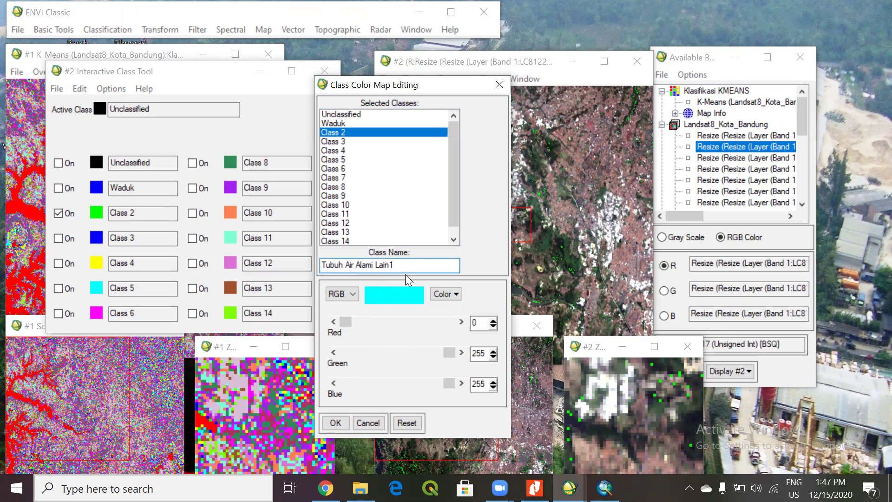
- Rename Class 3 as Tubuh Air Alami Lain2 and change its colour to Cyan
click(354, 141)
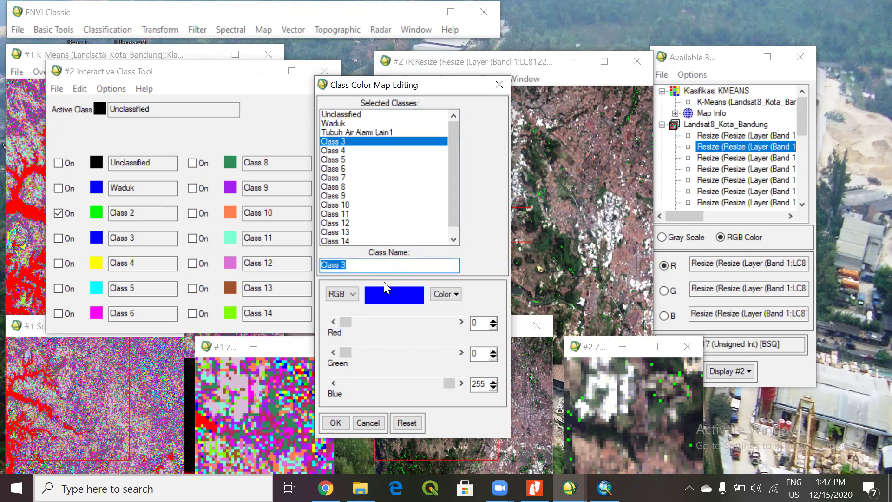
text(Tubuh Air Alami Lain)
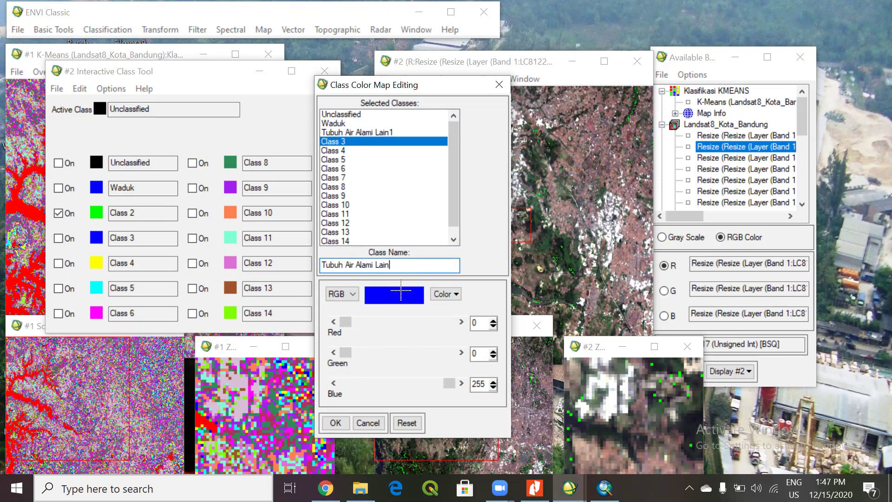
text(2)
click(451, 294)
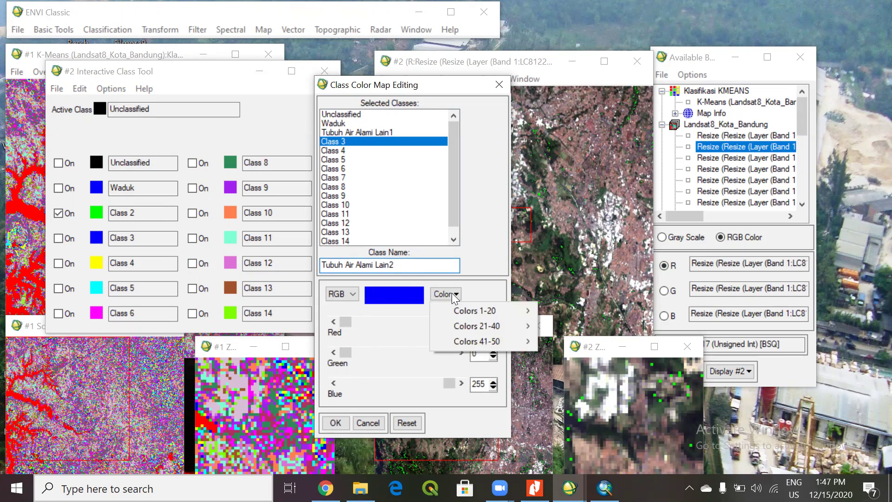
mouse_move(483, 310)
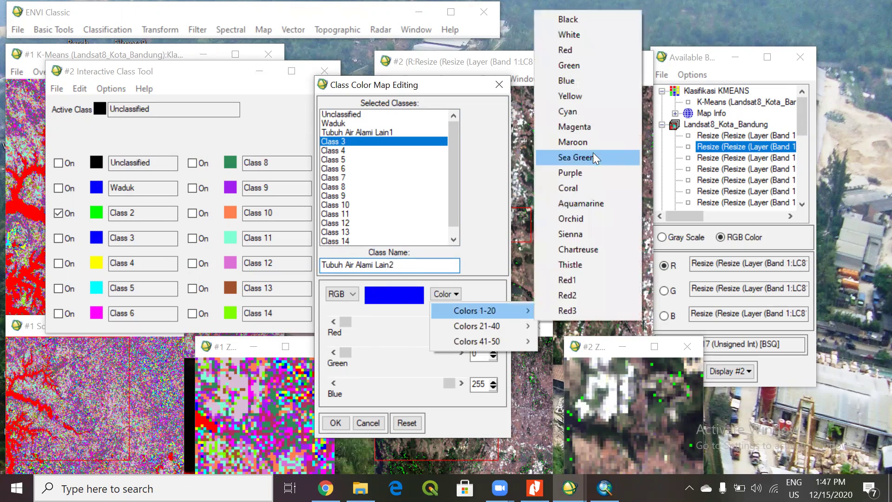
click(577, 112)
- Rename Class 4 as Tubuh Air Alami Lain3 and change its colour to Cyan
click(346, 150)
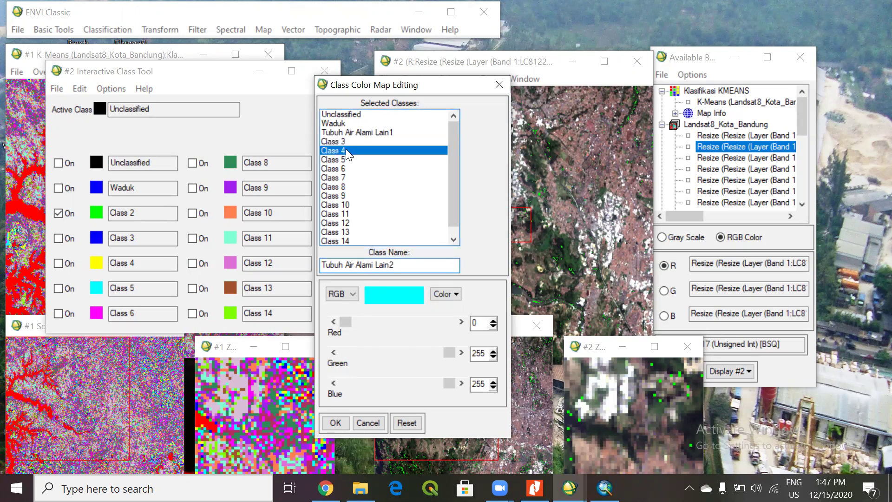
text(Tubuh Air Alami Lain)
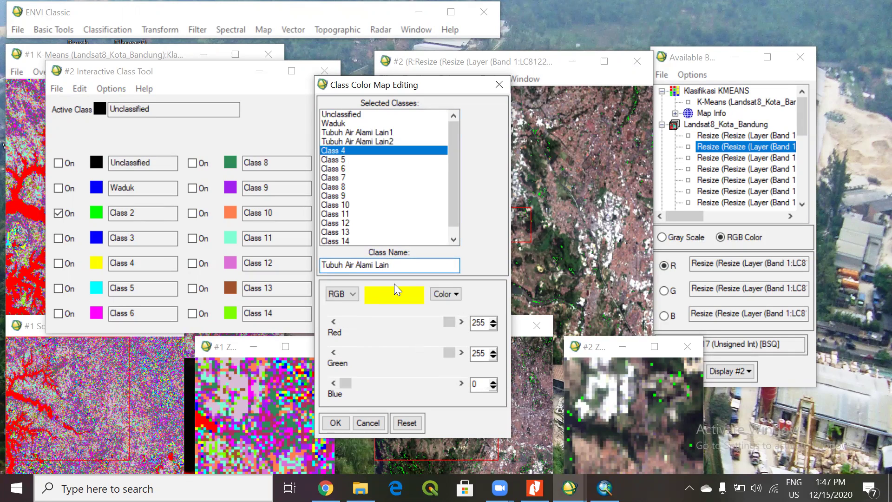
text(3)
click(437, 296)
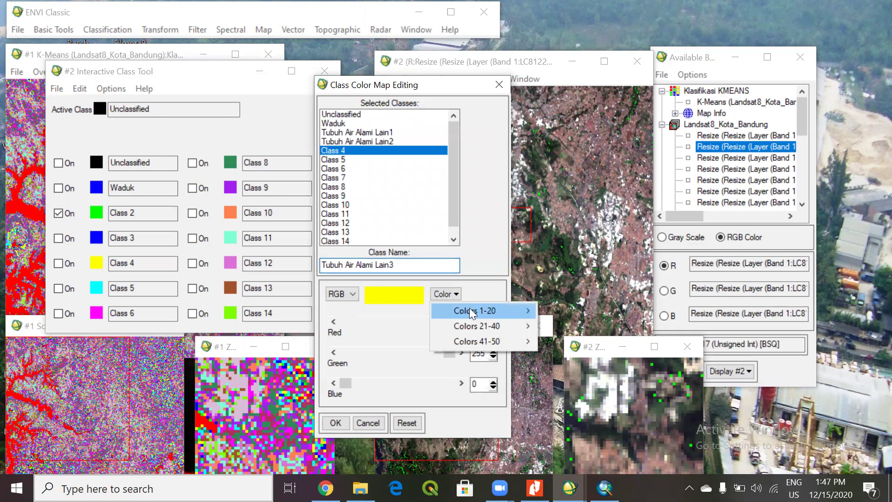
mouse_move(470, 310)
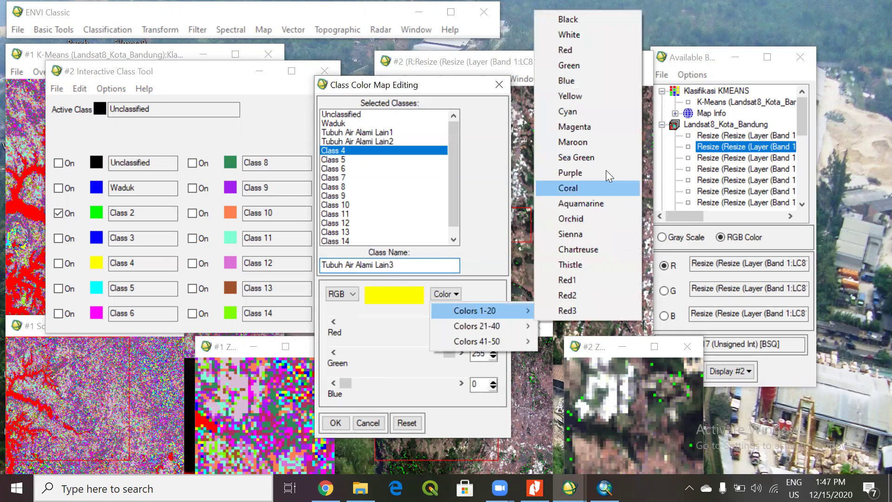
click(576, 111)
- Rename Class 5 as Tubuh Air Alami Lain4 and set its colour to Cyan
click(354, 160)
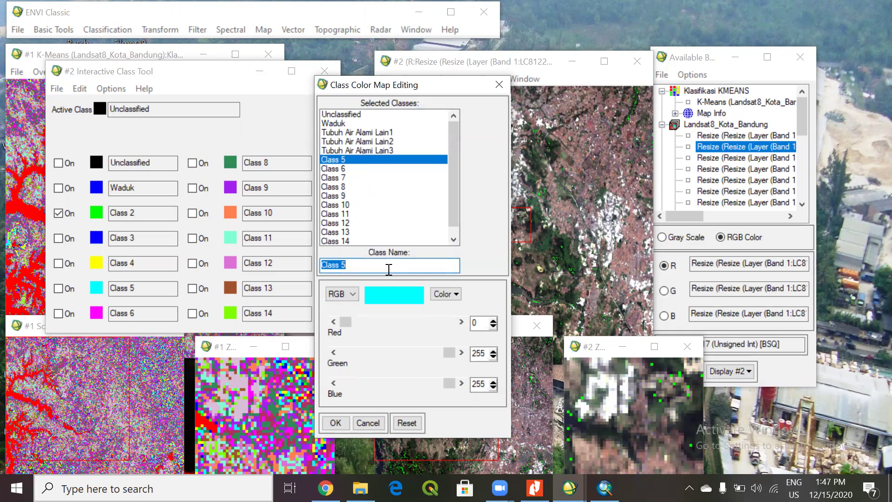
text(Tubuh Air Alami Lain)
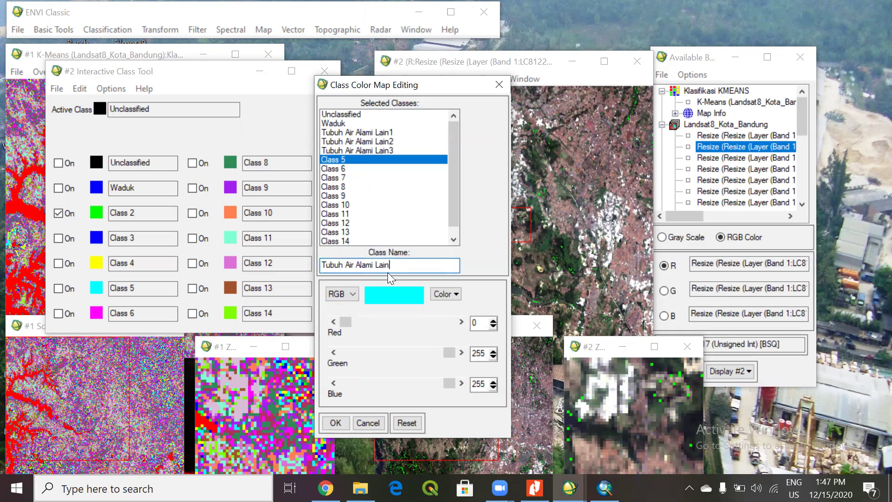
click(445, 297)
mouse_move(479, 310)
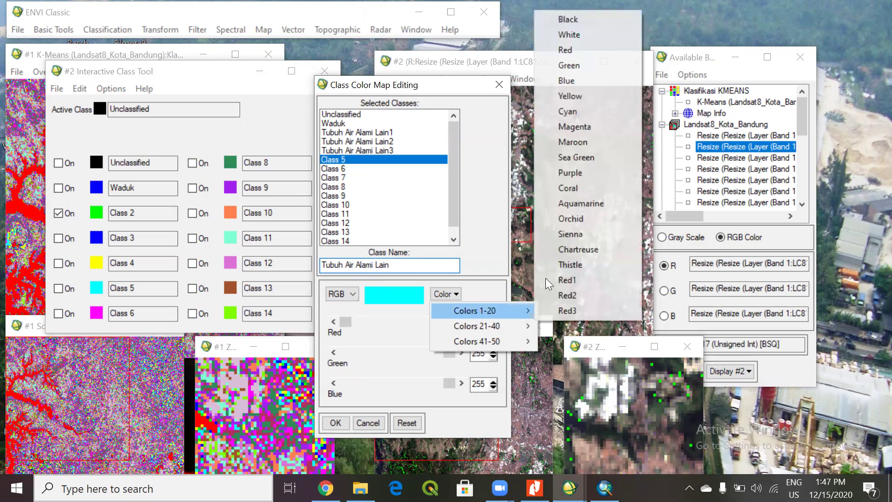
click(581, 111)
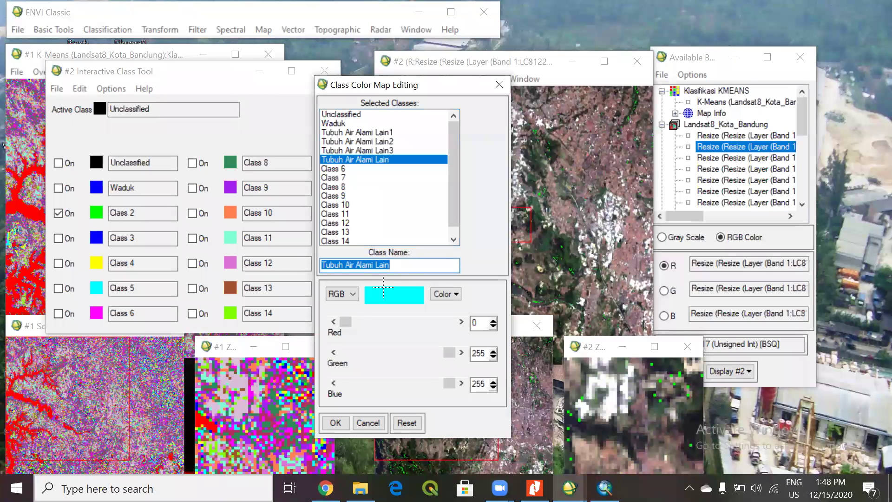
click(397, 263)
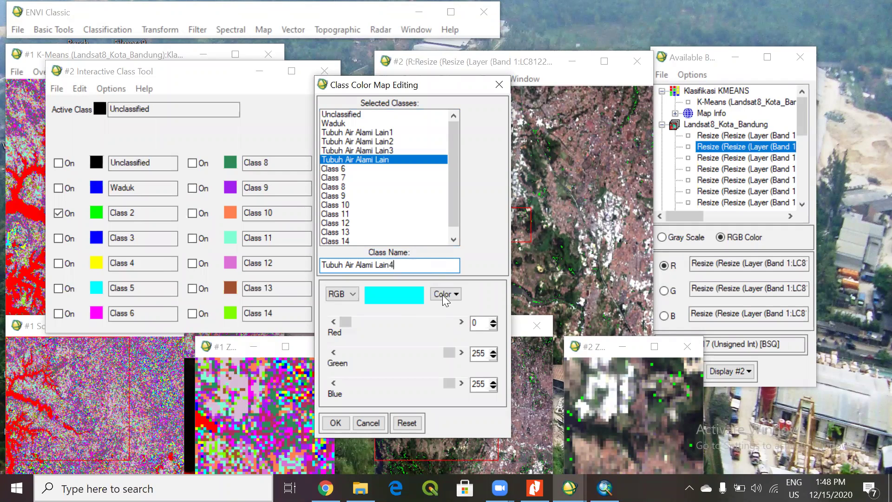
- Rename Class 6 as Tubuh Air Alami Lain5 and change its colour to Cyan
click(351, 170)
text(Tubuh Air Alami Lain)
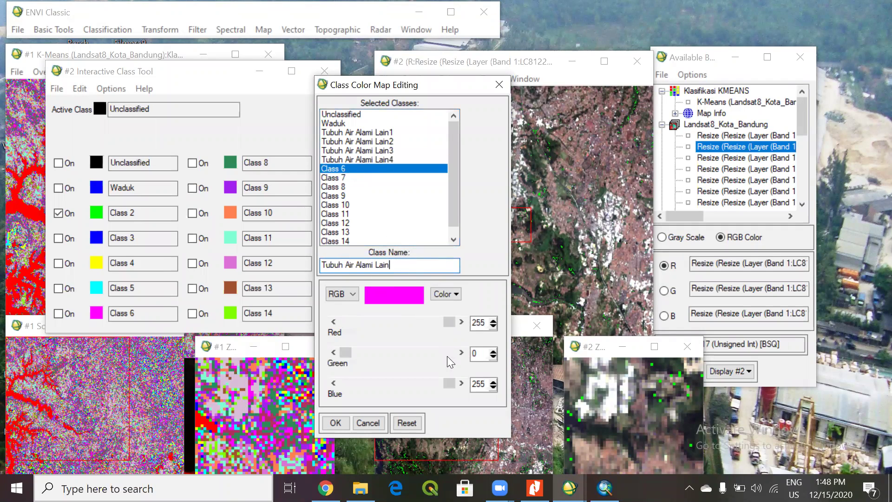
click(447, 299)
mouse_move(477, 312)
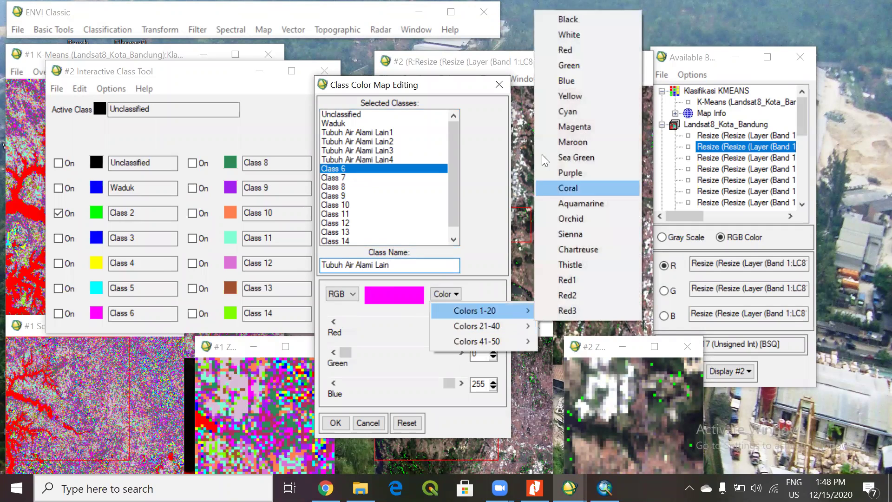
click(562, 114)
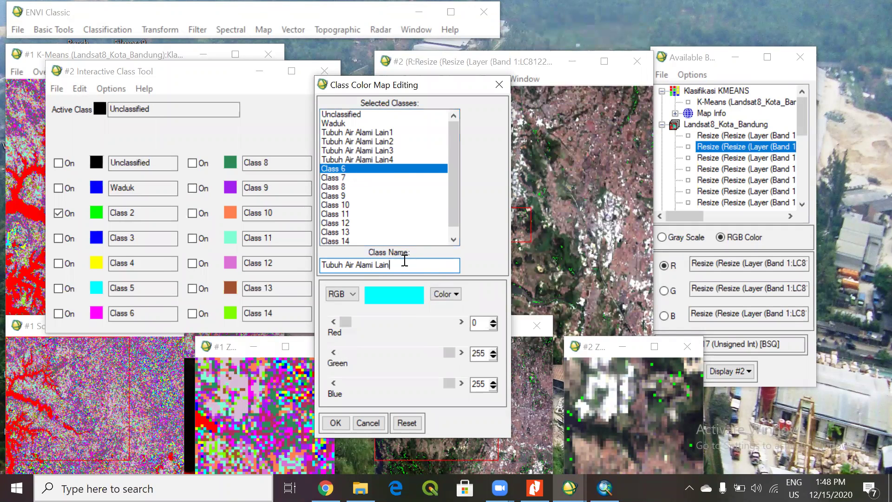
text(5)
- Rename Class 7 as Tubuh Air Alami Lain6 and change its colour to Cyan
click(344, 178)
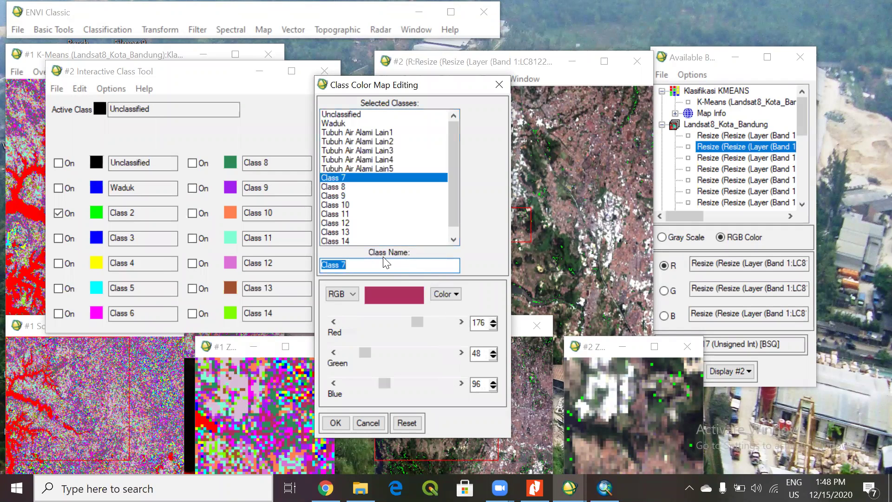
text(Tubuh Air Alami Lain)
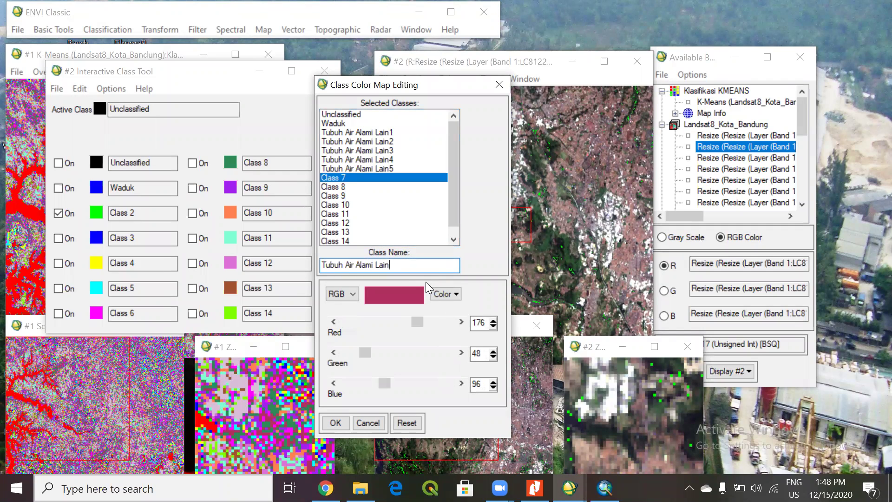
text(6)
click(441, 294)
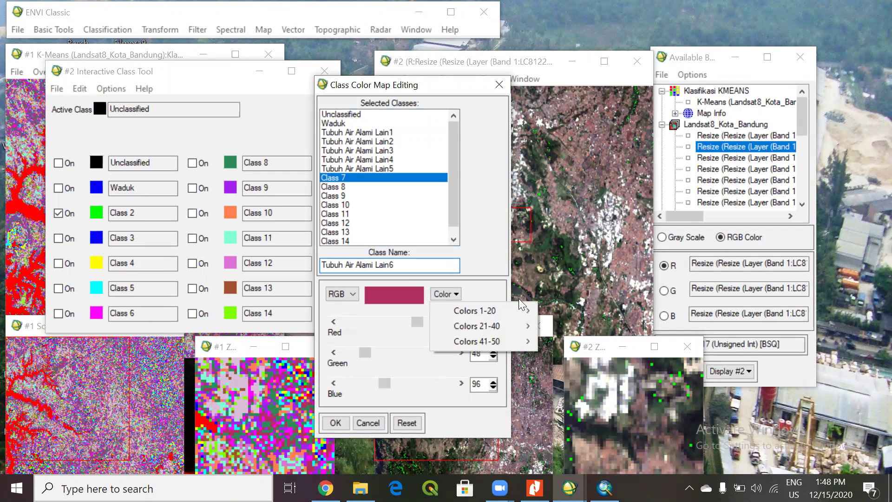
mouse_move(520, 311)
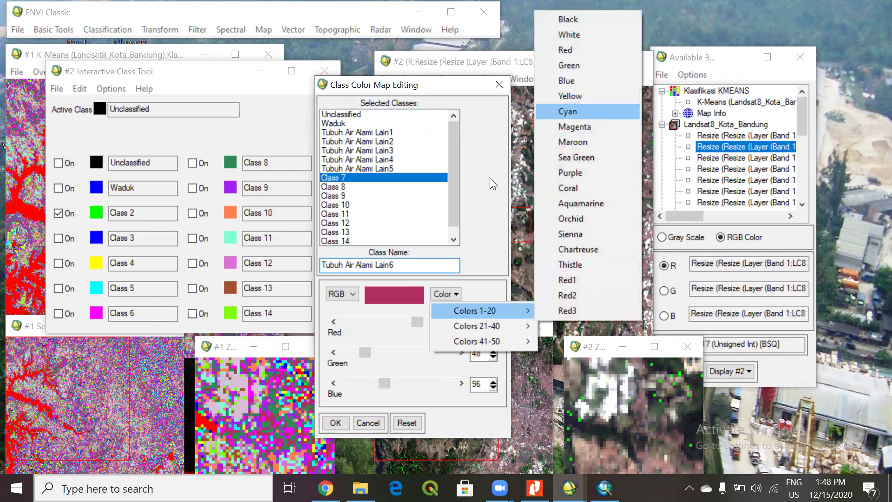
click(576, 112)
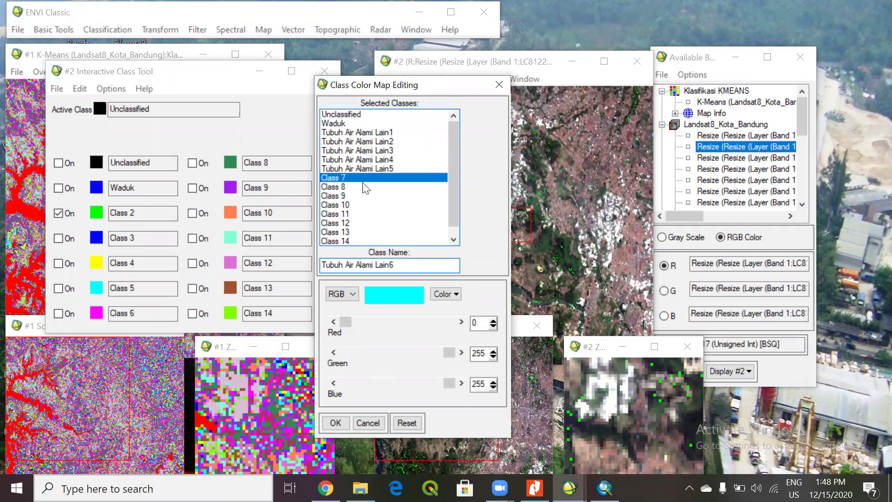
- Rename Class 8 as Tubuh Air Alami Lain7, change its colour to Cyan, and apply all the class name and colour edits
click(357, 186)
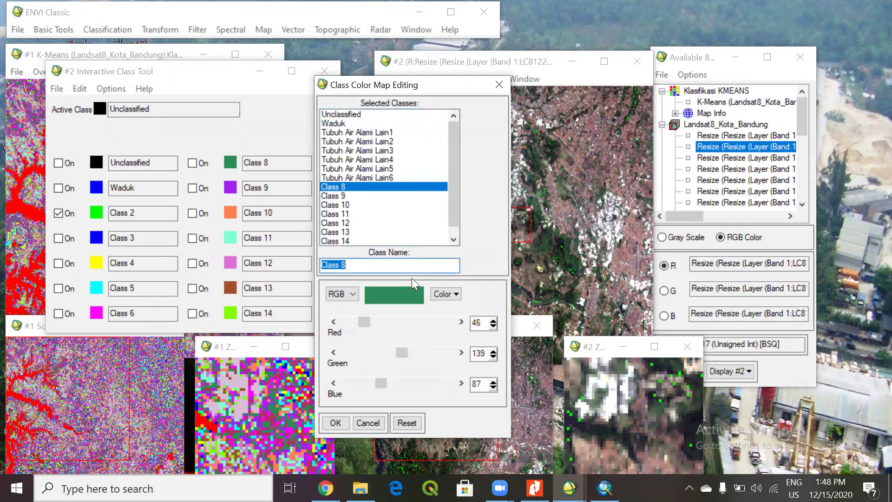
text(Tubuh Air Alami Lain)
click(447, 294)
click(413, 264)
text(7)
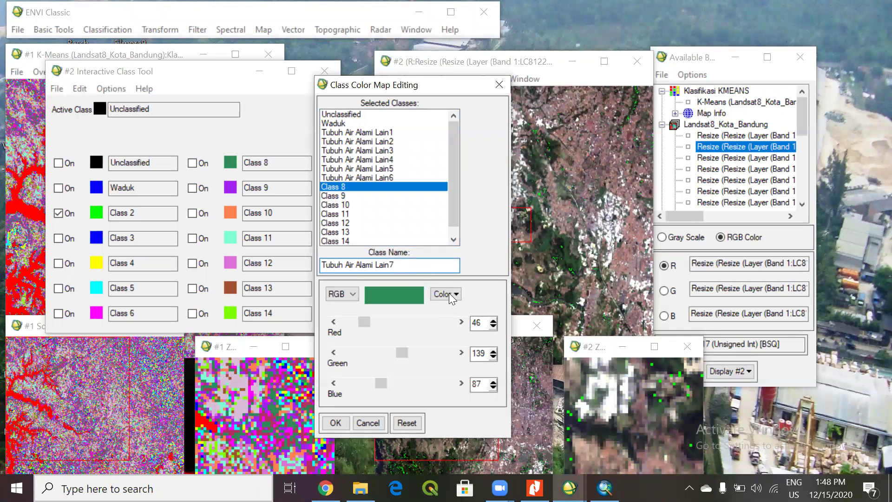
click(449, 294)
mouse_move(480, 311)
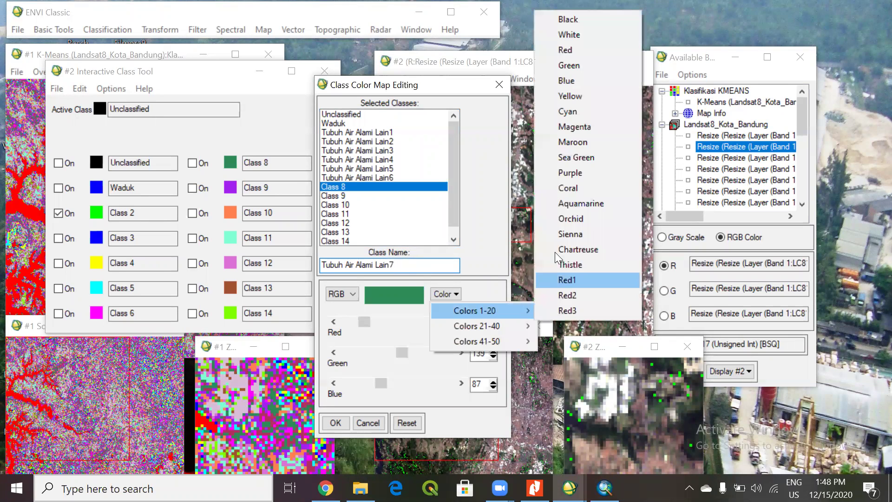
click(571, 112)
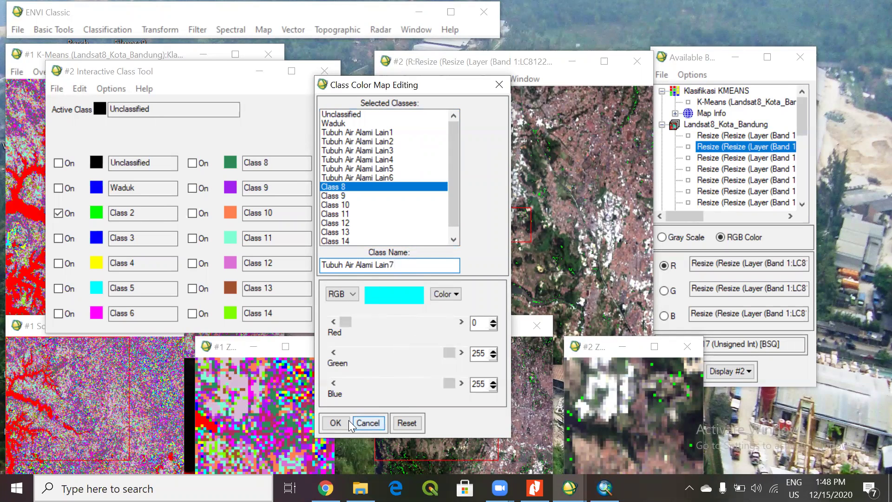
click(376, 196)
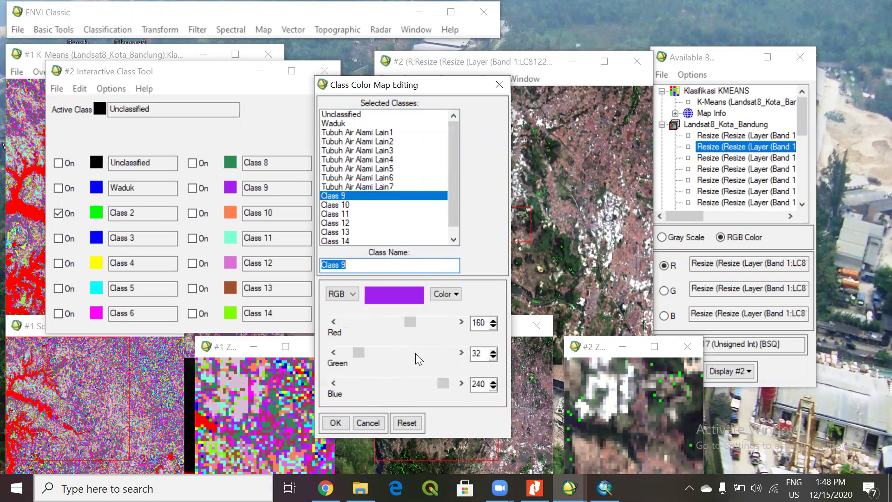
click(335, 423)
- Hide the Tubuh Air Alami Lain1 overlay and show only Class 9 on the Display #2 image
click(192, 188)
click(192, 188)
click(192, 188)
click(192, 189)
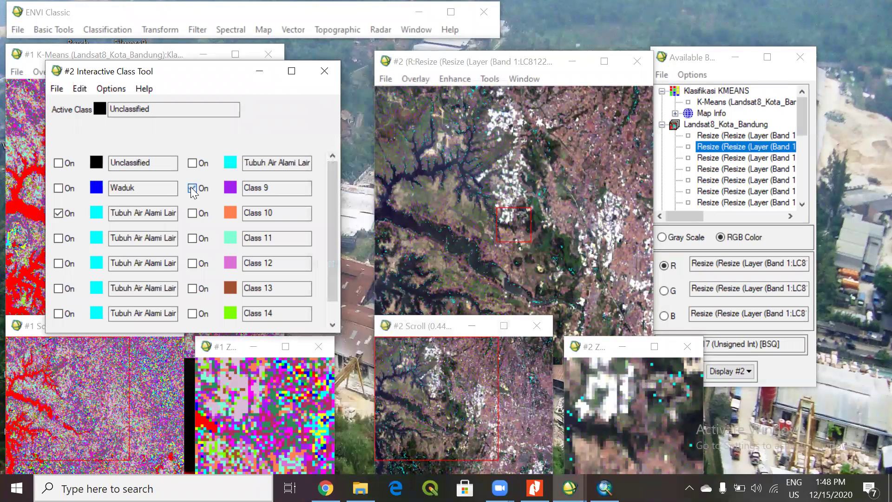
click(58, 213)
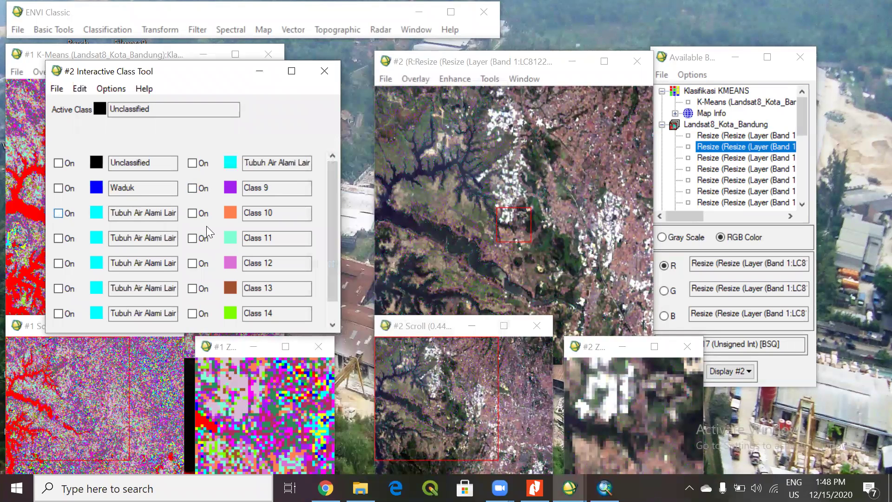
click(189, 192)
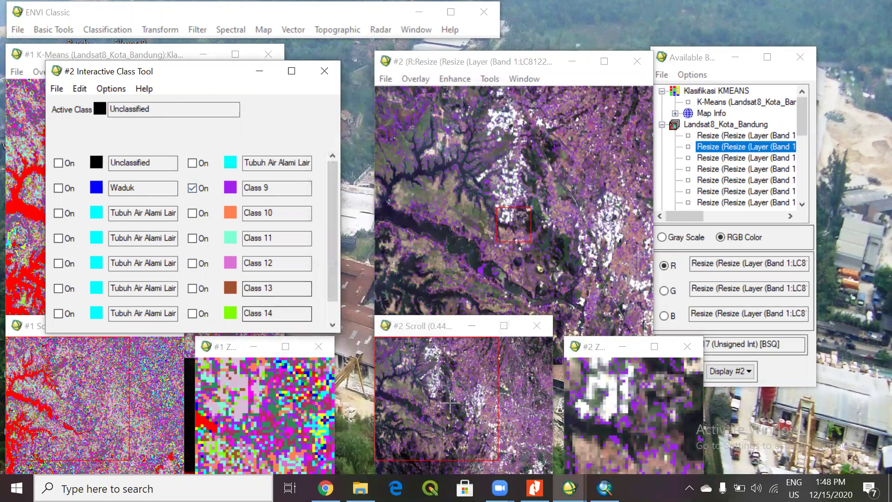
- Examine the Class 9 pixels across other parts of the Display #2 image, including the dark water area and the built-up area
click(479, 407)
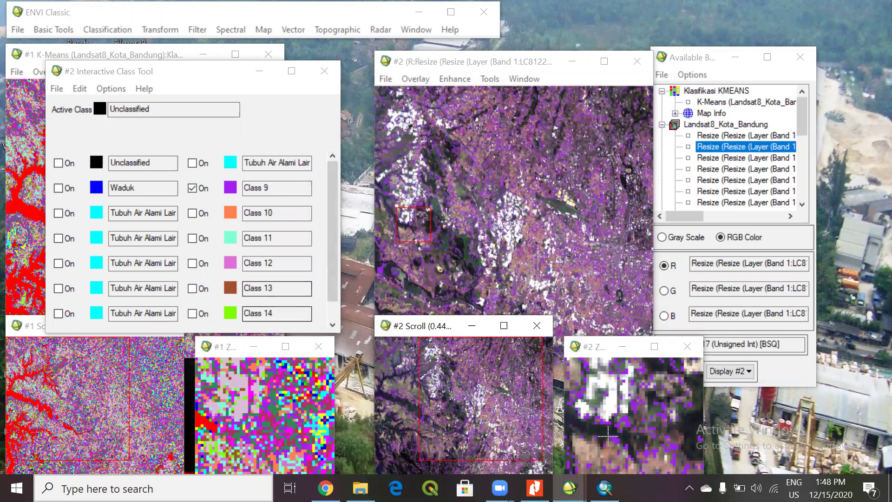
click(460, 424)
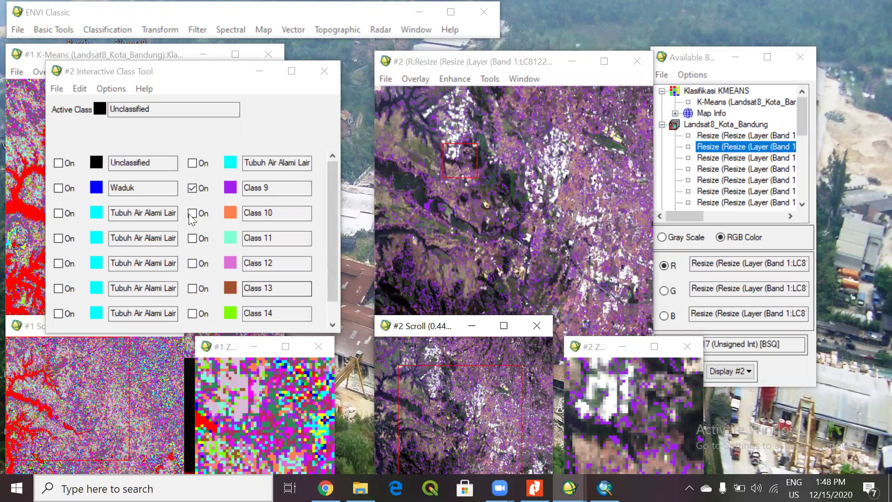
click(192, 188)
click(192, 188)
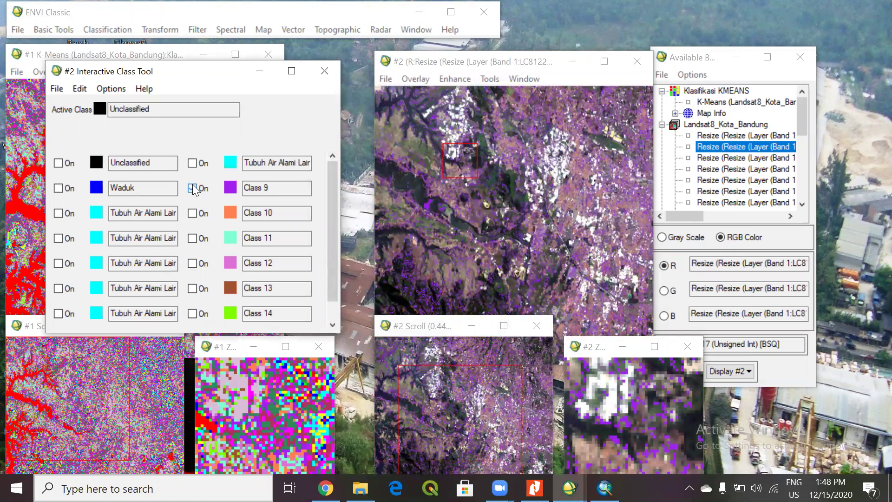
click(415, 203)
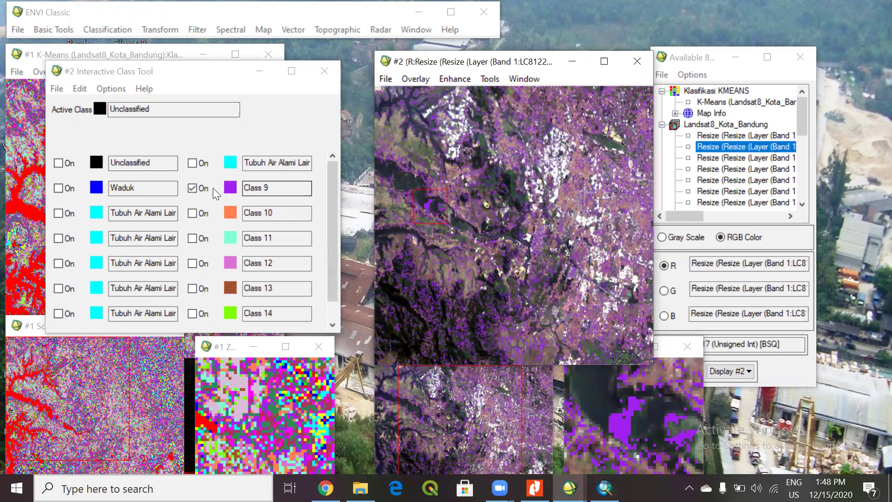
click(551, 267)
drag(552, 267, 548, 264)
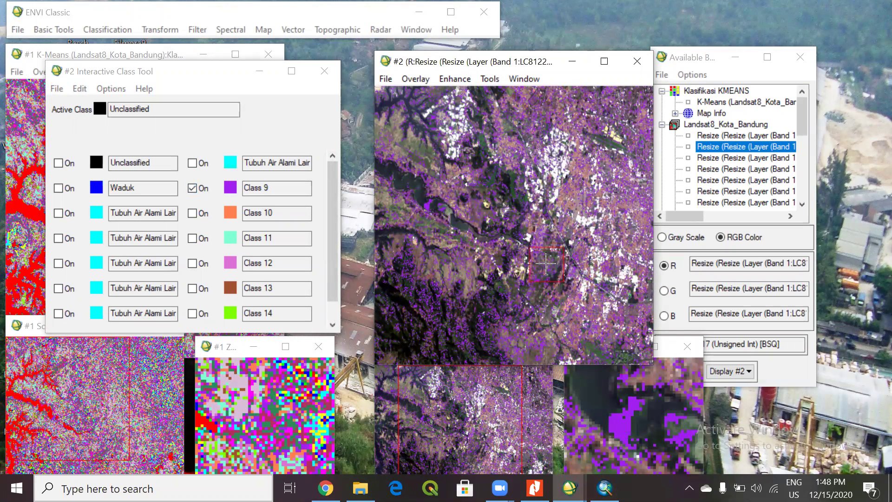
- Switch the Class 9 overlay on and off repeatedly to compare its pixels with the underlying image, leaving it hidden
click(186, 194)
click(190, 190)
click(191, 190)
click(190, 192)
click(190, 192)
click(189, 192)
click(190, 191)
click(189, 191)
click(190, 192)
click(187, 192)
click(188, 192)
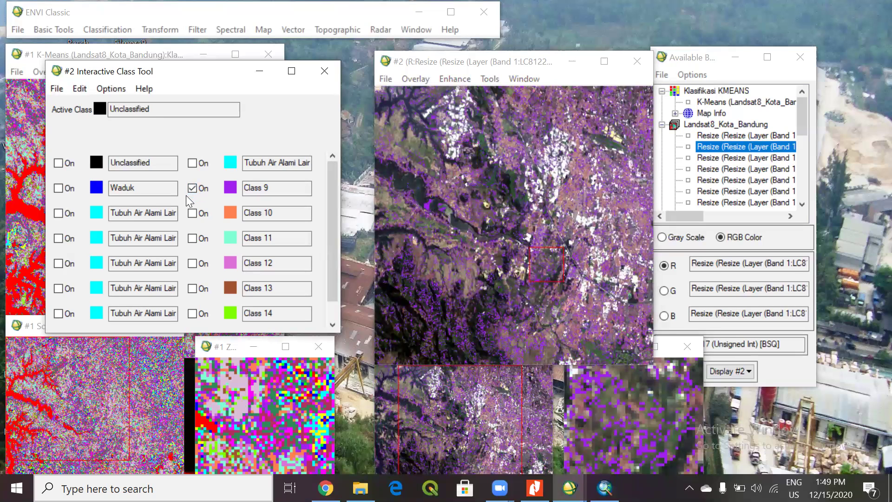
click(190, 188)
click(190, 188)
click(190, 188)
click(190, 190)
click(190, 189)
click(191, 189)
click(191, 189)
click(193, 189)
click(192, 189)
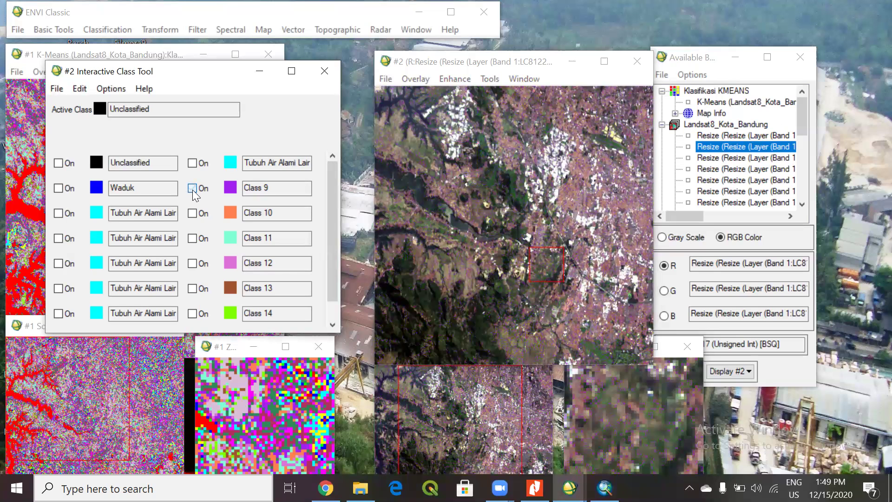
- Switch to the SNI 7645-1:2014 PDF in Nitro Pro and read Table C.1 from the water body classes through the building and forest classes
click(535, 488)
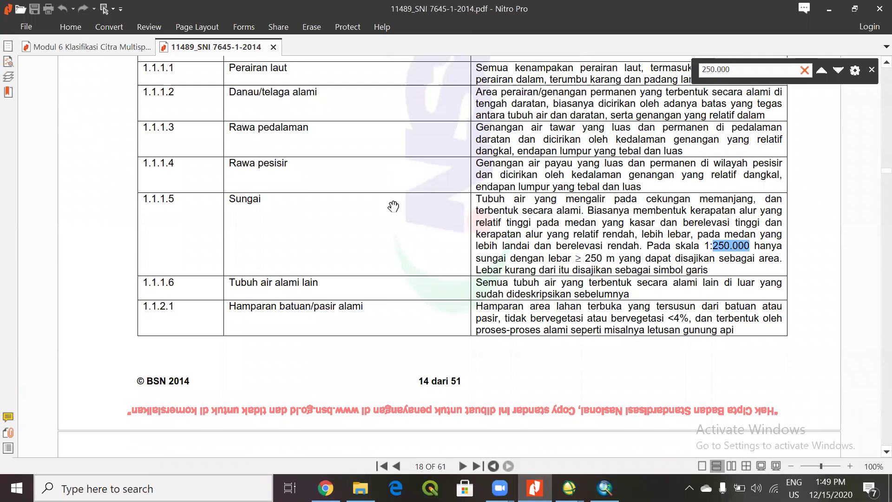
scroll(402, 201, down, 3)
scroll(403, 197, down, 12)
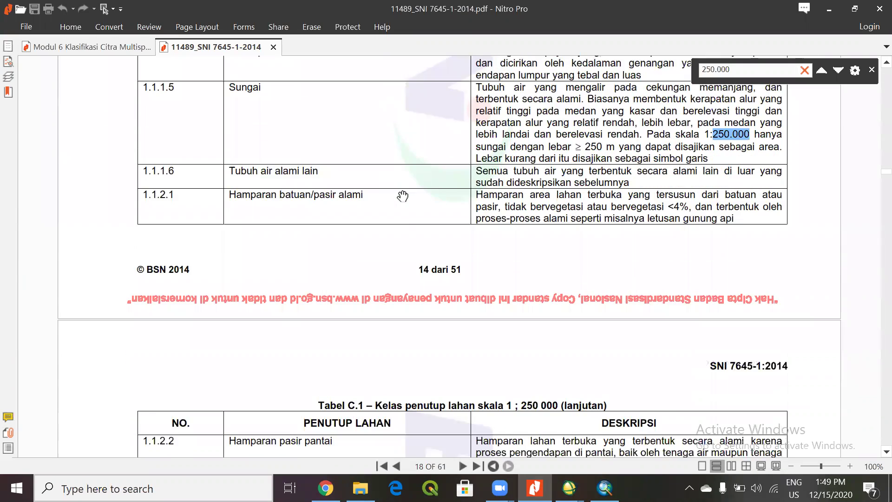
scroll(404, 197, down, 4)
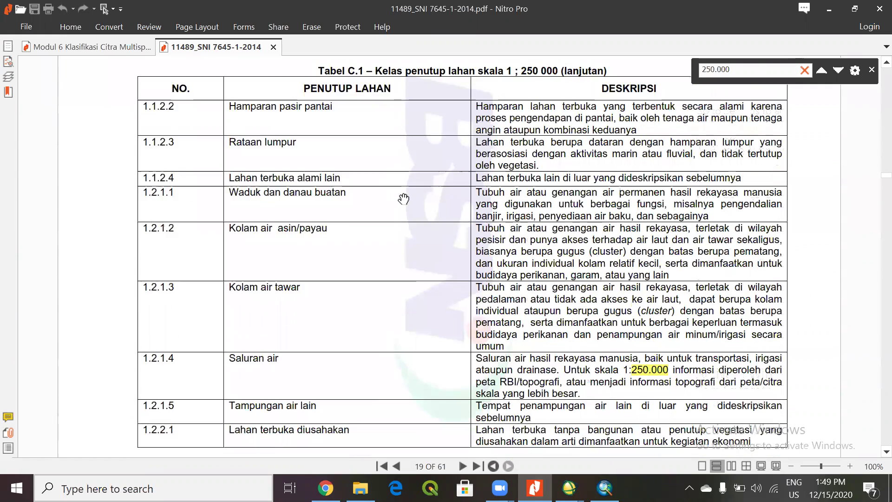
scroll(404, 199, down, 15)
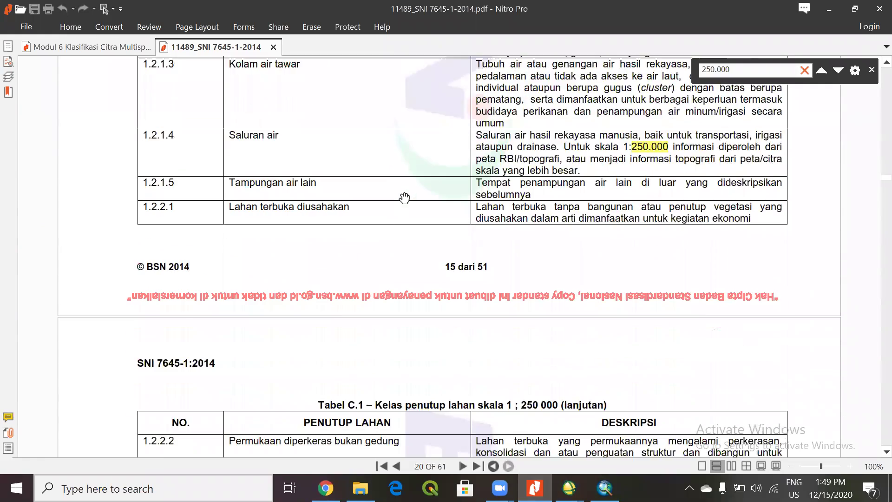
scroll(404, 198, down, 2)
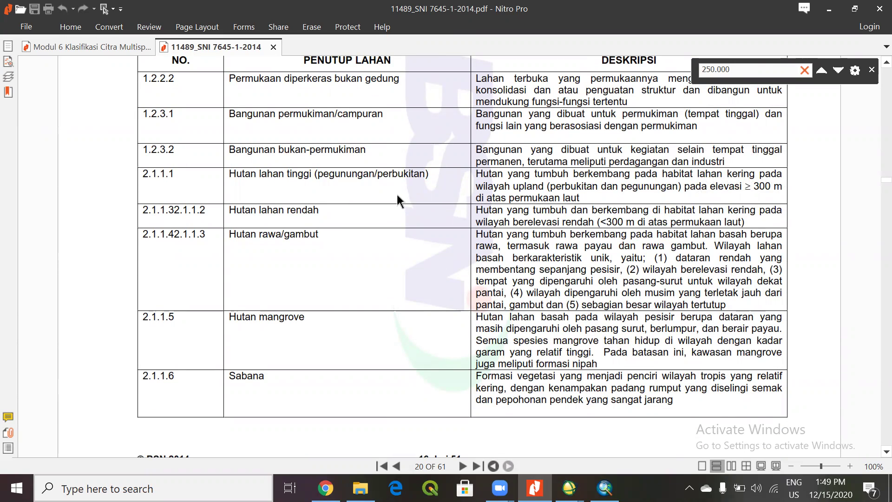
scroll(398, 196, down, 1)
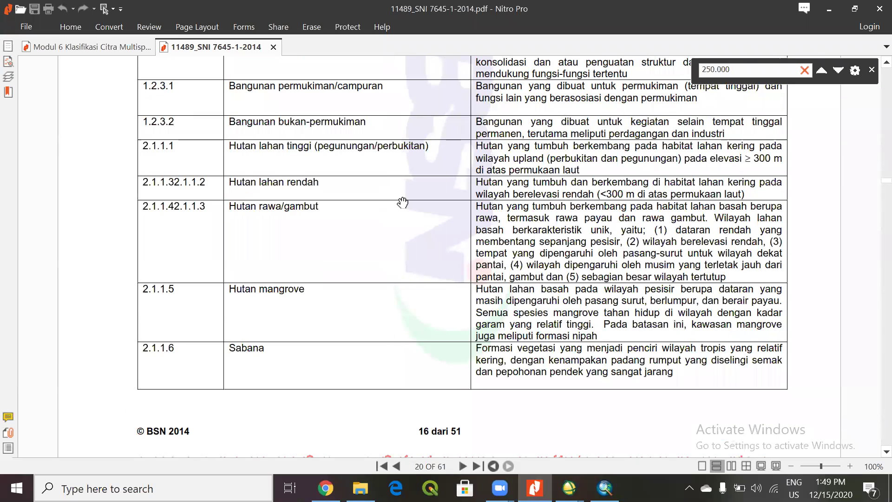
scroll(403, 204, up, 7)
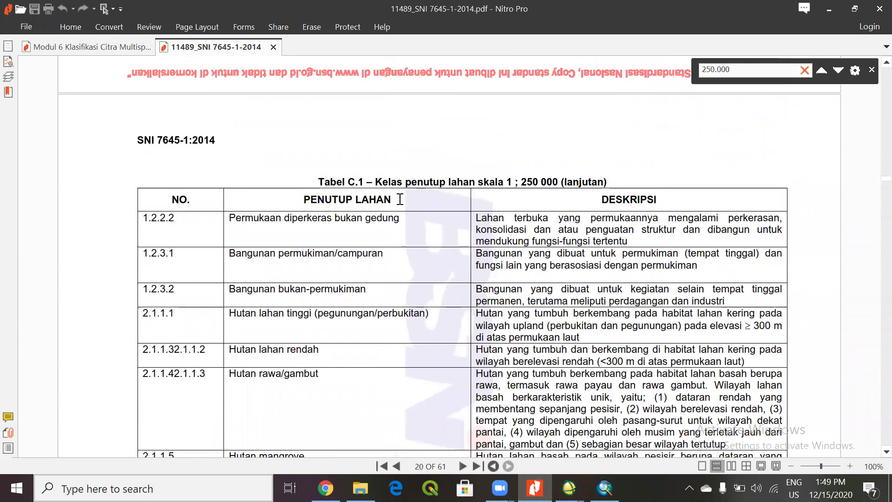
scroll(405, 203, up, 12)
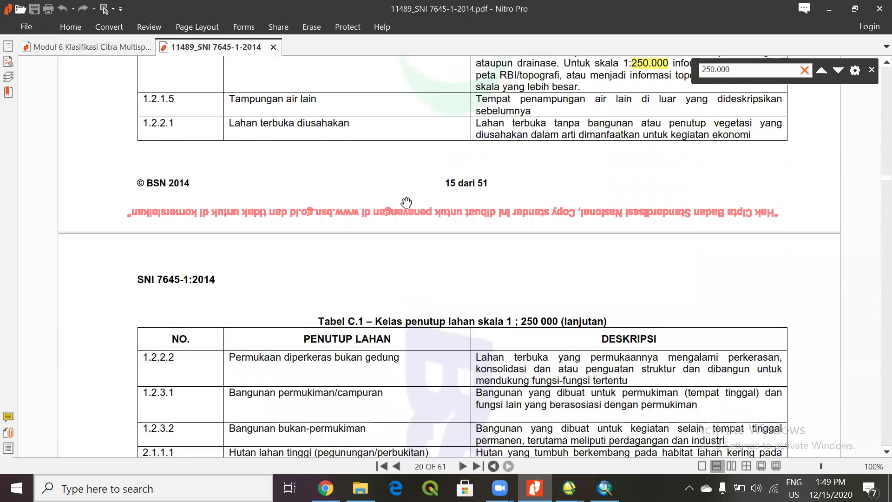
scroll(409, 203, up, 1)
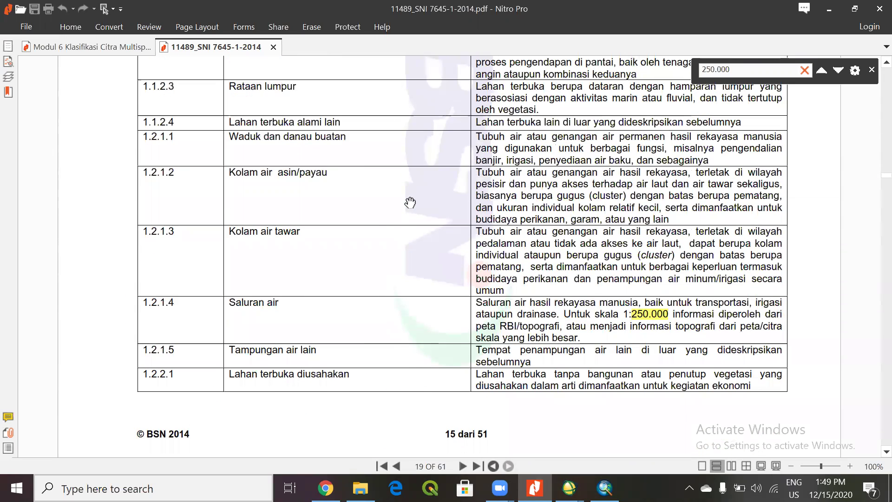
- Read the vegetation class descriptions in Table C.1, from the forest types to Liputan vegetasi alami/semi-alami lain and Hutan tanaman
scroll(409, 203, down, 4)
scroll(414, 205, down, 14)
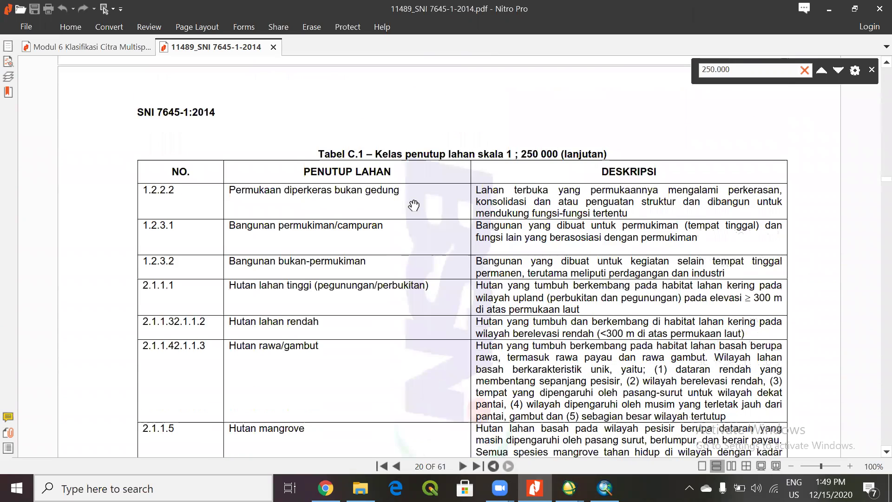
scroll(413, 207, down, 11)
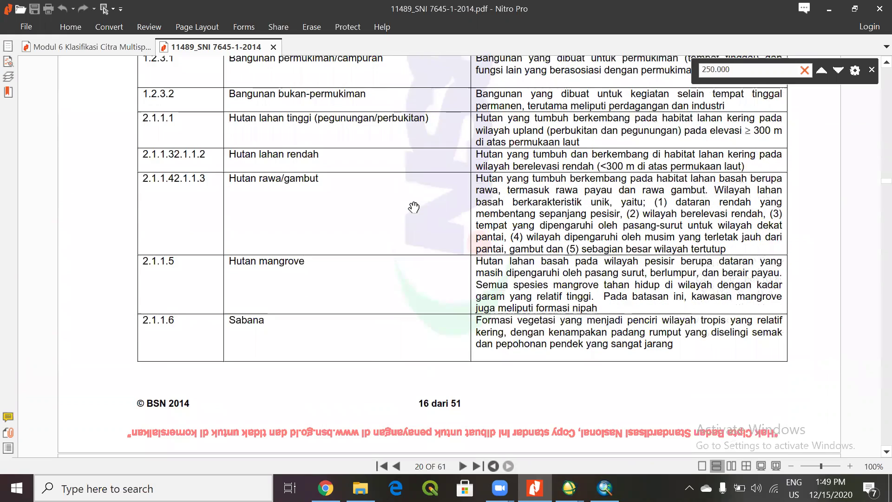
scroll(414, 207, down, 7)
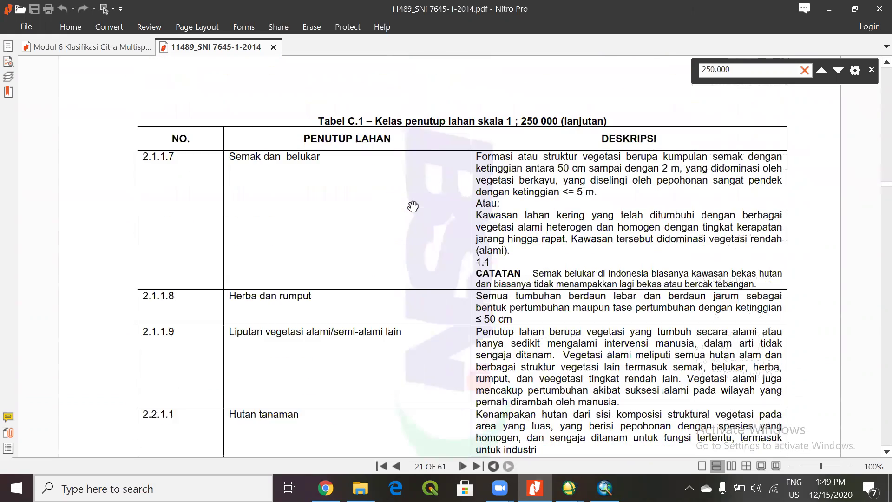
scroll(413, 206, down, 1)
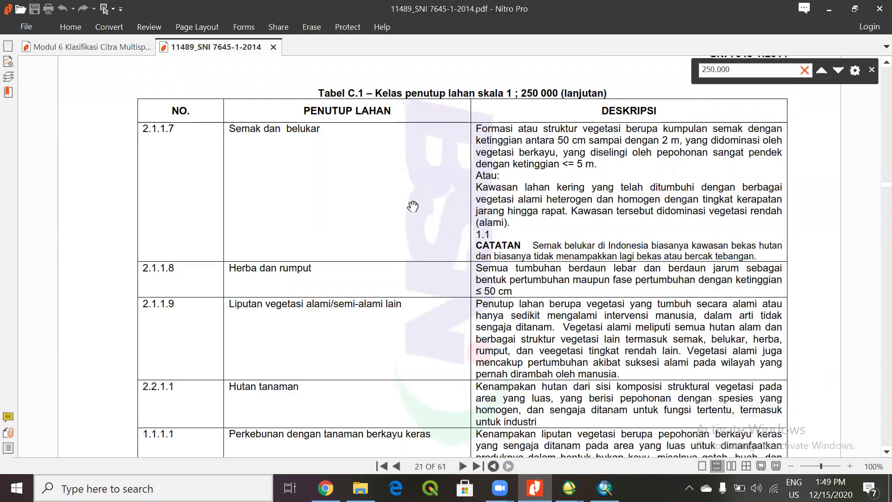
scroll(374, 253, down, 1)
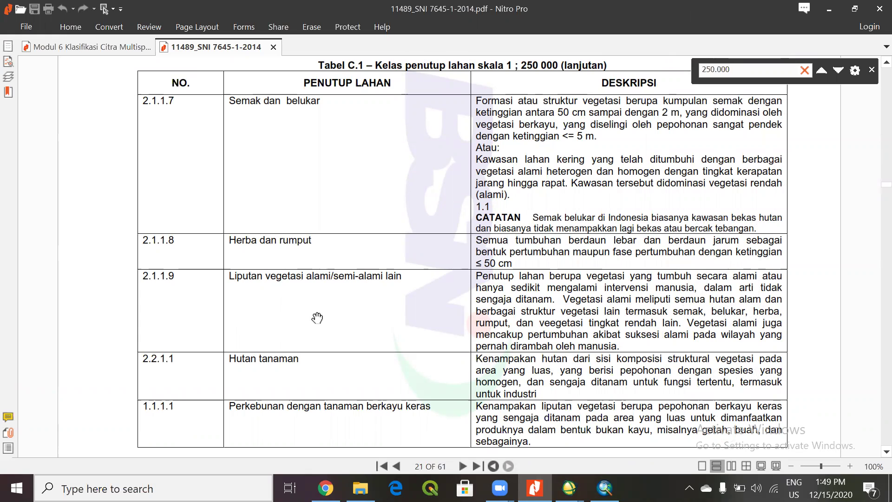
- Switch back to ENVI Classic and compare the Class 9 and Class 10 overlays on the Display #2 image, leaving only Class 9 shown
click(534, 488)
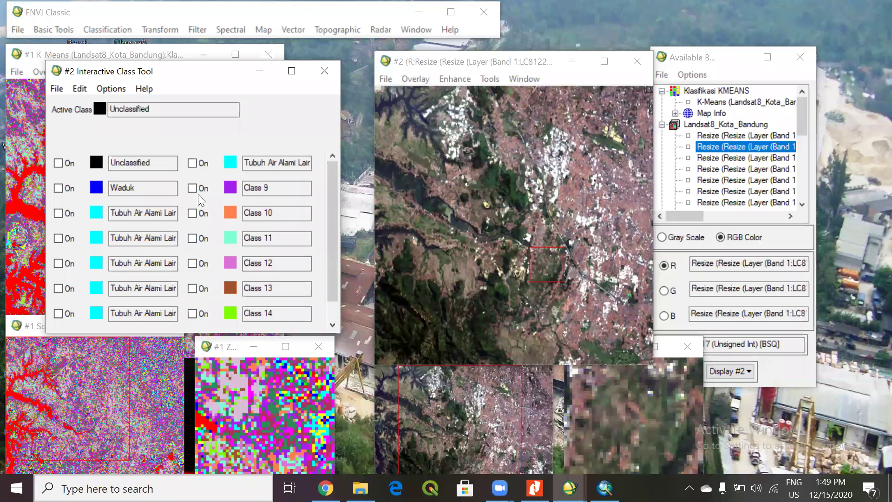
click(193, 188)
click(192, 188)
click(192, 213)
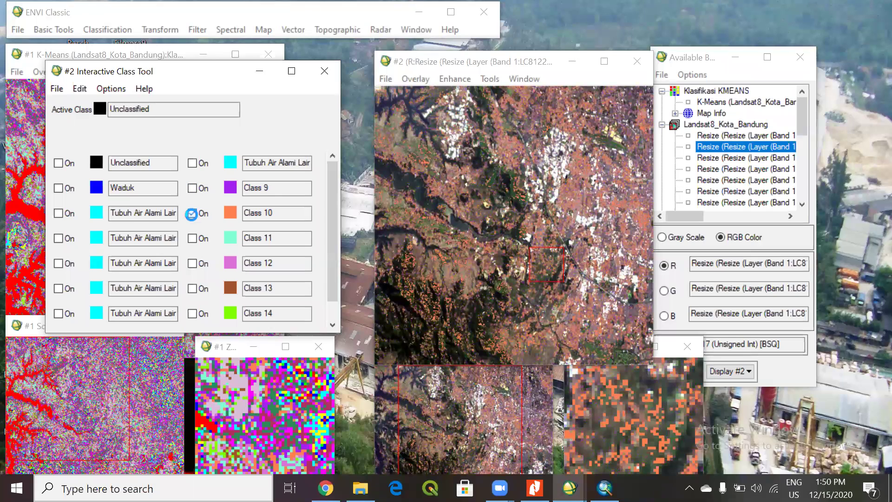
click(191, 214)
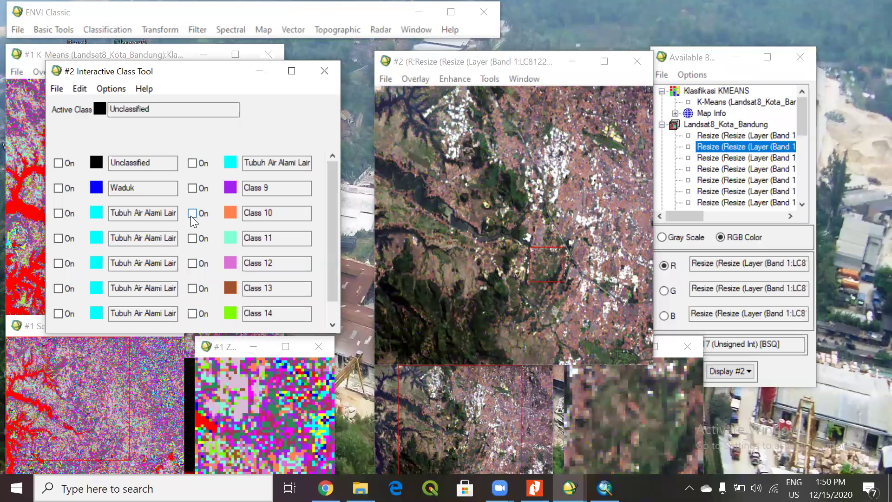
click(191, 190)
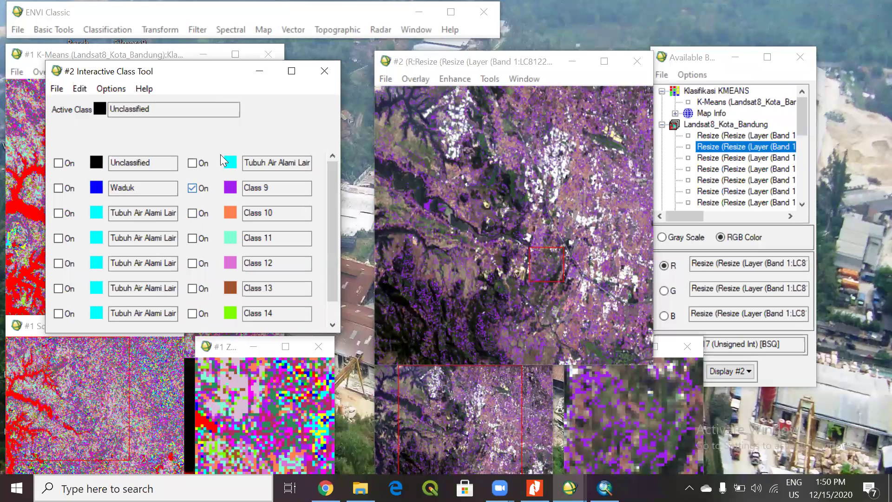
- Rename Class 9 as Liputan Vegetasi Alami in the class colour and name editor and apply the edit
drag(197, 71, 224, 67)
click(137, 86)
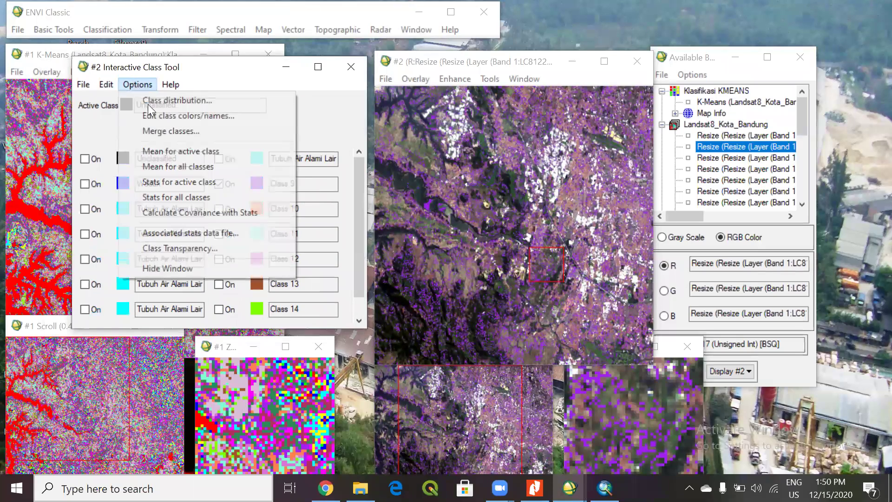
click(155, 113)
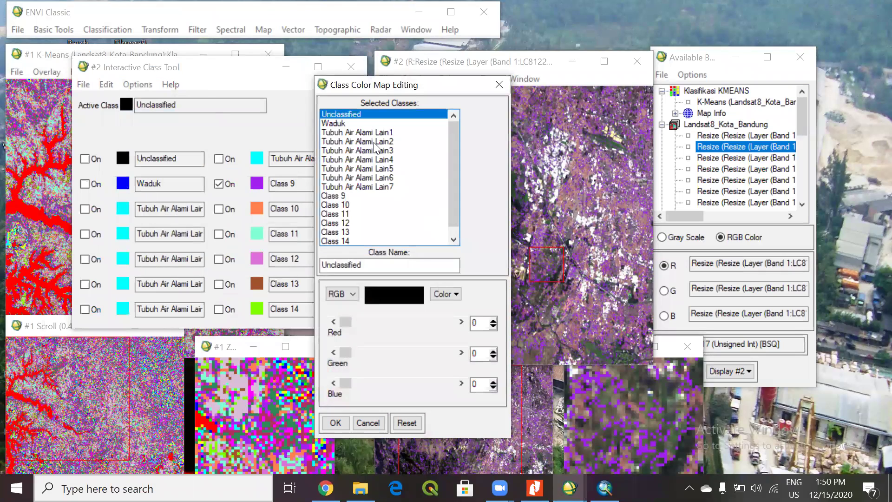
click(356, 196)
text(Liputan Vegetasi Alami)
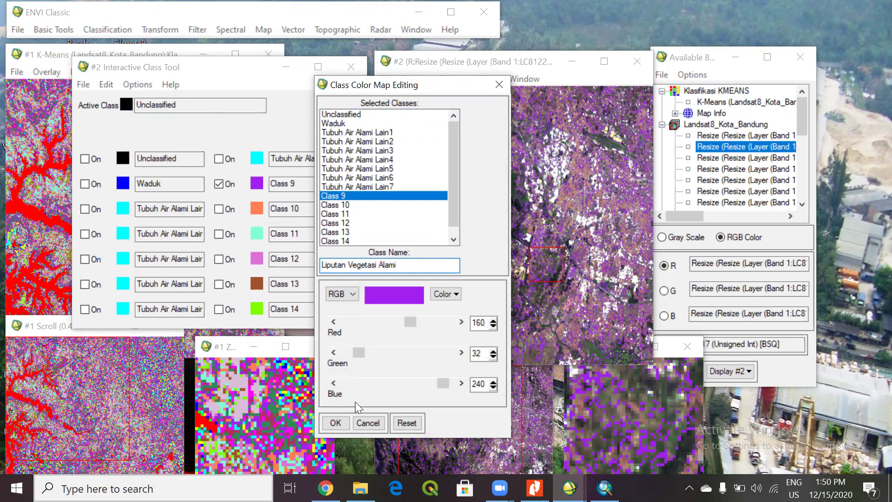
click(334, 423)
- Show only Class 10 on the Display #2 image, compare its pixels with the built-up area further east, and hide it
click(219, 209)
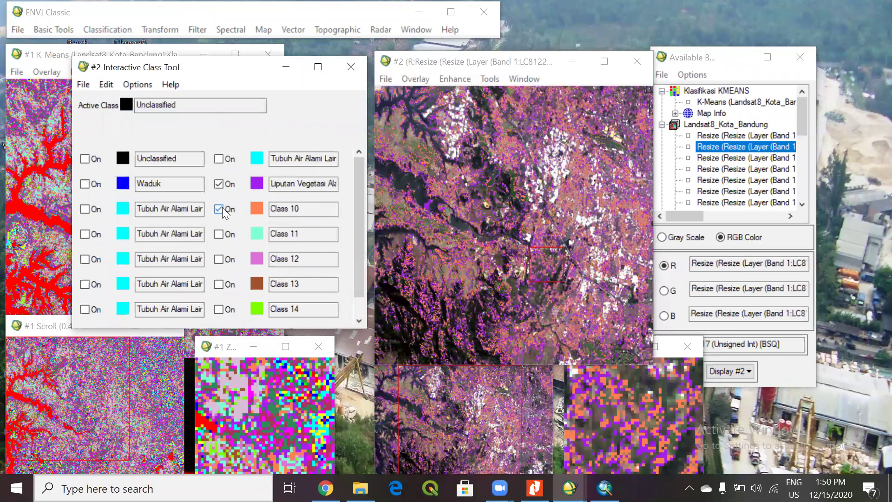
click(219, 184)
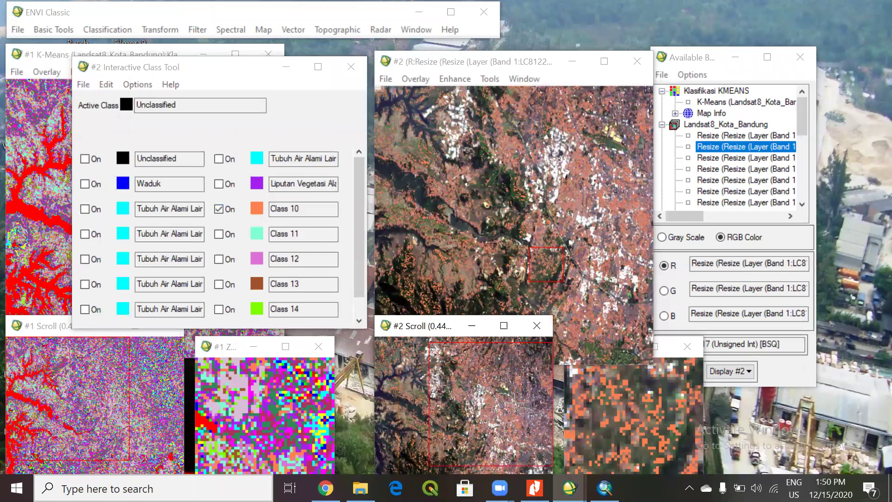
click(218, 209)
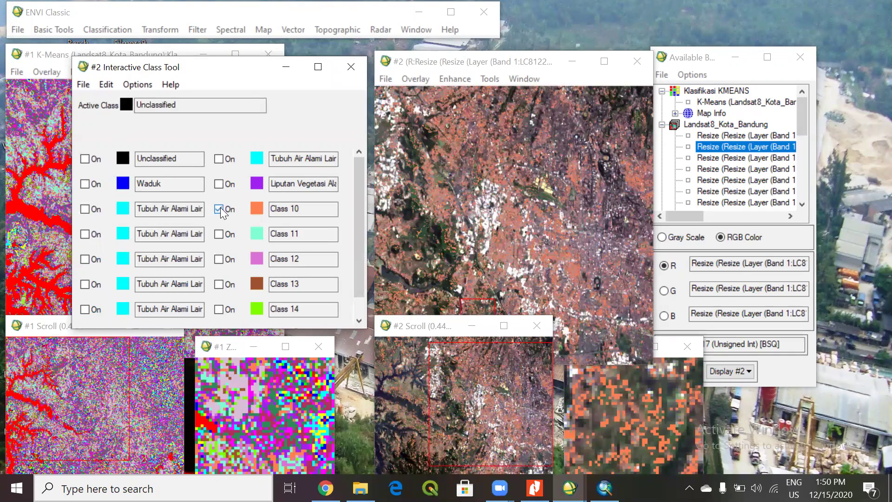
click(218, 210)
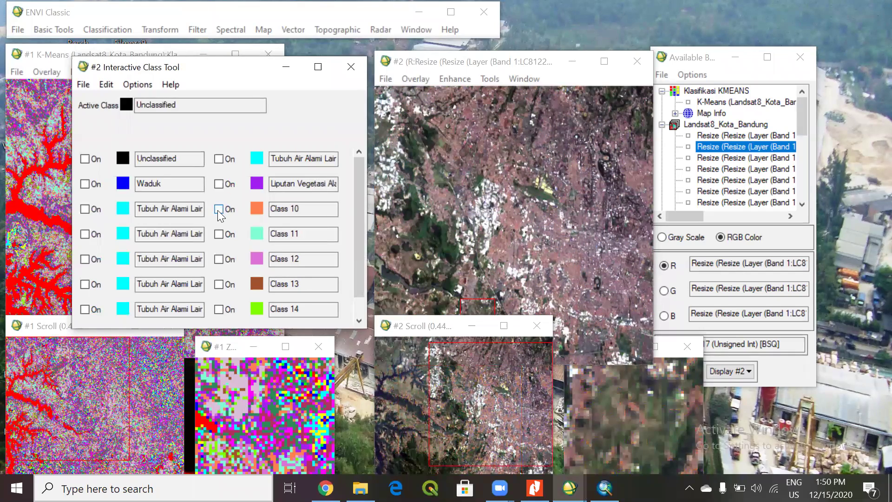
- Switch to the SNI PDF and look up the building class descriptions in Table C.1
key(alt+Tab)
scroll(366, 294, down, 5)
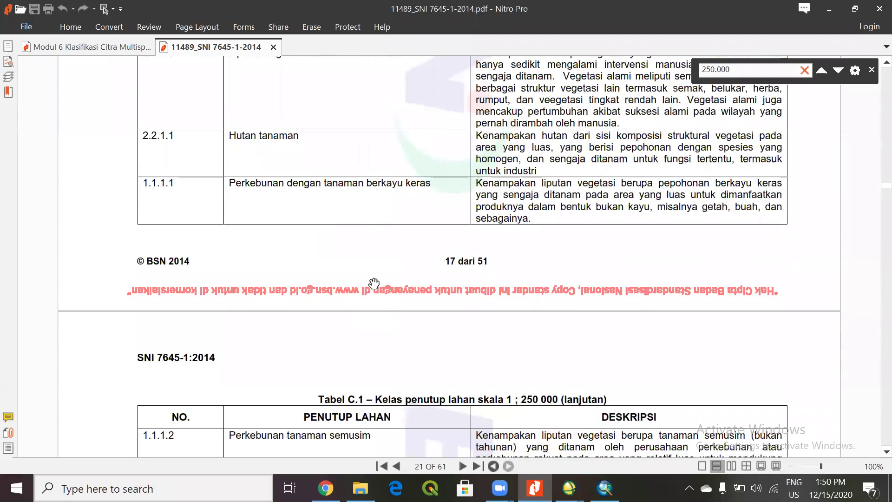
scroll(374, 282, up, 10)
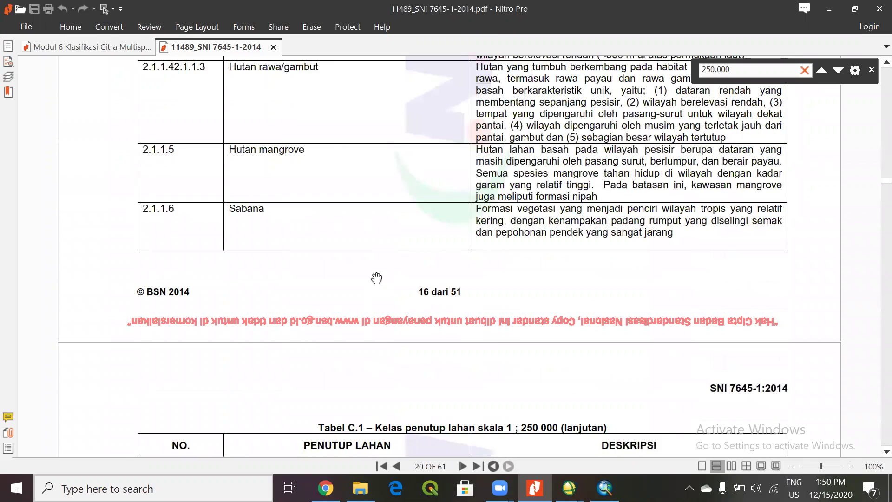
scroll(376, 278, up, 4)
scroll(376, 276, up, 2)
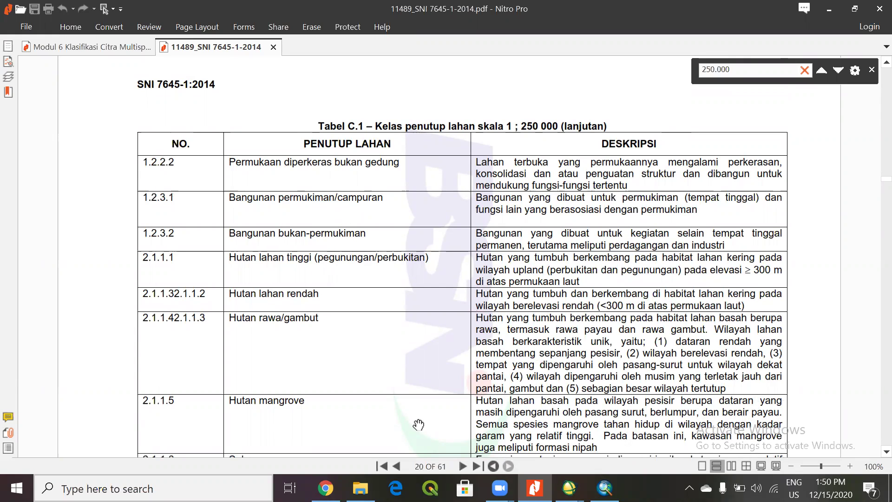
- Return to ENVI Classic, rename Class 10 as Bangunan Permukiman, and apply the edit
click(569, 488)
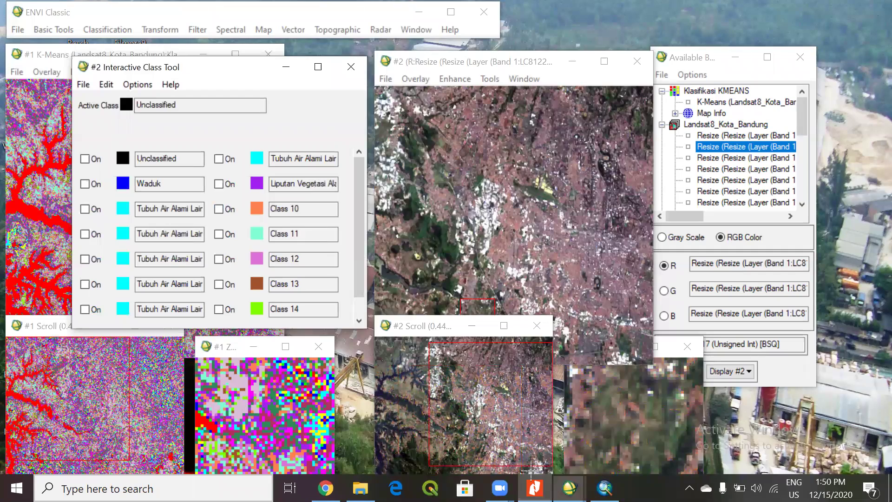
click(138, 84)
click(156, 115)
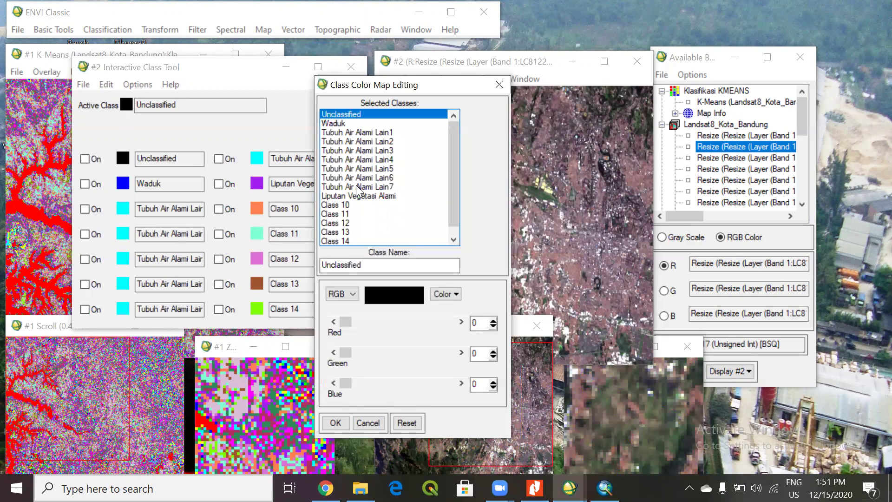
click(336, 205)
text(bangun)
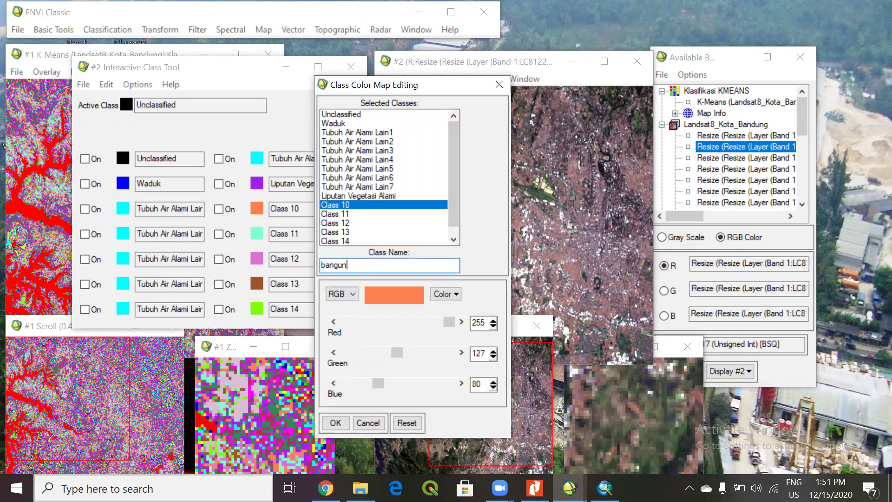
text(Banu)
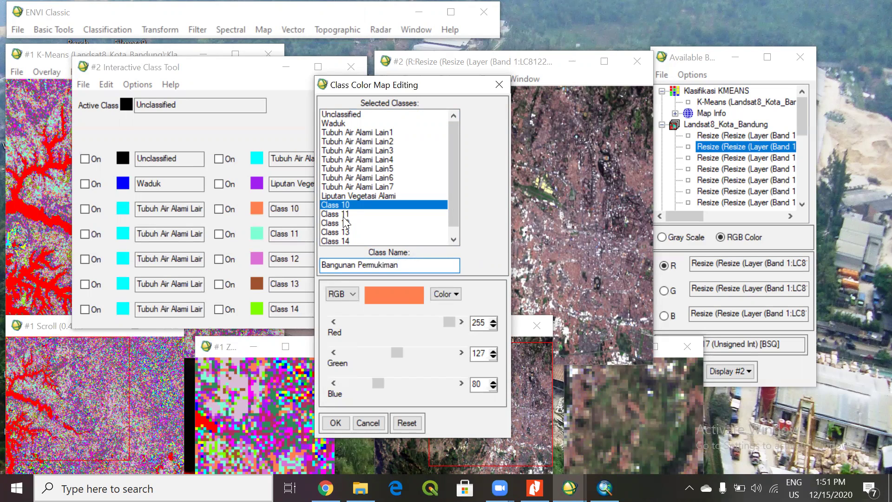
click(336, 428)
- Set the colour of the Liputan Vegetasi Alami class to Green and apply the edit
click(294, 188)
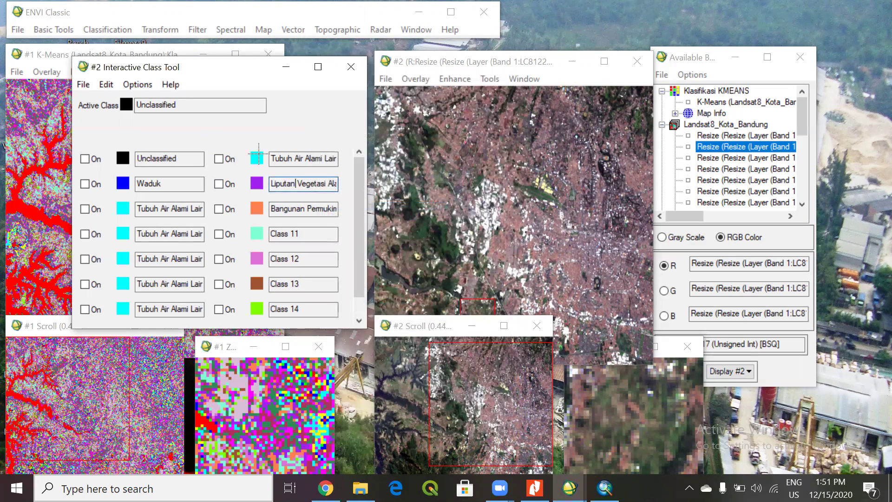
click(139, 85)
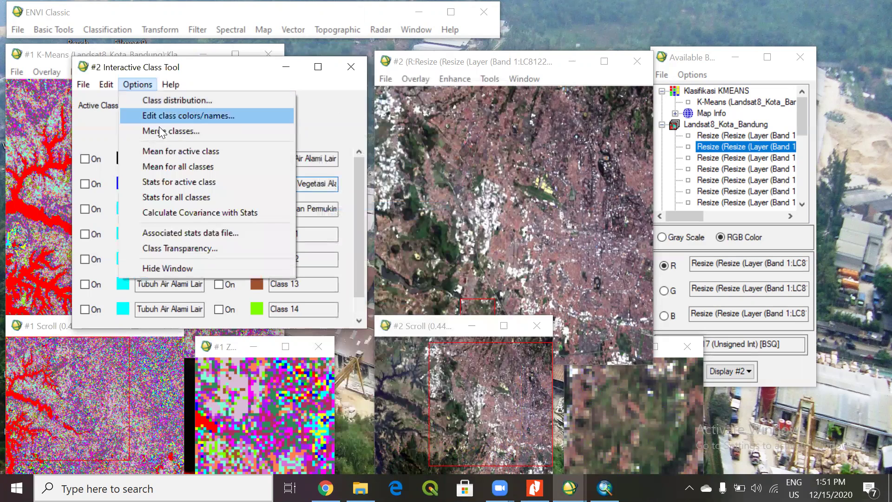
click(154, 116)
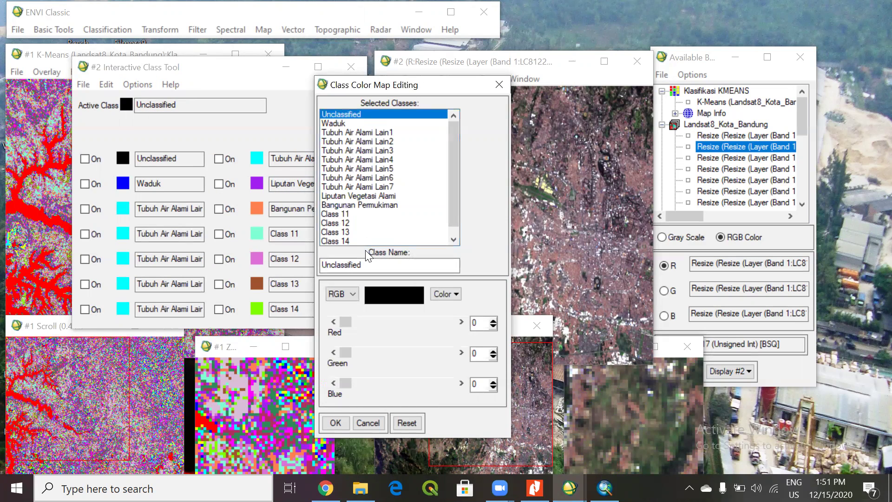
click(354, 197)
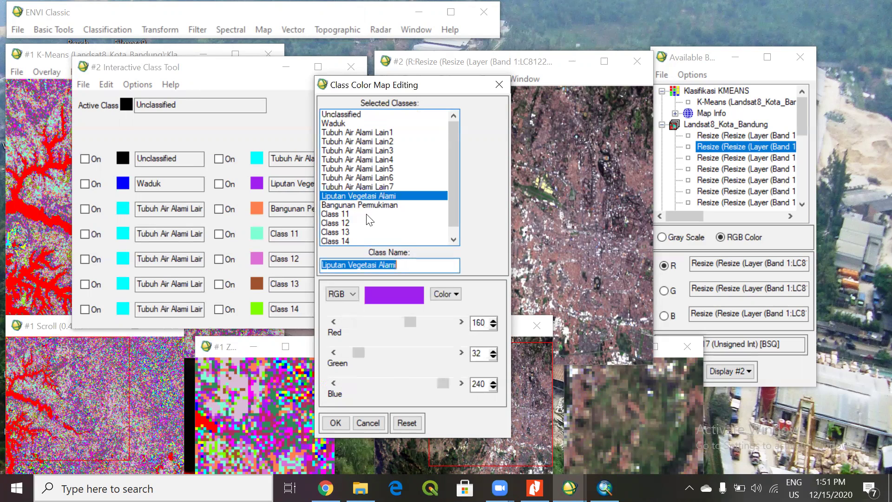
click(457, 294)
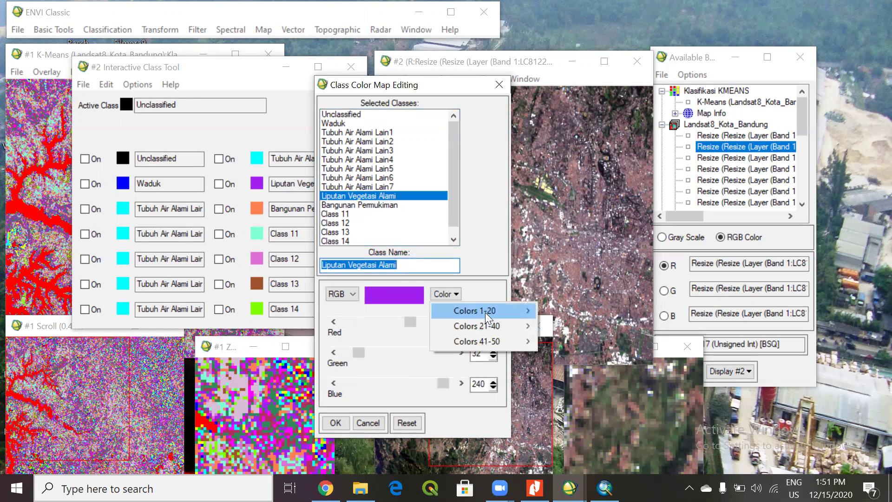
mouse_move(485, 312)
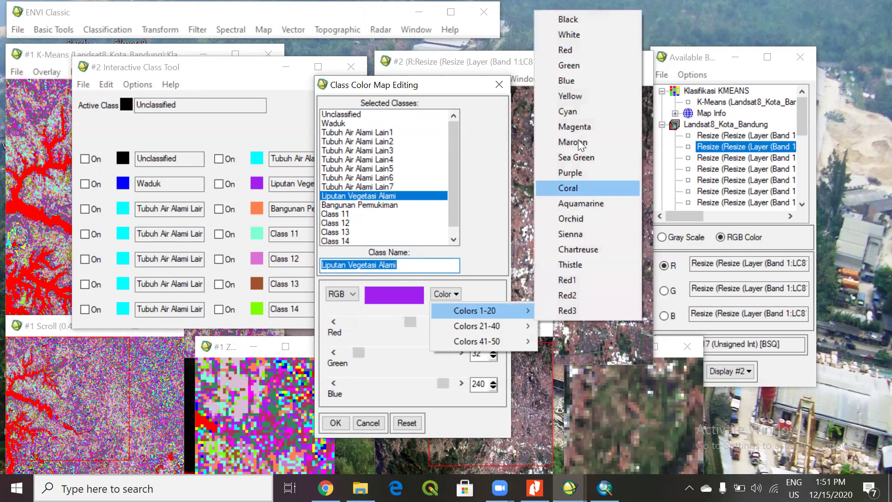
click(569, 65)
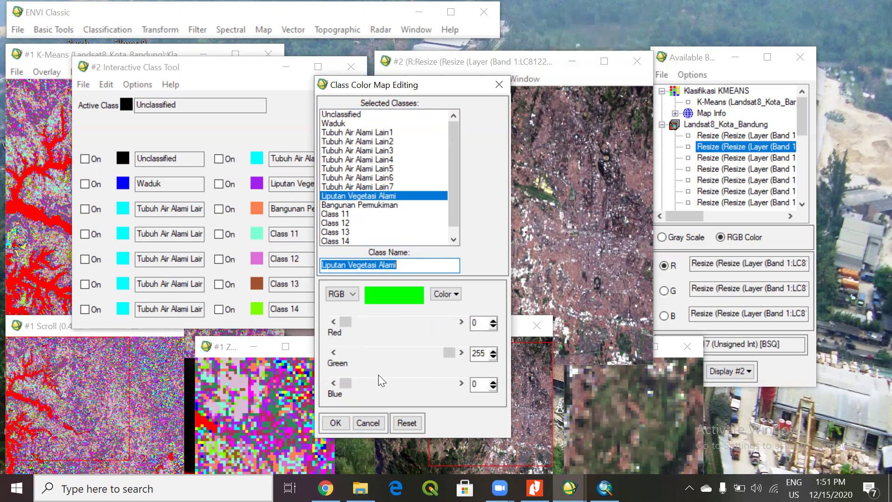
click(332, 426)
- Toggle the Class 11 overlay on and off to compare its pixels with the Display #2 image, leaving it hidden
click(219, 234)
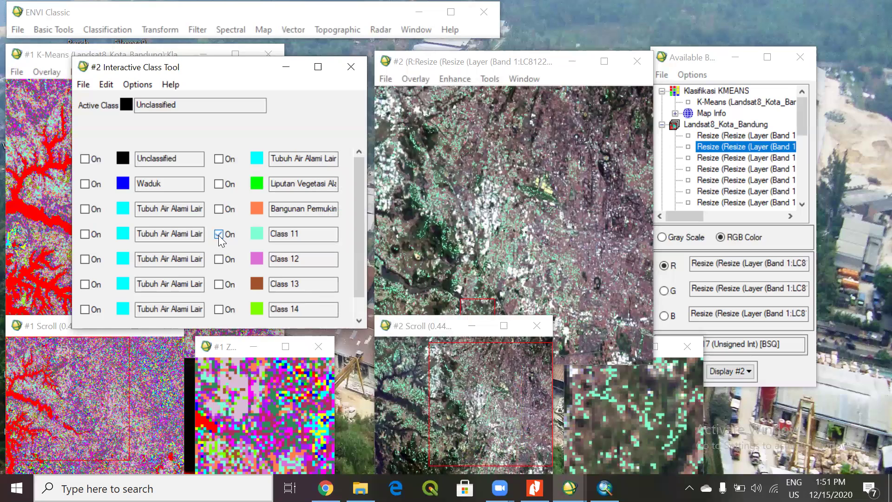
click(219, 235)
click(218, 234)
click(218, 234)
click(218, 235)
click(219, 234)
click(218, 234)
click(219, 234)
click(218, 234)
click(219, 234)
- Toggle the Class 12 overlay against the Display #2 image, recheck Class 11, and leave both hidden
click(218, 259)
click(219, 259)
click(218, 259)
click(219, 259)
click(218, 259)
click(219, 259)
click(218, 259)
click(219, 259)
click(218, 259)
click(218, 258)
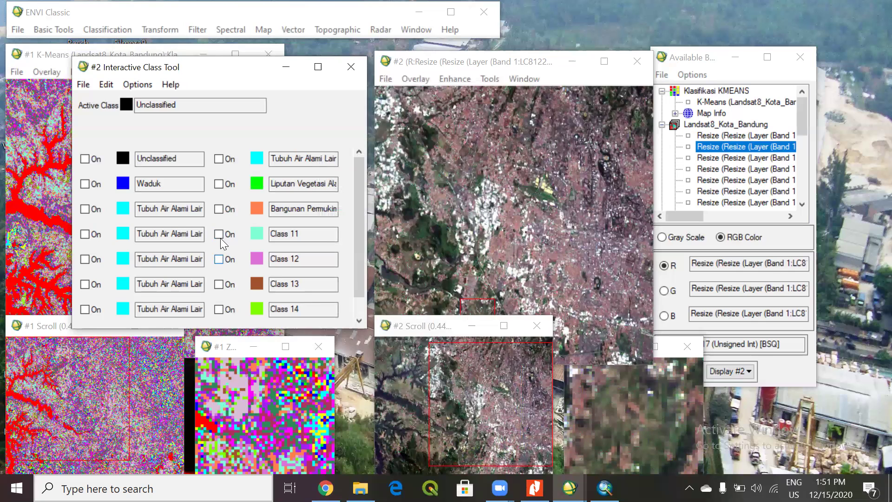
click(218, 233)
click(219, 234)
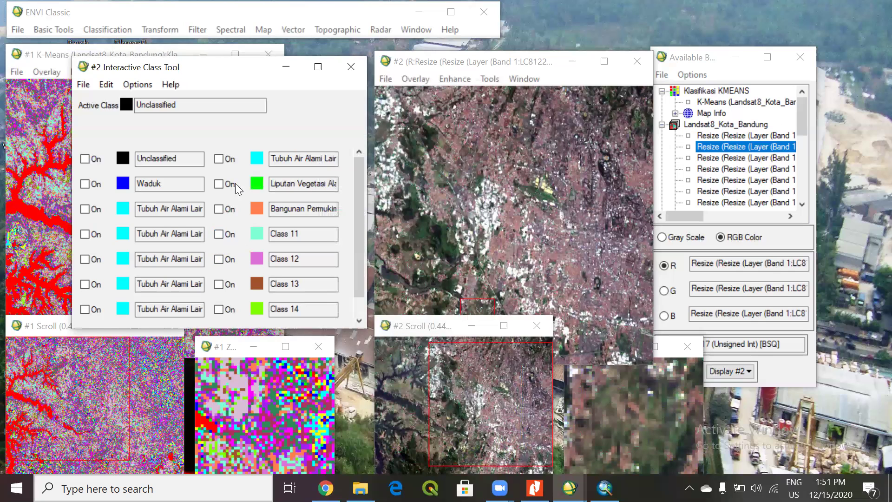
click(133, 84)
click(161, 98)
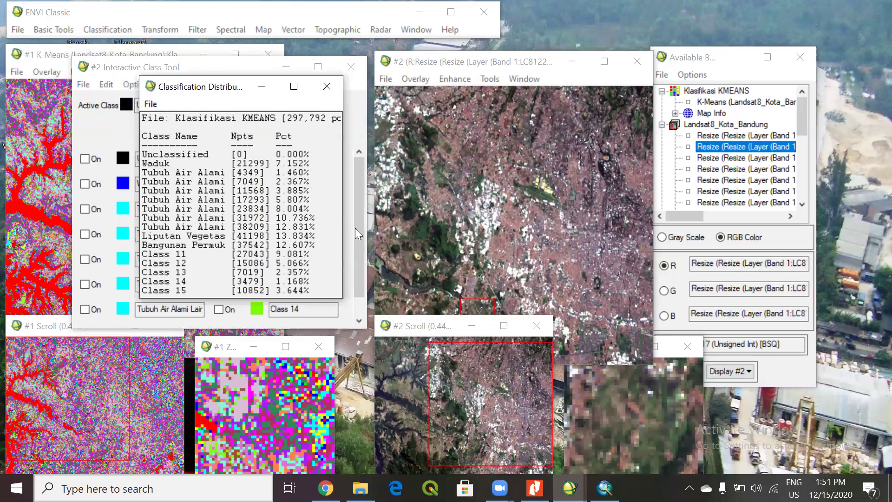
click(327, 86)
- Rename Class 11 as Bangunan Permukiman2 in the class colour and name editor
click(138, 84)
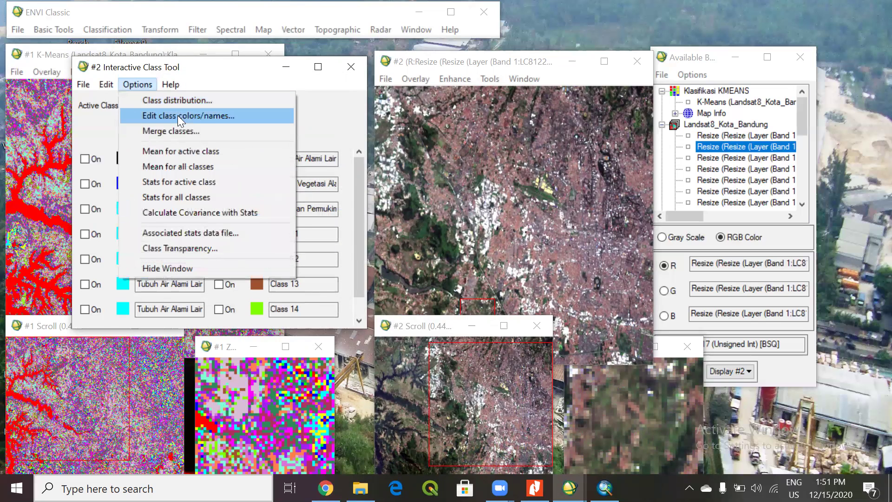
click(177, 115)
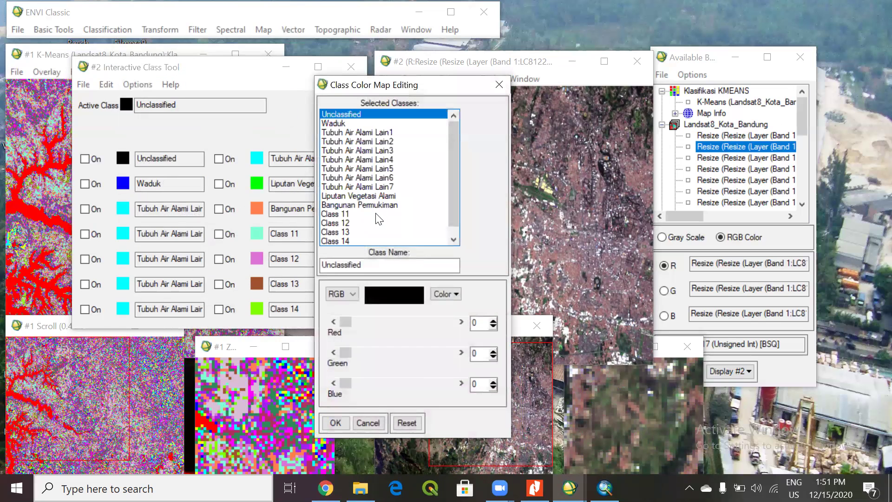
click(377, 214)
text(Bangunan Permukiman)
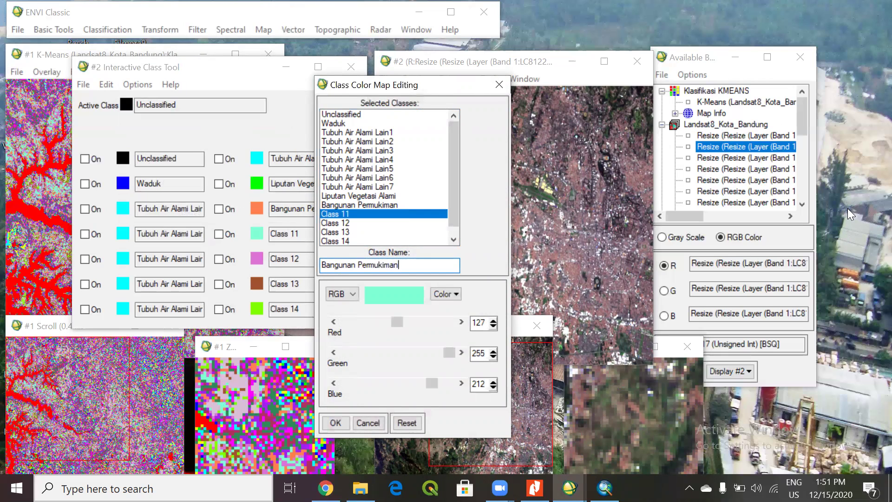
text(2)
- Try Orchid and Thistle on the Bangunan Permukiman class and set its colour to Orange4
click(386, 204)
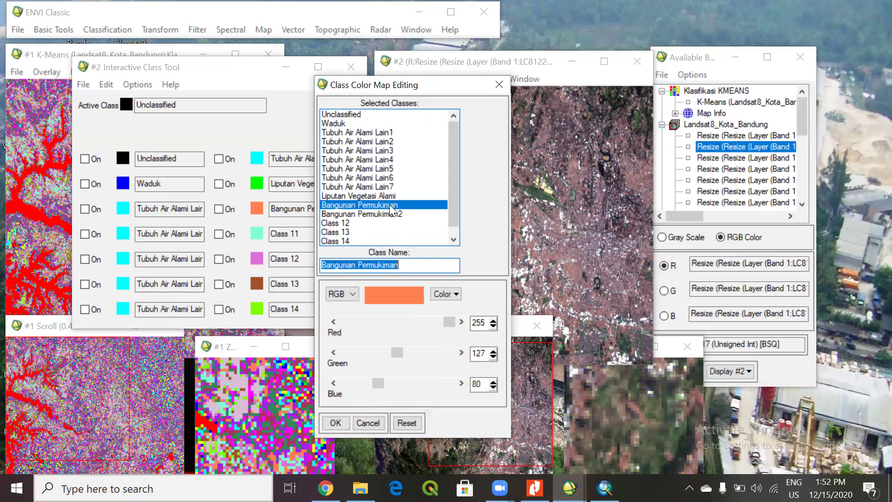
click(447, 295)
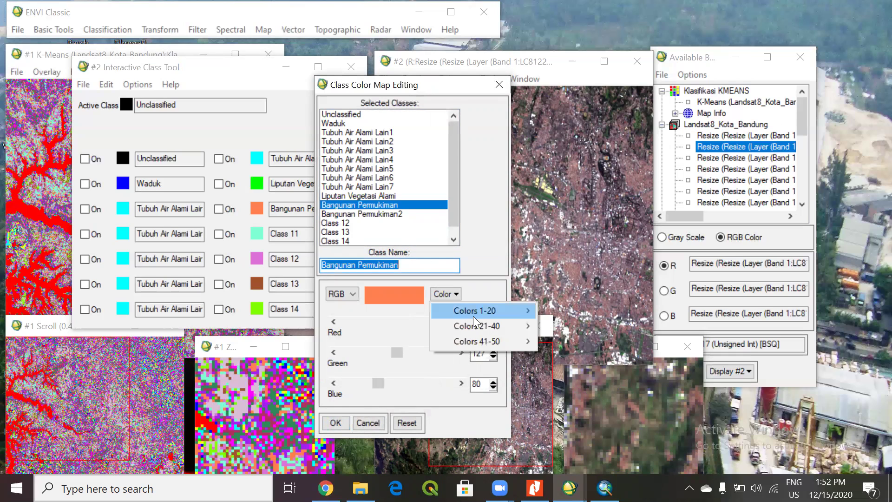
click(599, 220)
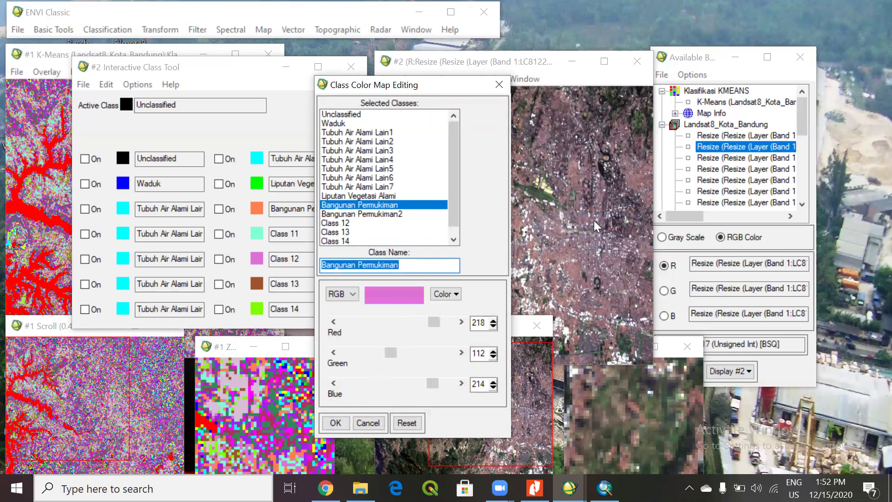
click(452, 296)
mouse_move(511, 310)
click(590, 267)
click(462, 292)
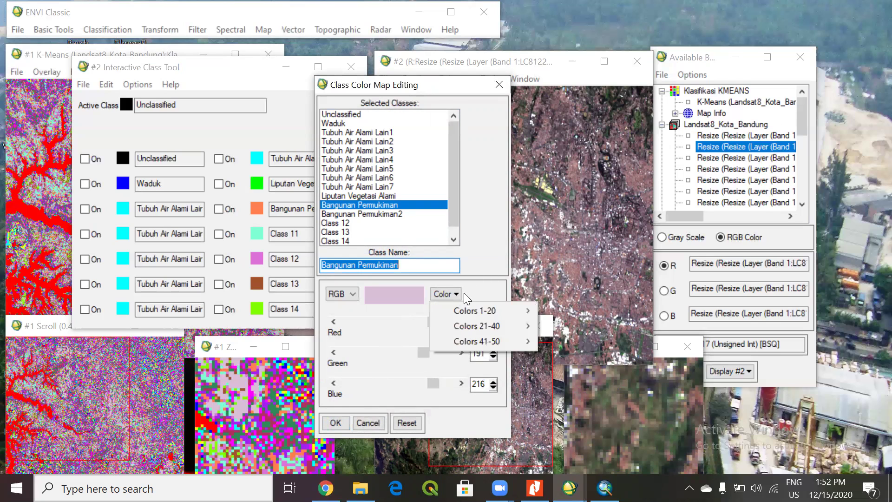
mouse_move(494, 336)
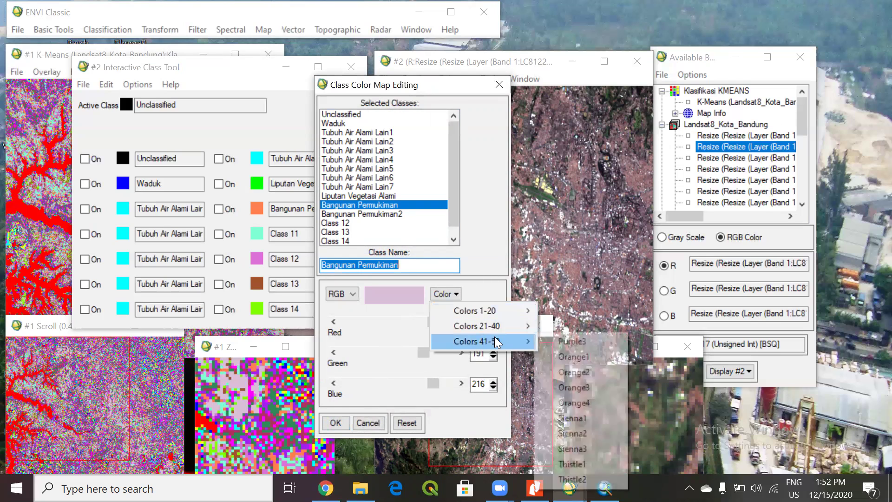
click(586, 402)
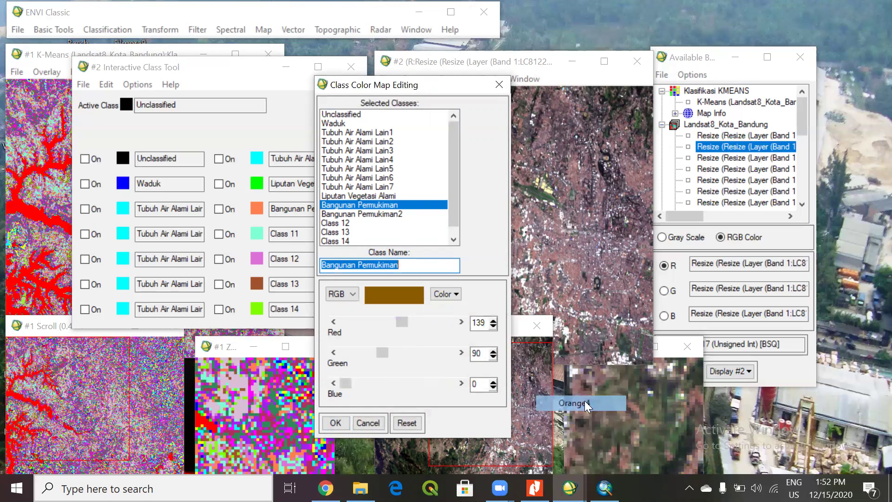
- Set the colour of Bangunan Permukiman2 to Orange4 and apply the class edits
click(379, 214)
click(445, 294)
mouse_move(512, 338)
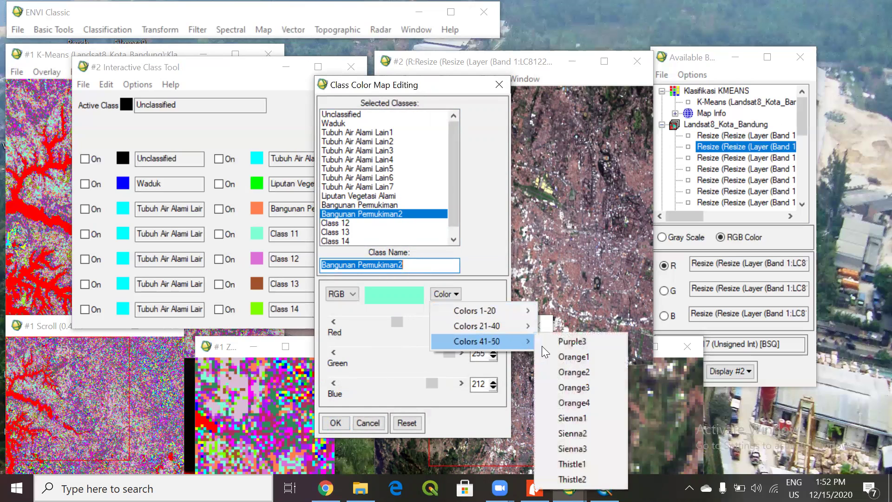
click(584, 402)
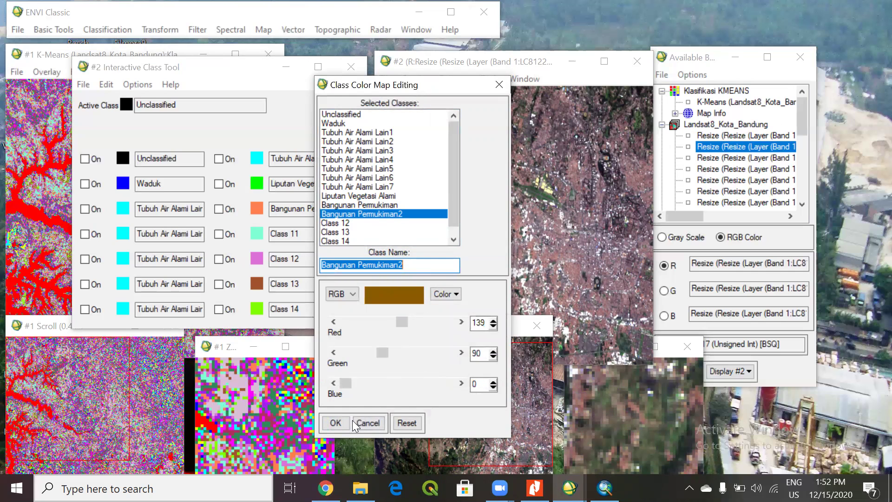
click(335, 423)
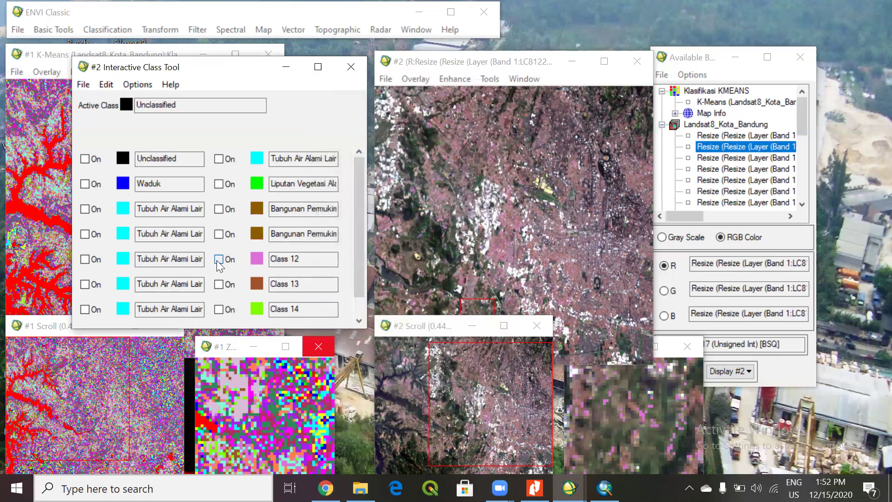
- Examine the Class 12 and Class 13 overlays on the Display #2 image and hide both
click(218, 285)
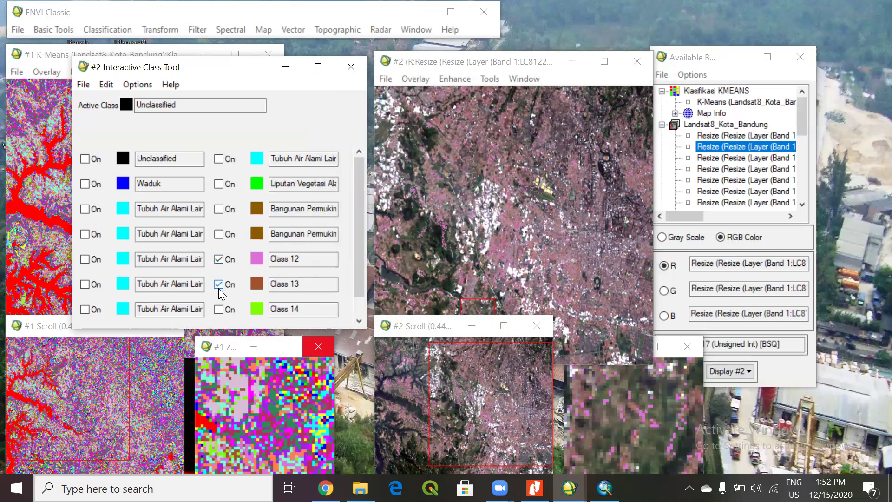
click(219, 260)
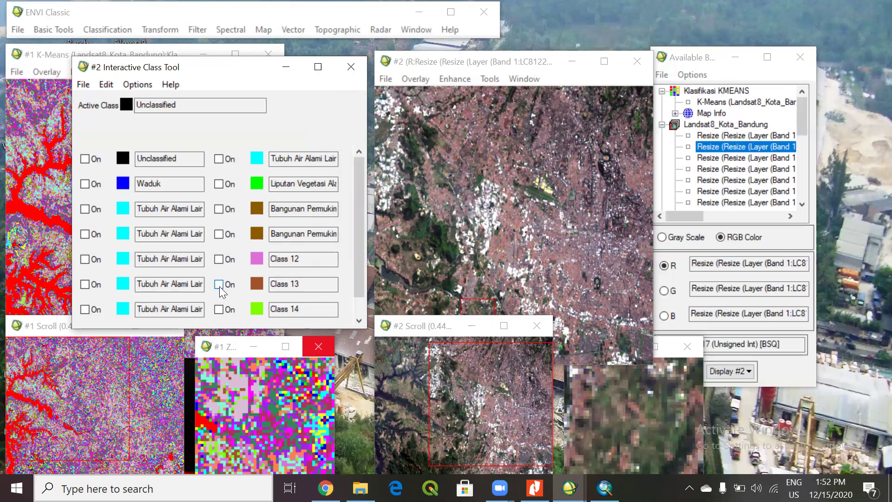
click(219, 284)
- Rename Class 12 as Liputan Vegetasi Alami1 in the class colour and name editor
click(129, 84)
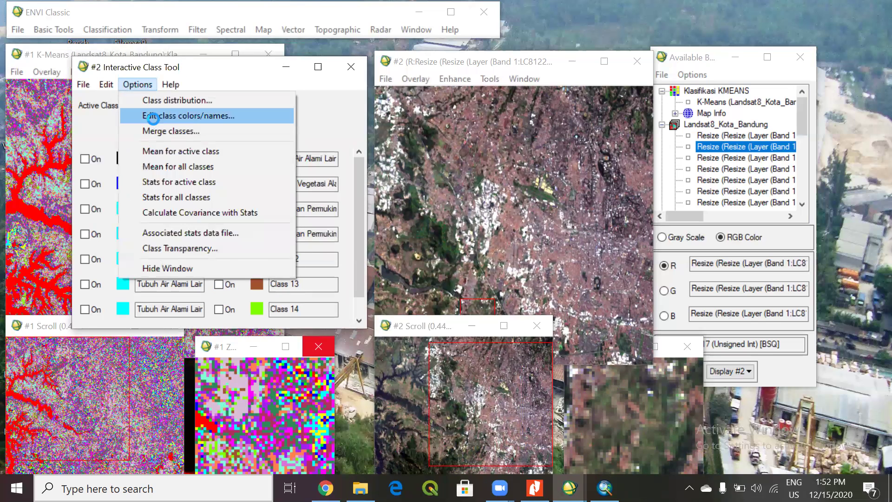
click(153, 117)
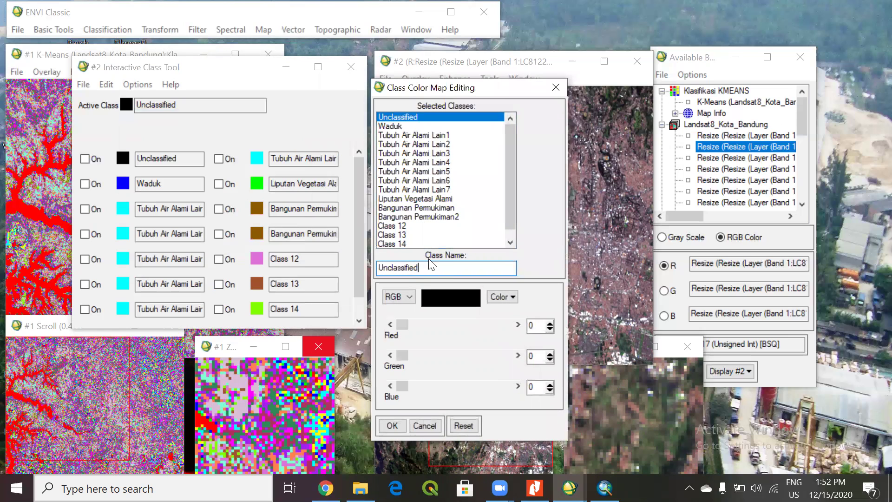
click(404, 226)
text(Li)
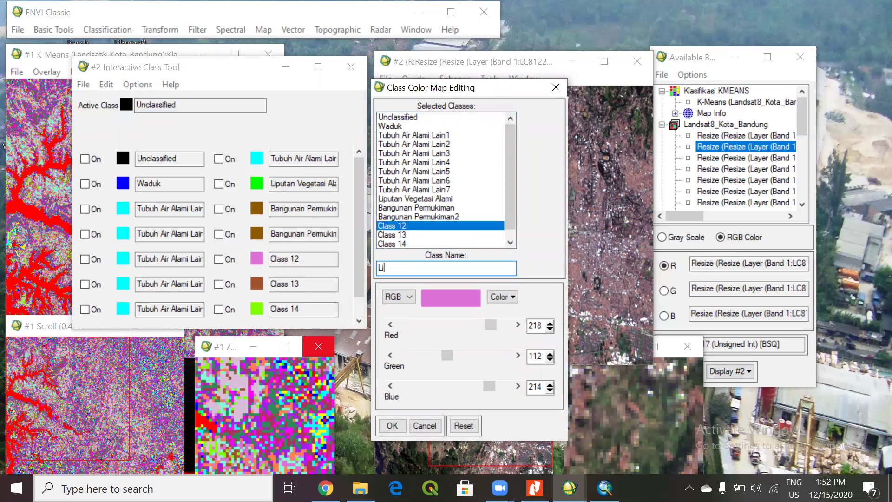
text(putan Vegetasi Alami1)
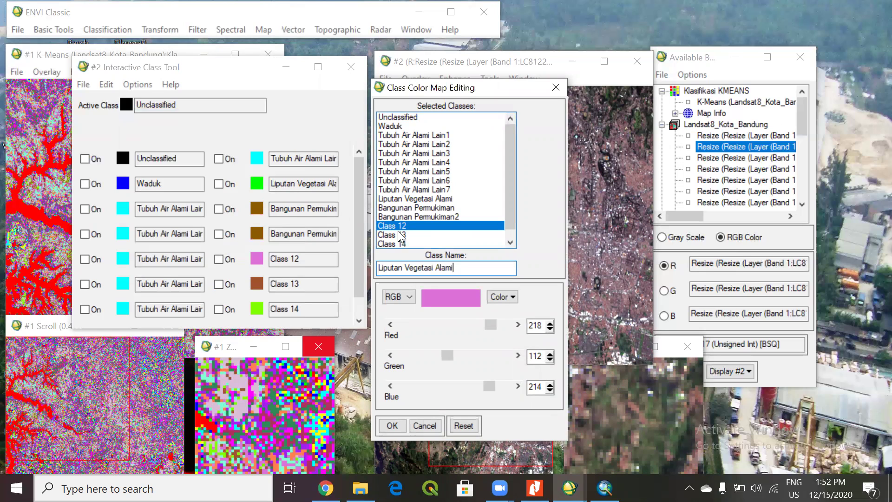
key(Return)
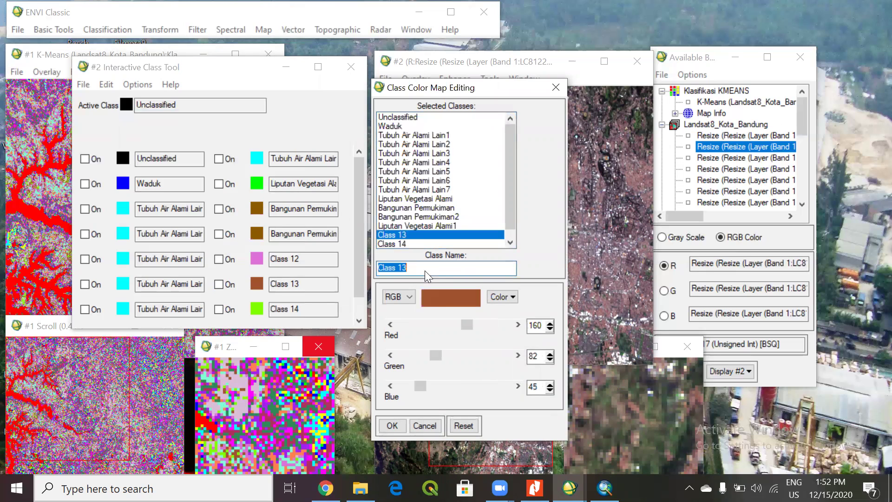
- Rename Class 13 as Liputan Vegetasi Alami2 and set its colour to Green
text(Liputan Vegetasi Alami2)
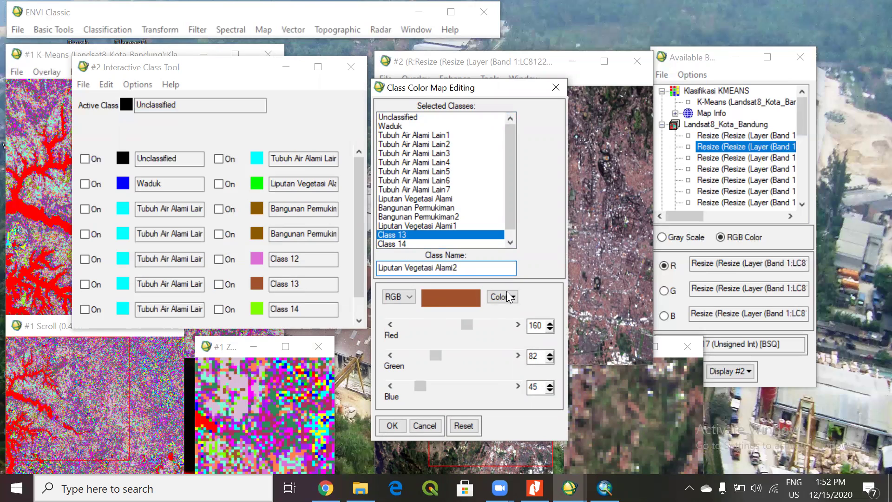
click(506, 296)
mouse_move(527, 312)
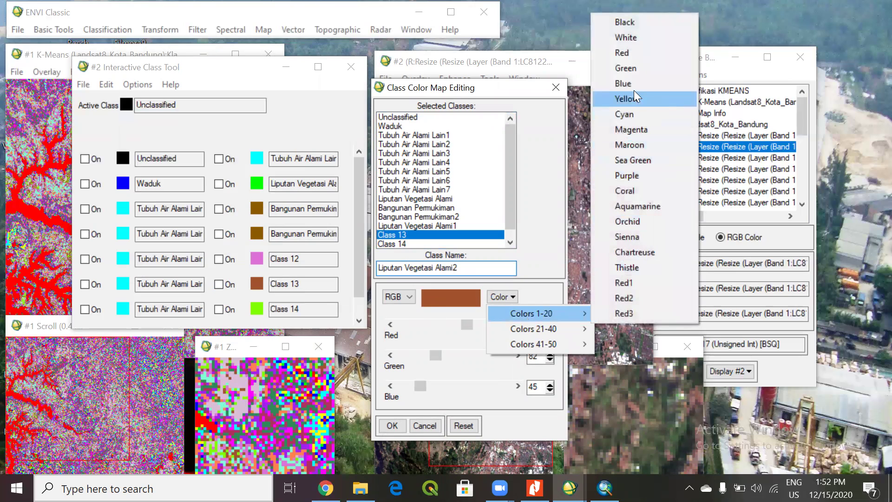
click(629, 69)
- Set the colour of the Liputan Vegetasi Alami1 class to Green
click(437, 226)
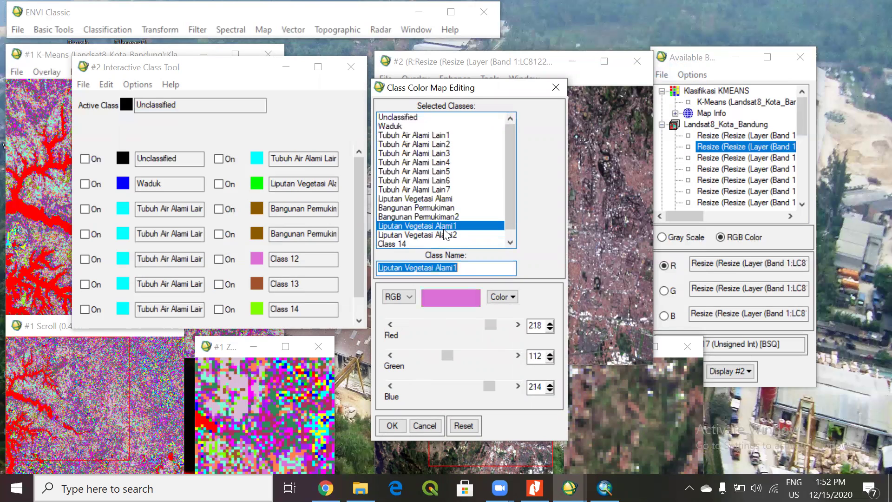
click(503, 296)
mouse_move(532, 312)
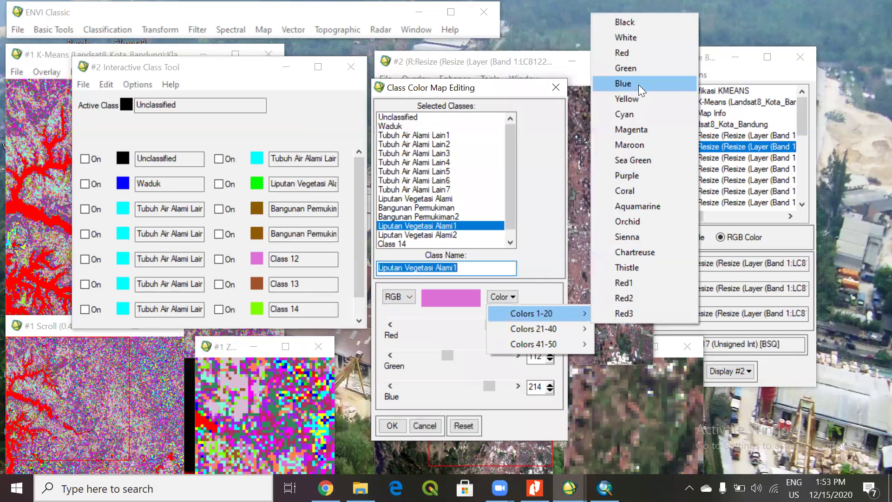
click(627, 70)
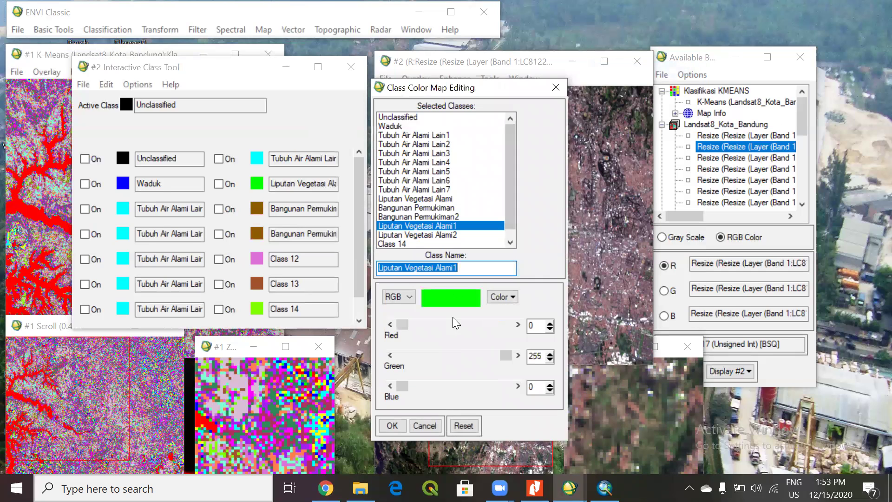
- Apply the class name and colour edits and display the Class 14 overlay on the Display #2 image
drag(494, 87, 505, 65)
click(404, 403)
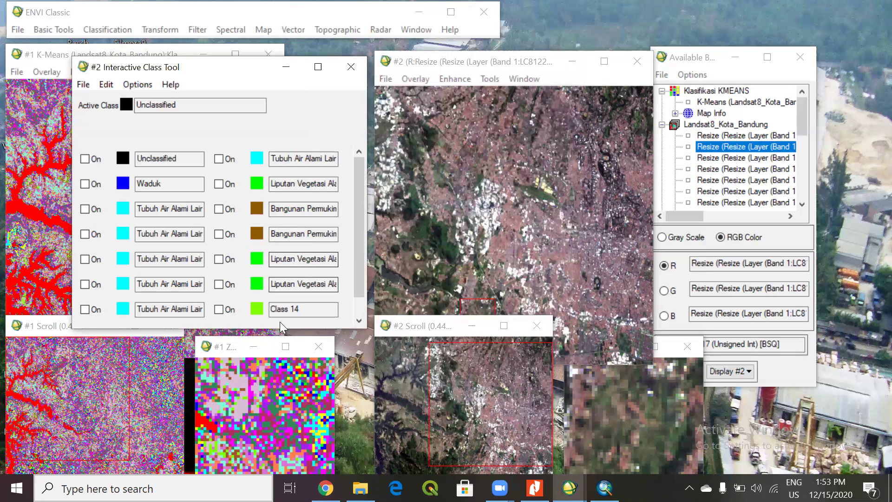
click(221, 309)
click(222, 309)
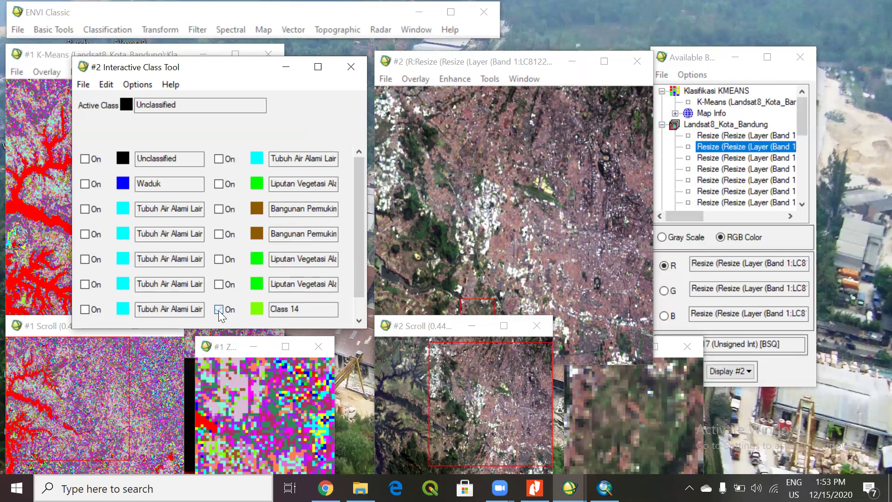
drag(361, 260, 356, 310)
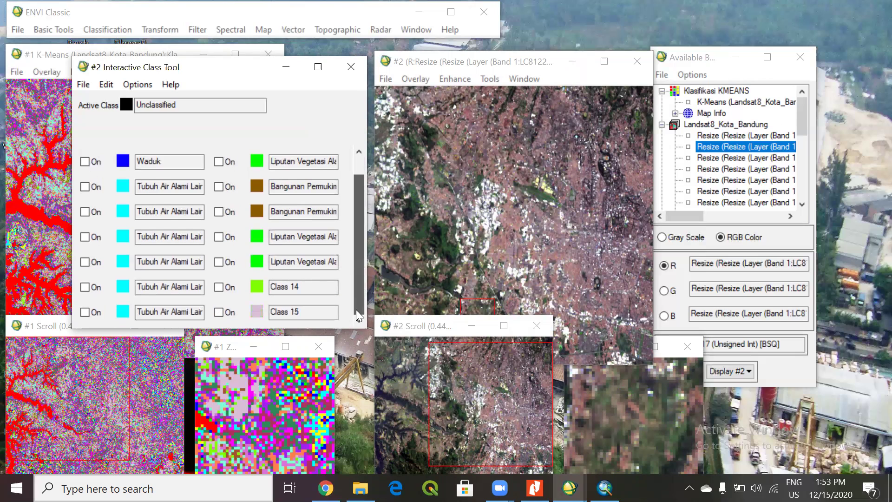
click(219, 289)
click(219, 289)
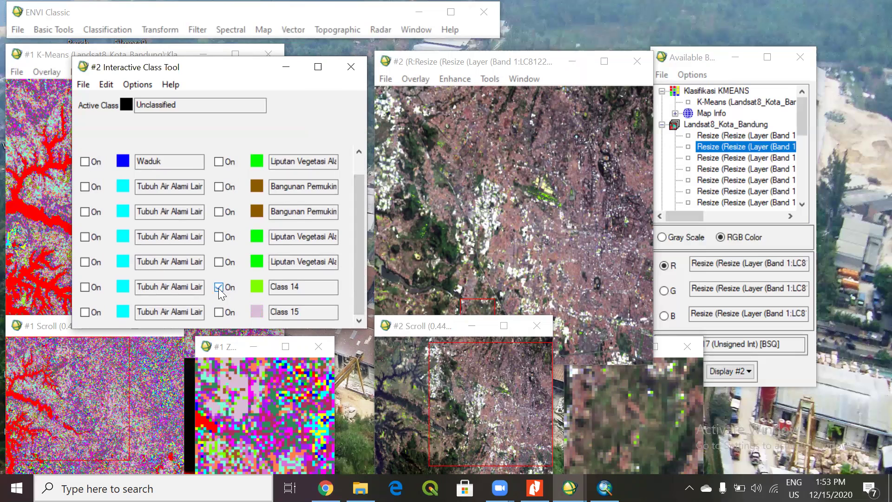
click(292, 288)
- Rename Class 14 as Liputan Vegetasi Alami and set its colour to Green
click(138, 84)
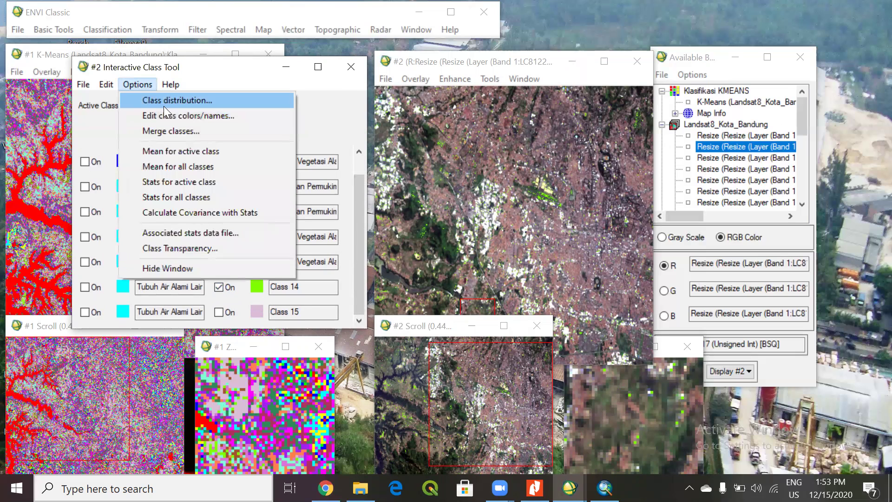
click(164, 115)
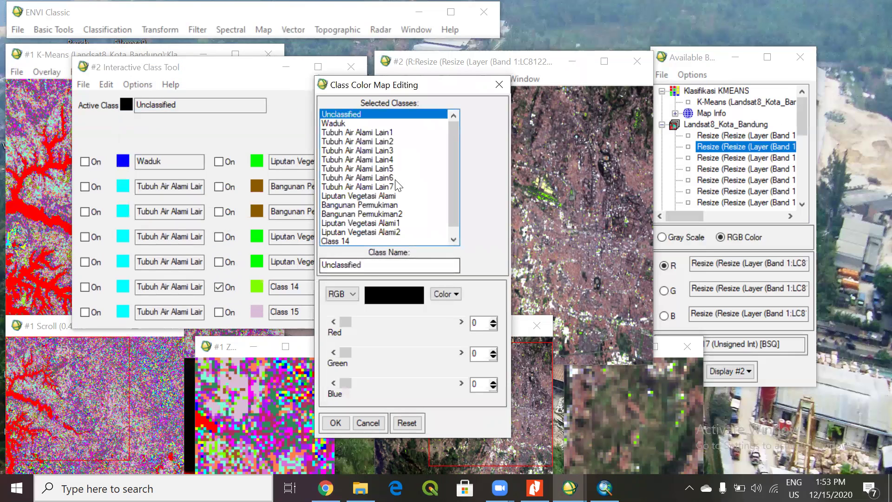
click(361, 239)
text(Li)
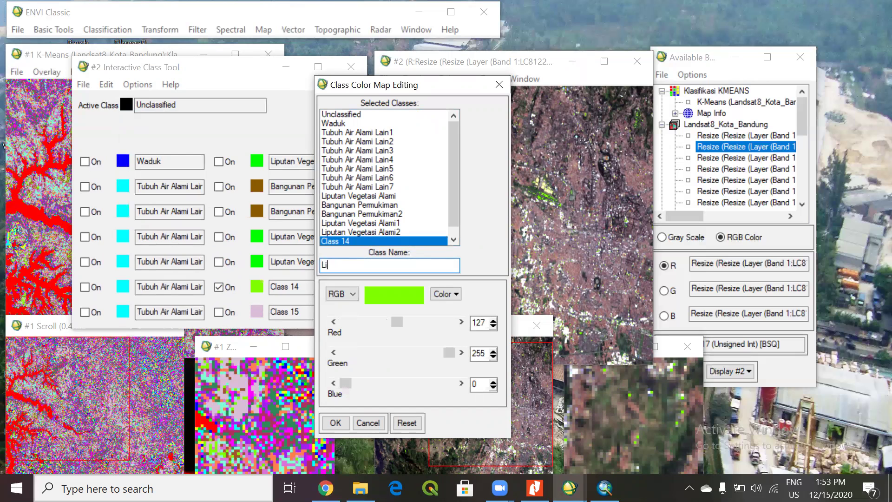
text([utan Vegetasi Alami)
click(452, 292)
mouse_move(535, 310)
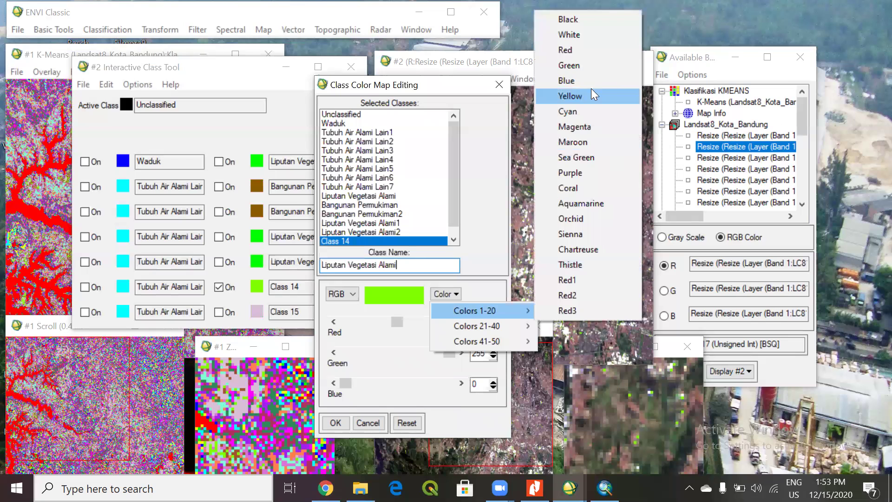
click(569, 65)
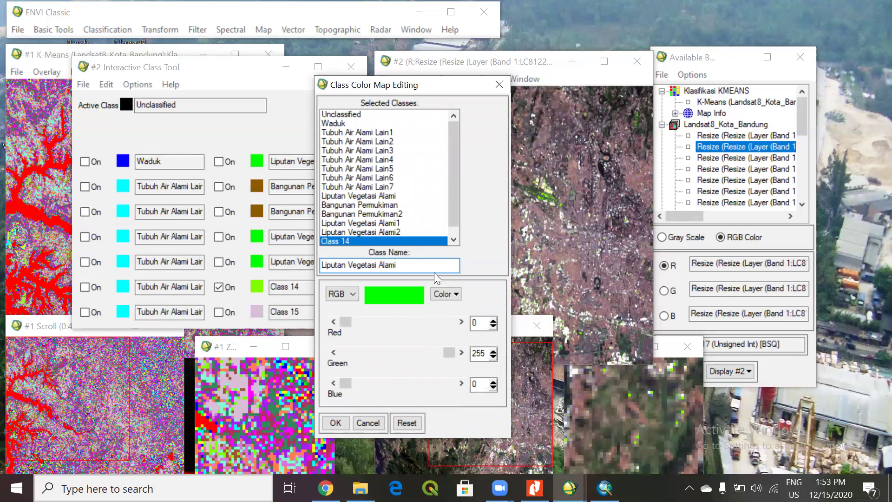
click(335, 422)
- Show the Class 15 overlay and consult Table C.1 in the SNI 7645-1:2014 PDF for a matching 1:250,000 land cover class
click(219, 312)
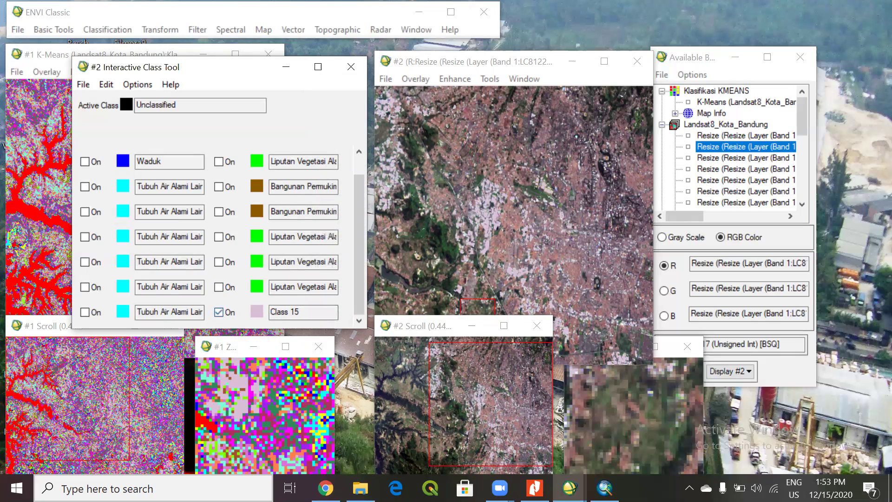
click(535, 486)
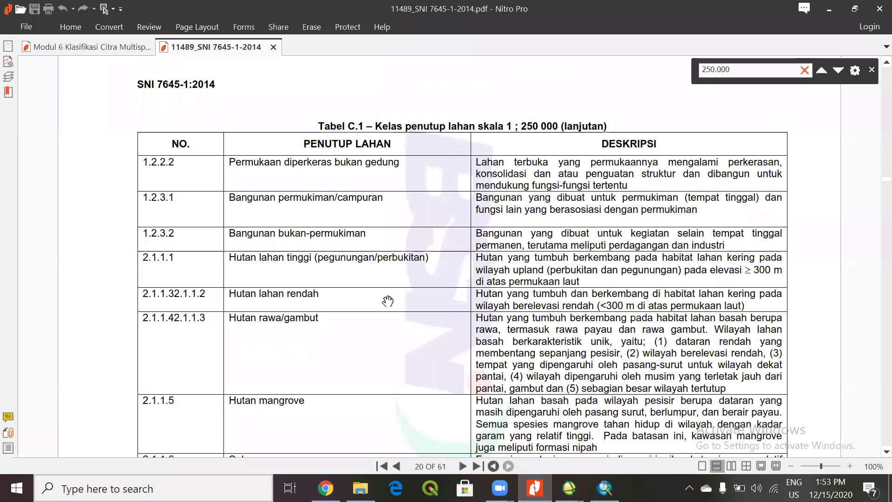
scroll(391, 295, down, 1)
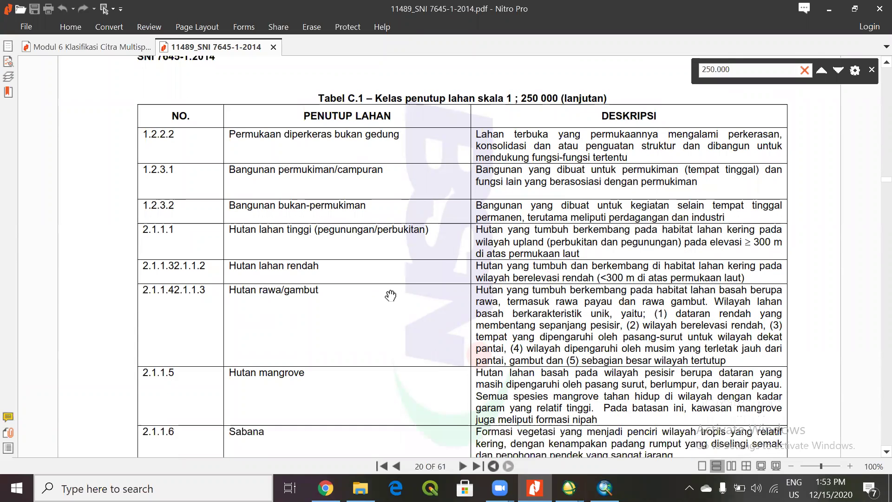
scroll(390, 291, up, 2)
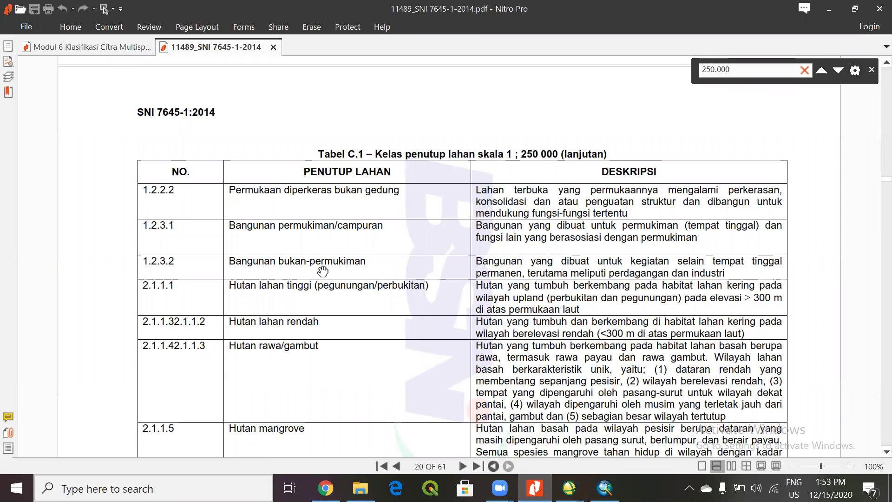
scroll(353, 274, down, 1)
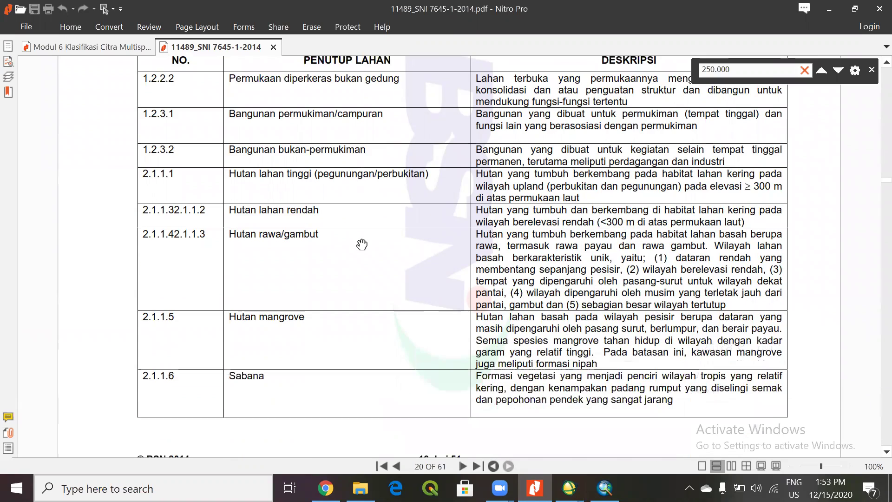
scroll(358, 244, down, 4)
scroll(361, 244, down, 12)
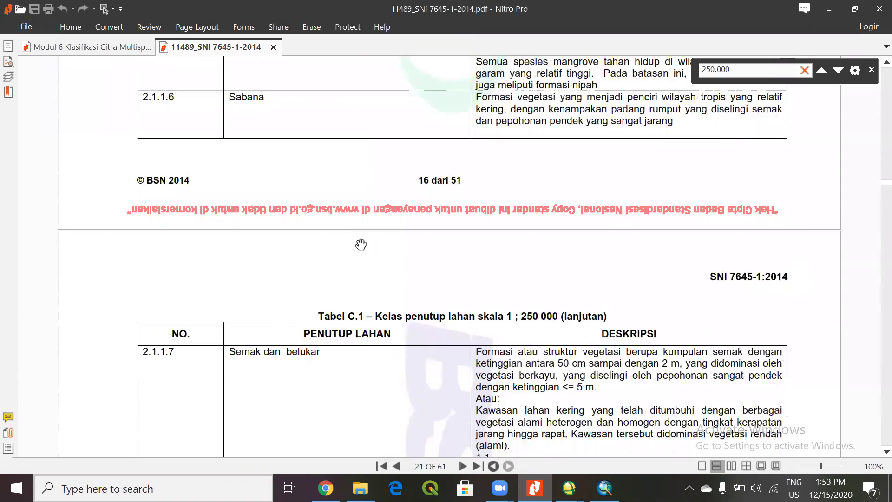
scroll(360, 244, down, 3)
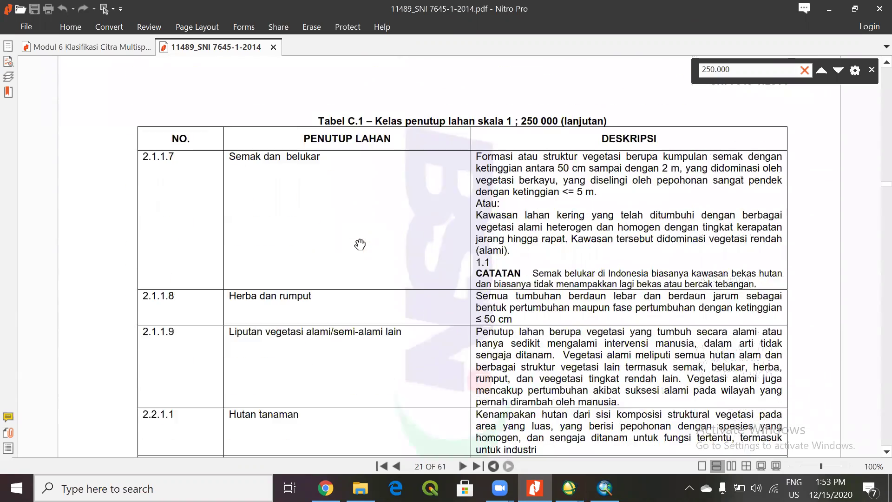
scroll(360, 240, up, 12)
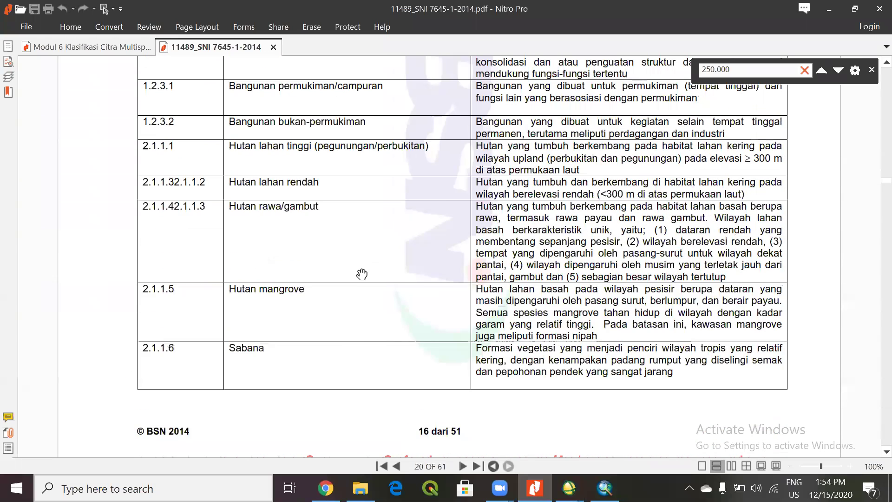
scroll(440, 158, up, 1)
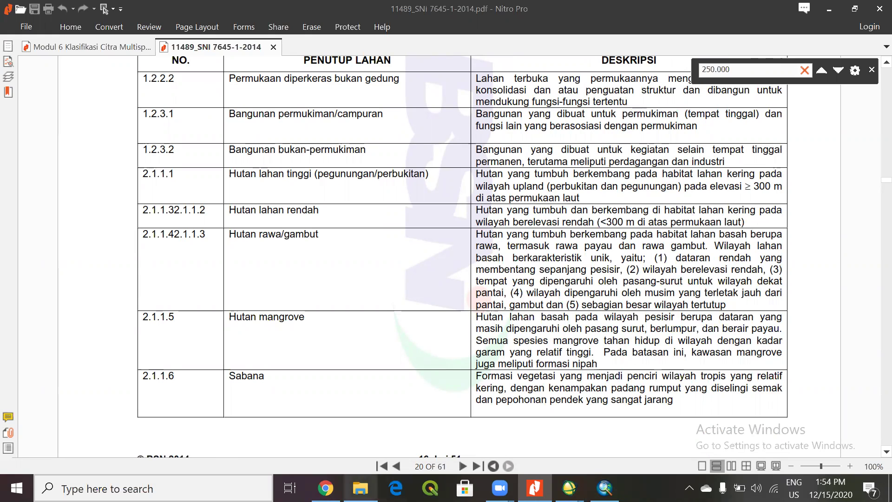
click(360, 488)
click(360, 489)
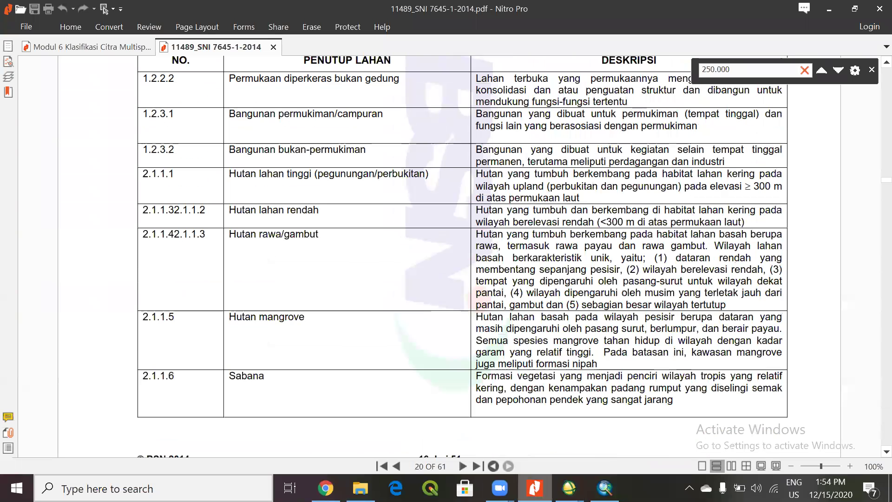
click(829, 9)
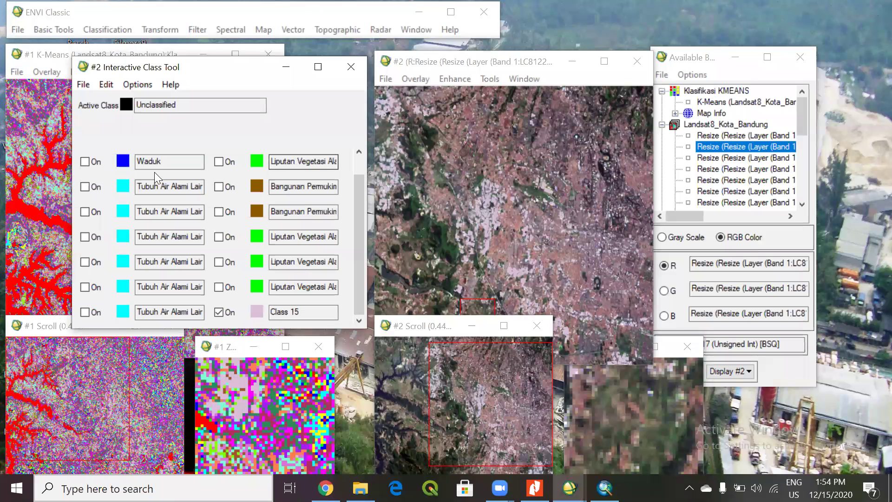
- Rename Class 15 as Bangunan Bukan Permukiman, keeping its thistle colour
click(138, 84)
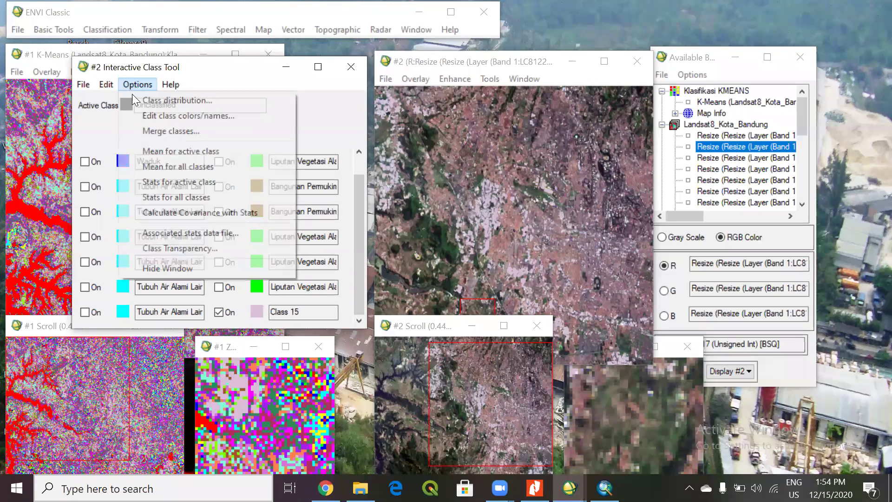
click(146, 118)
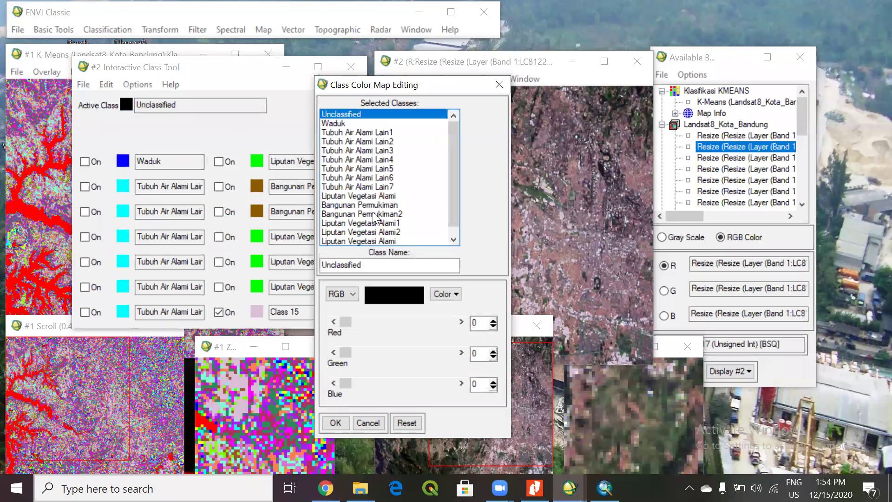
scroll(409, 212, down, 1)
click(389, 233)
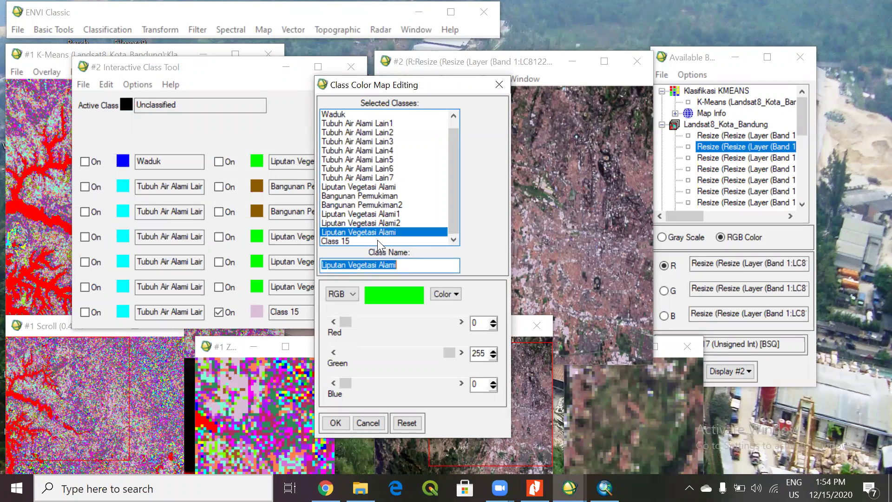
click(378, 240)
text(BAnfu)
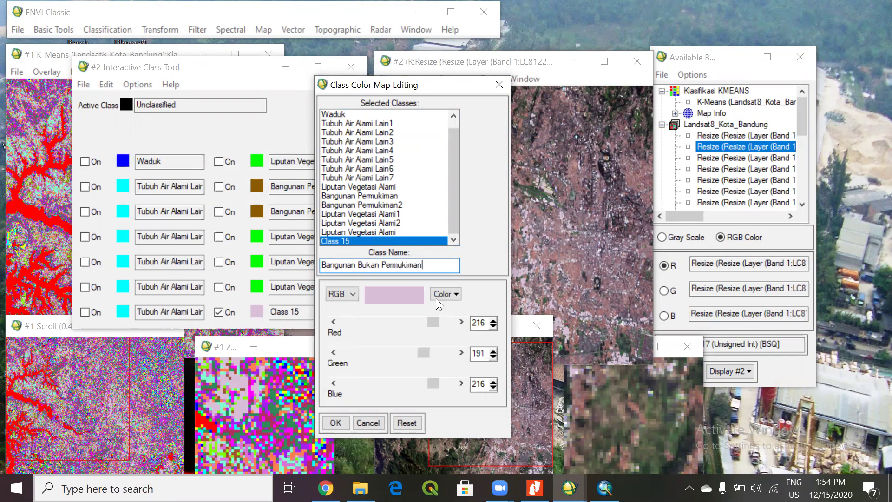
click(446, 298)
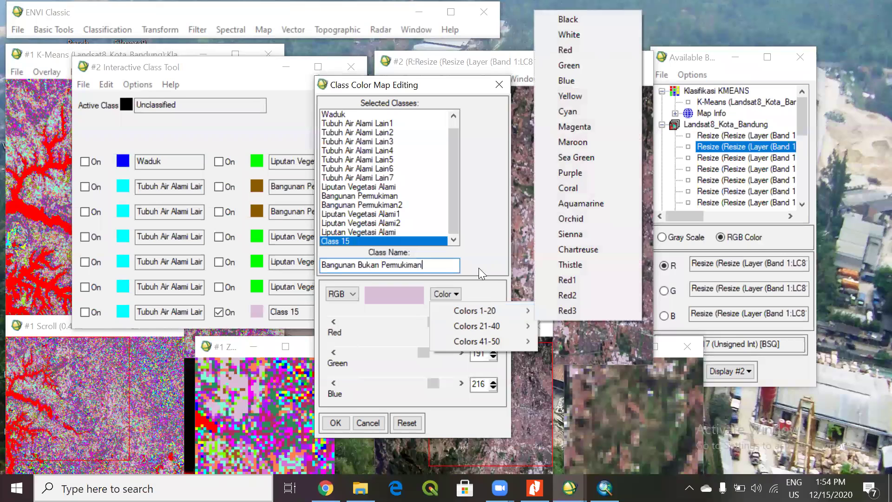
click(376, 362)
click(335, 423)
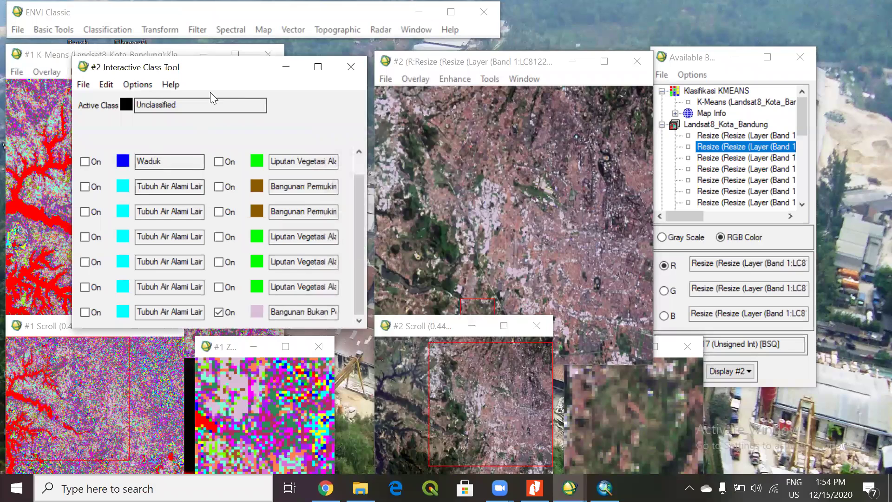
- Save the class name and colour changes permanently to the K-Means classification file
drag(219, 70, 245, 54)
click(107, 71)
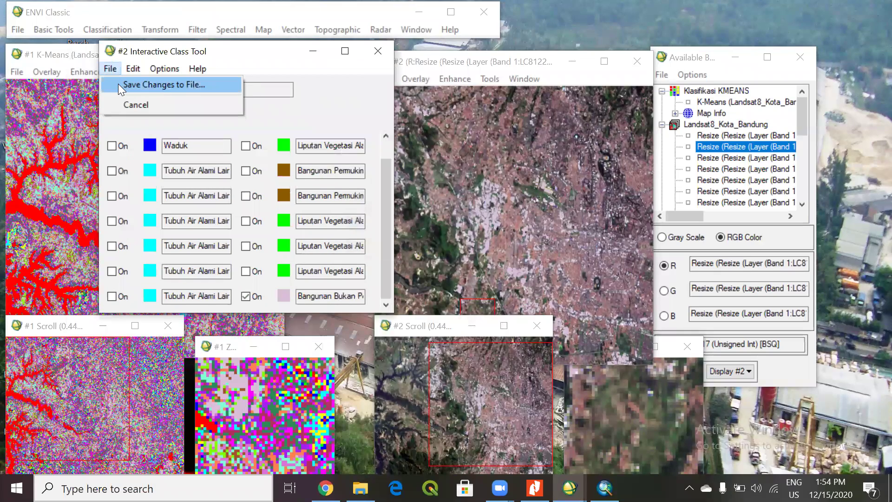
click(118, 84)
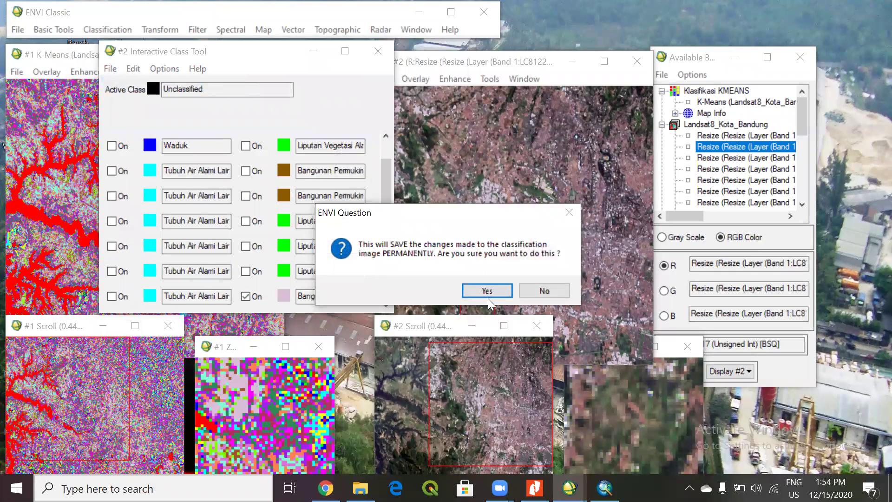
click(486, 292)
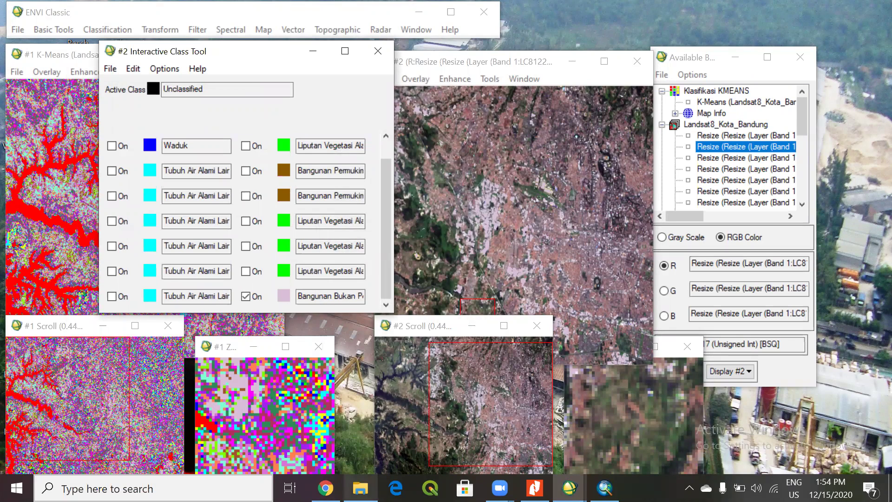
- Add the Klasifikasi KMEANS file from the Klasifikasi Multispektral folder to the ArcMap document as a layer
mouse_move(360, 488)
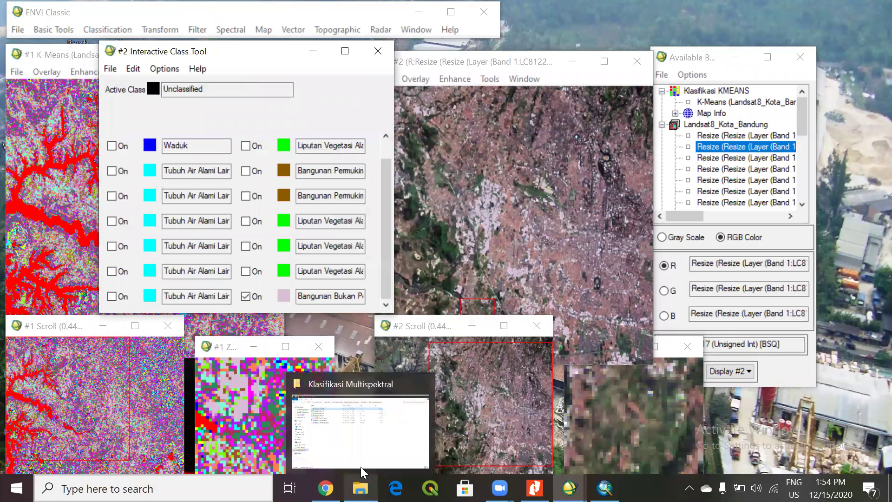
click(361, 441)
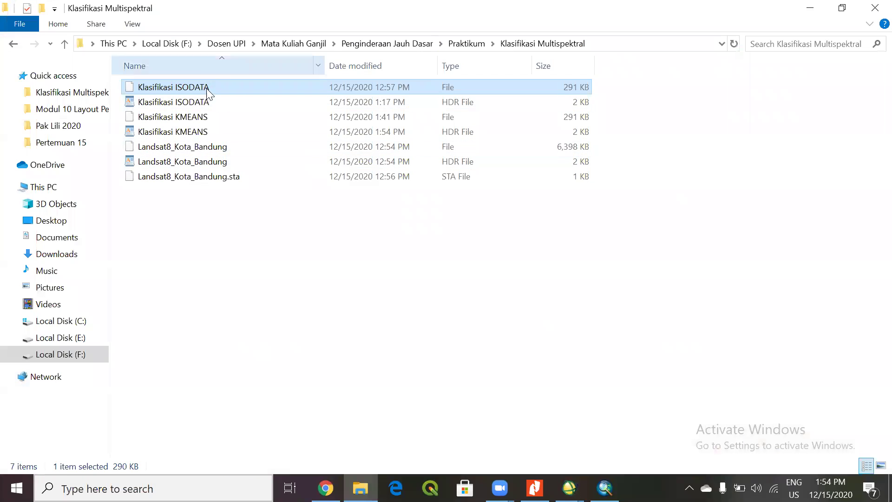
click(185, 119)
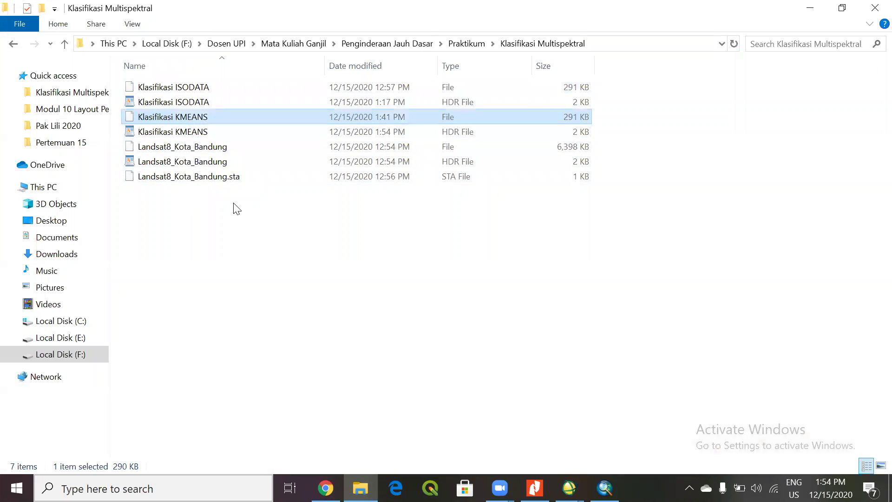
drag(196, 120, 60, 301)
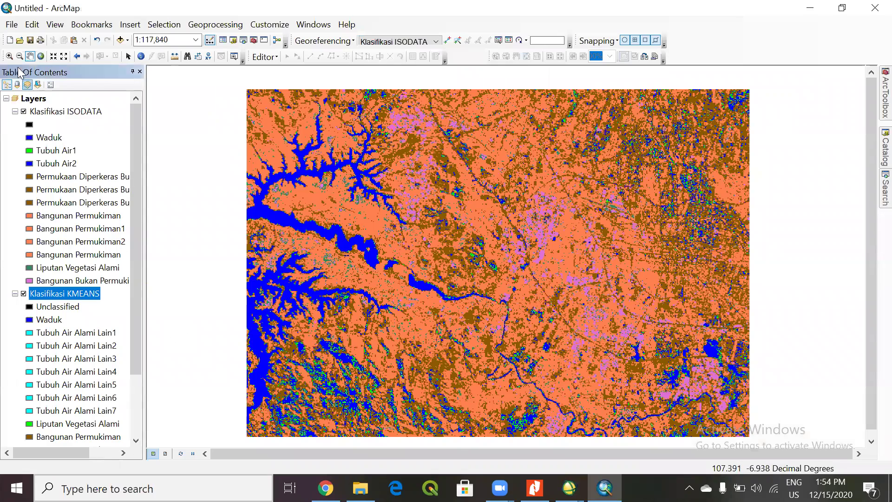
- Compare the K-Means and ISODATA classification results by repeatedly hiding and showing the Klasifikasi ISODATA layer
click(23, 112)
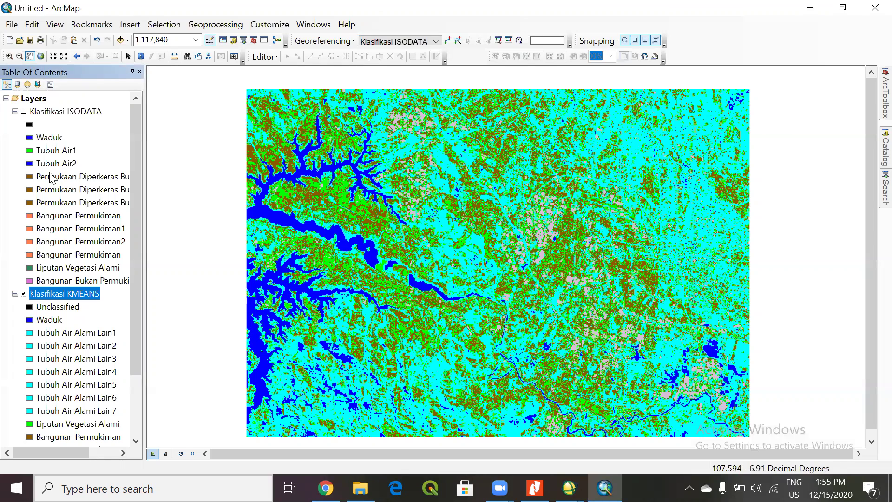
click(23, 111)
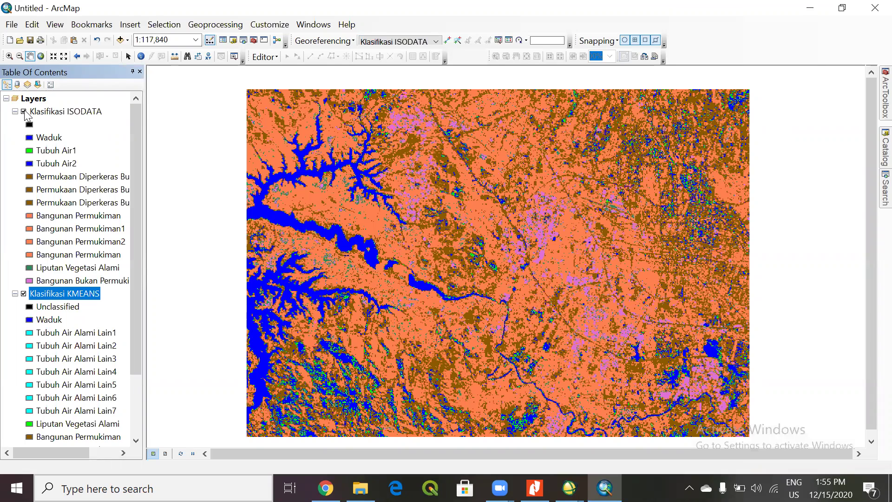
click(23, 112)
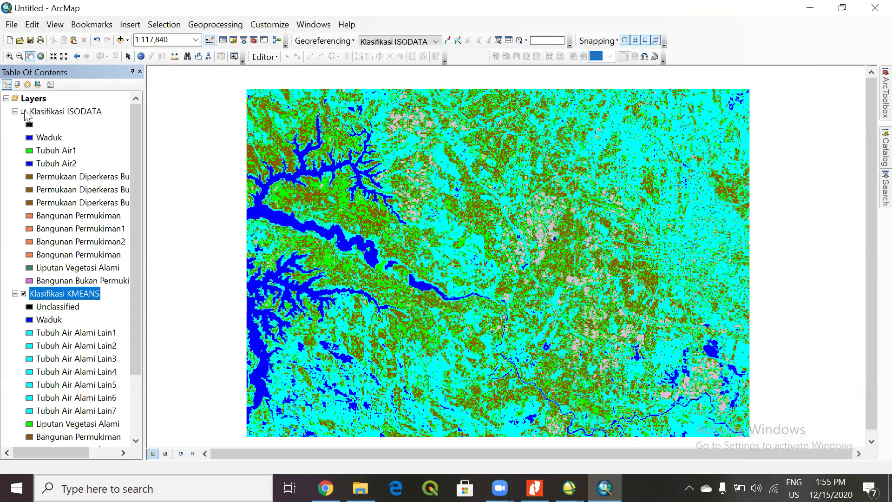
click(24, 112)
click(24, 112)
click(24, 112)
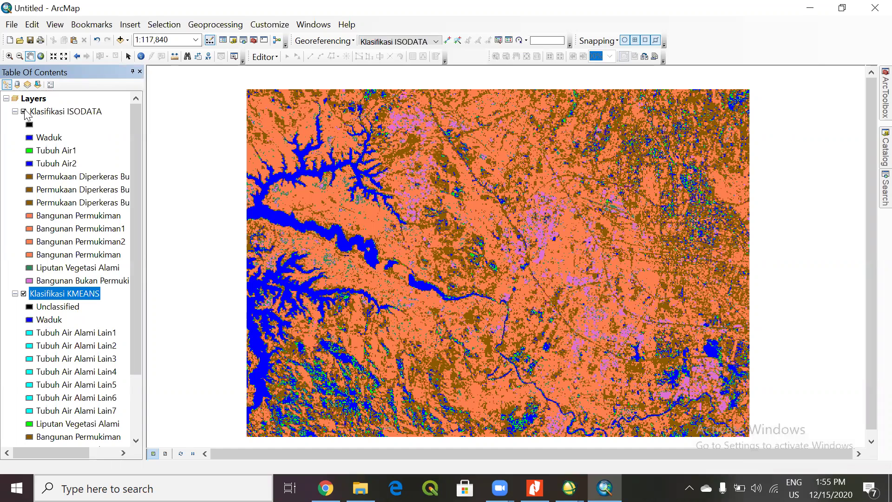
click(24, 112)
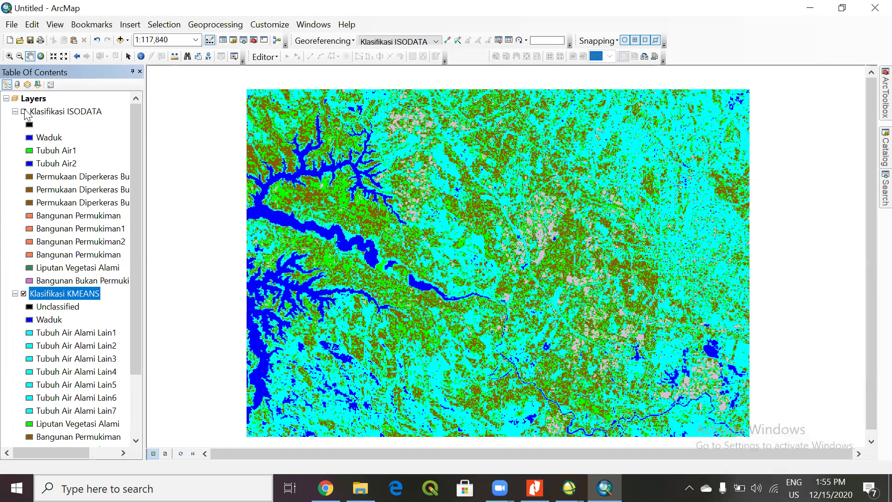
click(24, 111)
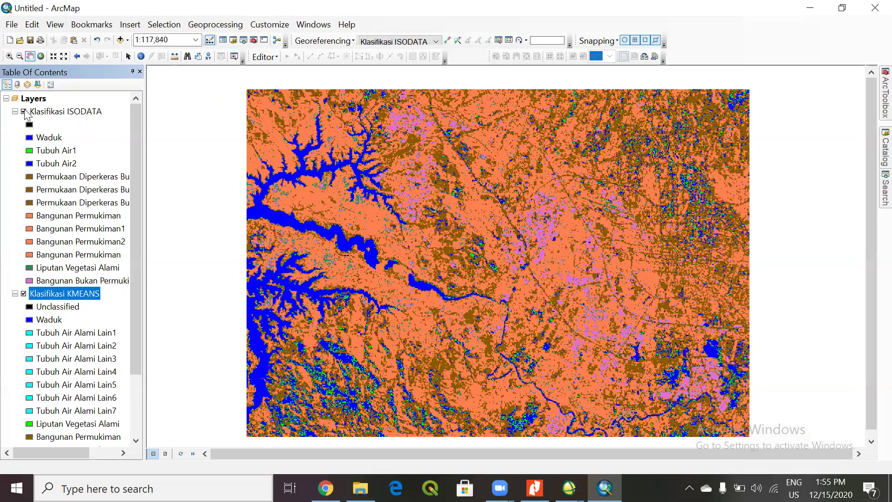